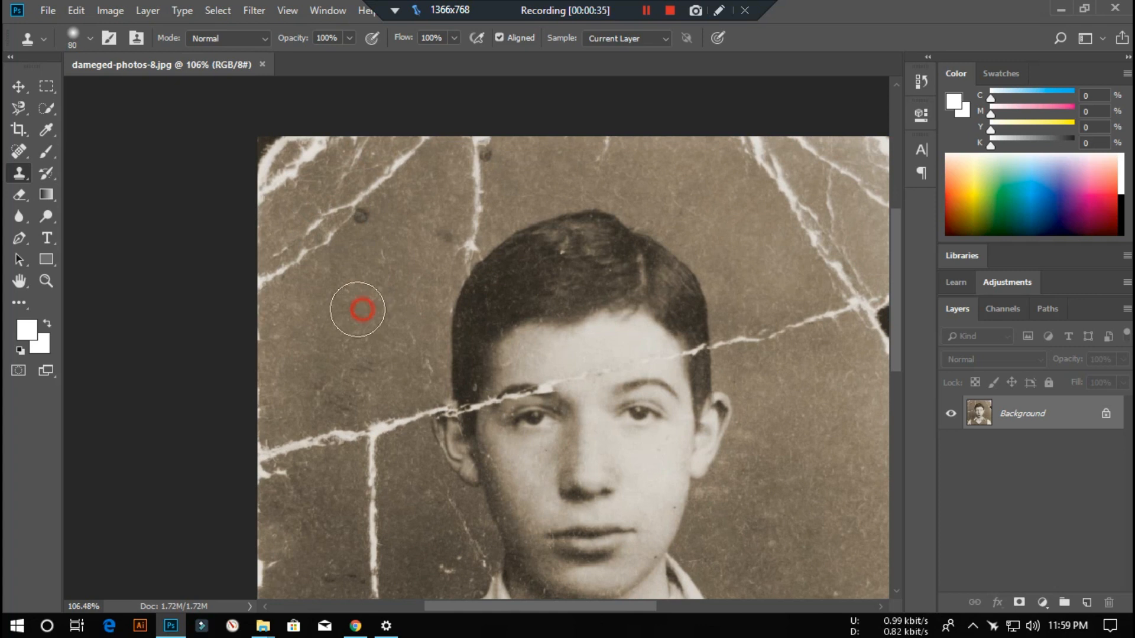
- Cover the white cracks in the photo's upper-left background with cloned clean background using the Clone Stamp at size 80
mouse_move(274, 266)
mouse_down()
mouse_move(266, 274)
mouse_move(405, 139)
mouse_move(390, 177)
mouse_up()
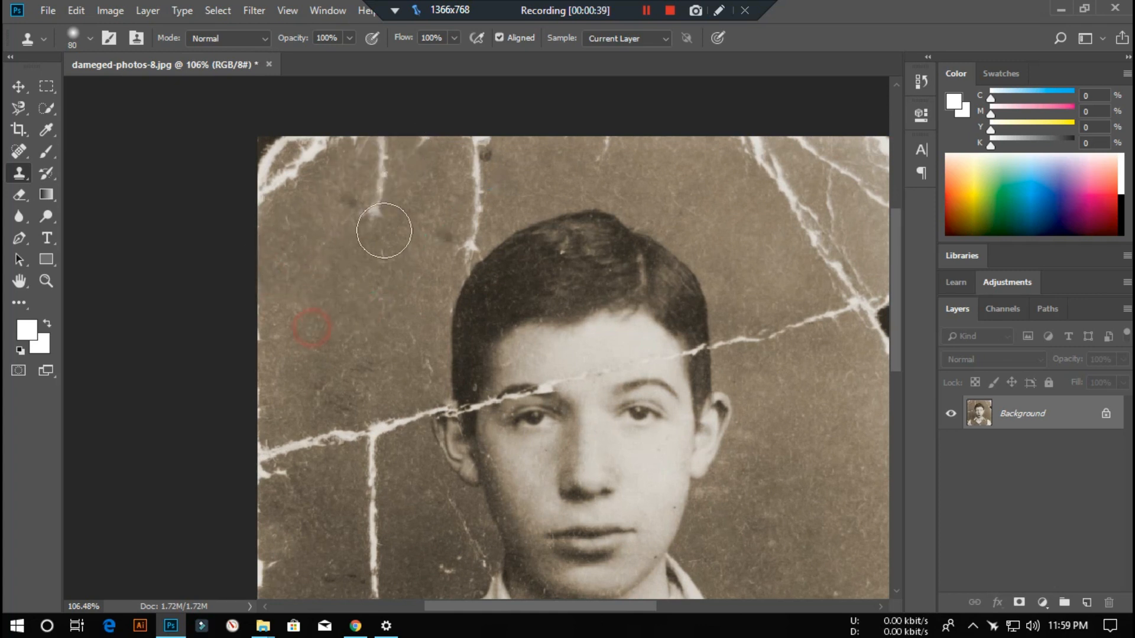
drag(384, 234, 380, 140)
mouse_move(324, 178)
mouse_down()
mouse_move(295, 172)
mouse_move(329, 131)
mouse_move(267, 170)
mouse_up()
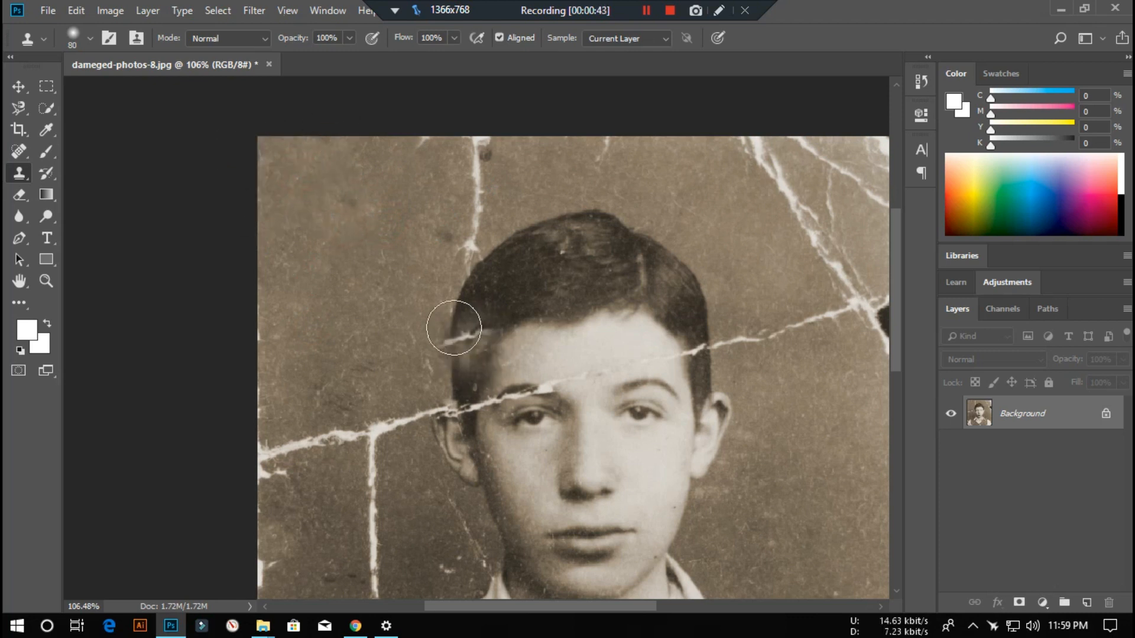
- Remove the vertical crack above the boy's hair and the small marks along the photo's top edge with the Spot Healing Brush at size 70
click(27, 151)
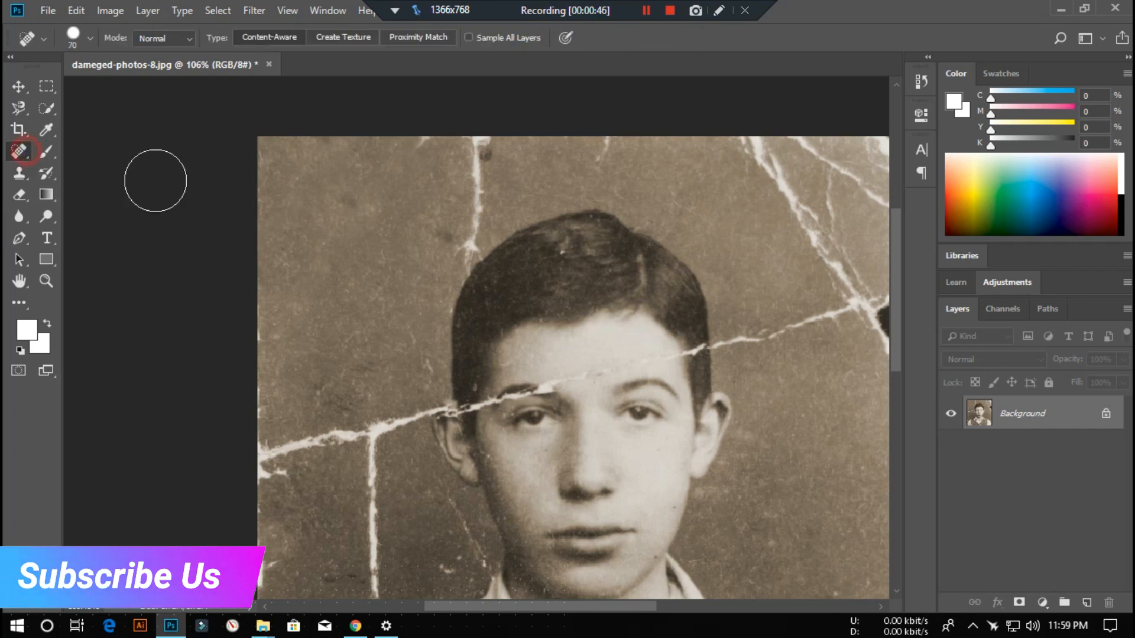
alt+click(346, 226)
click(513, 255)
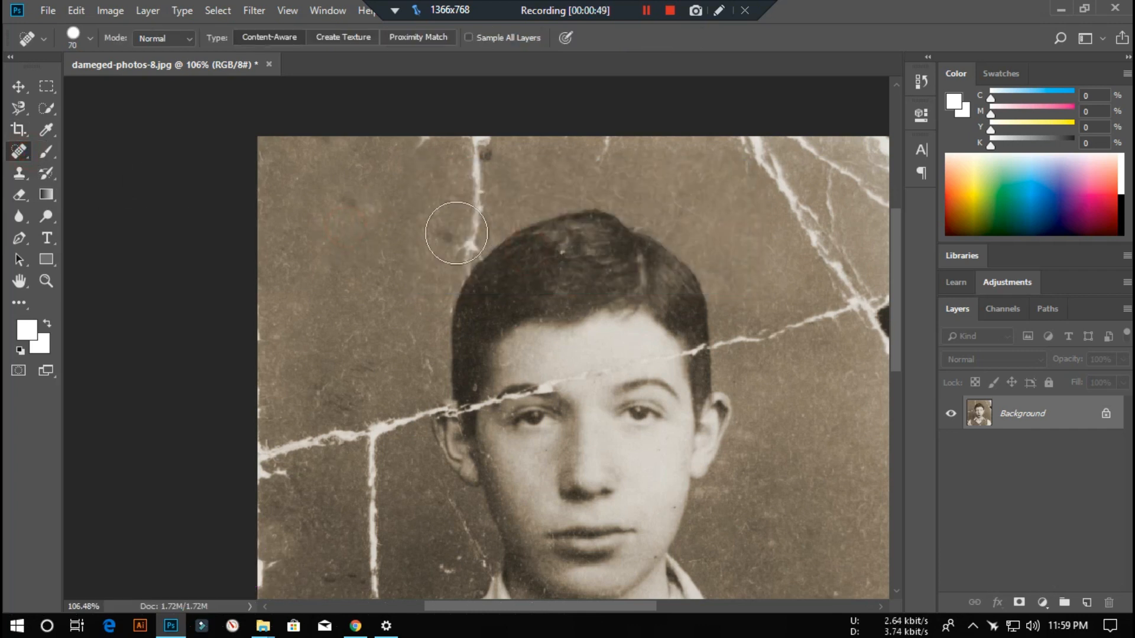
mouse_move(450, 244)
mouse_down()
mouse_move(463, 162)
mouse_move(400, 117)
mouse_move(363, 118)
mouse_move(415, 145)
mouse_move(236, 113)
mouse_up()
drag(537, 146, 696, 145)
drag(756, 202, 710, 200)
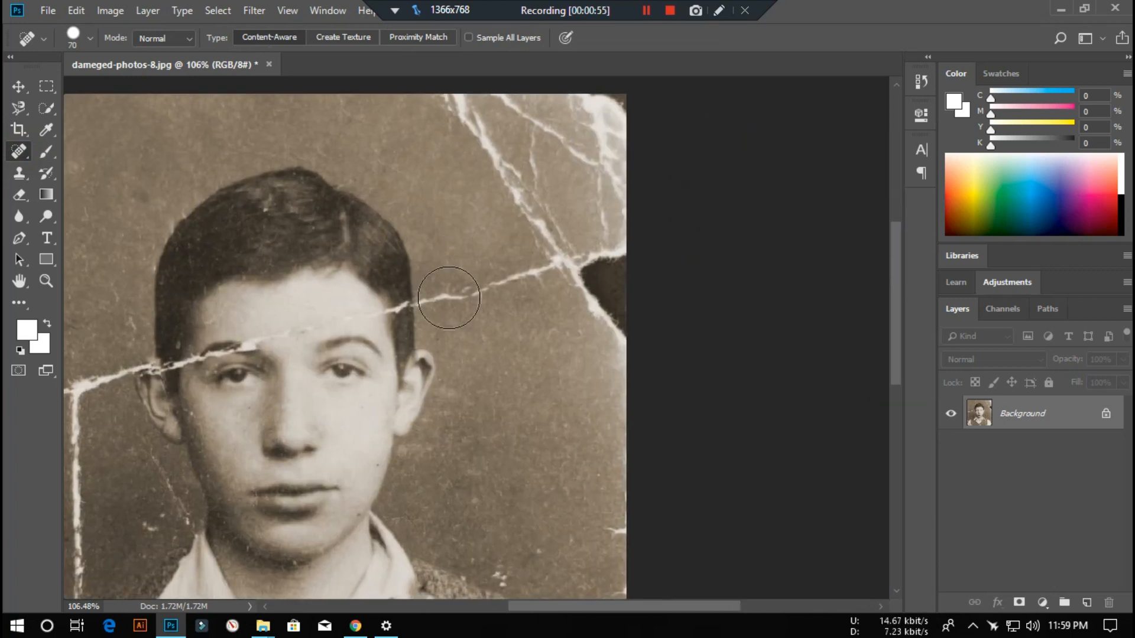
- Heal the horizontal crack right of the head and the long diagonal crack crossing it, including the dark hole at the photo's edge
mouse_move(444, 302)
mouse_down()
mouse_move(671, 228)
mouse_move(646, 339)
mouse_move(469, 114)
mouse_move(635, 269)
mouse_move(629, 260)
mouse_up()
mouse_move(501, 152)
mouse_down()
mouse_move(658, 325)
mouse_move(657, 345)
mouse_up()
drag(577, 273, 768, 238)
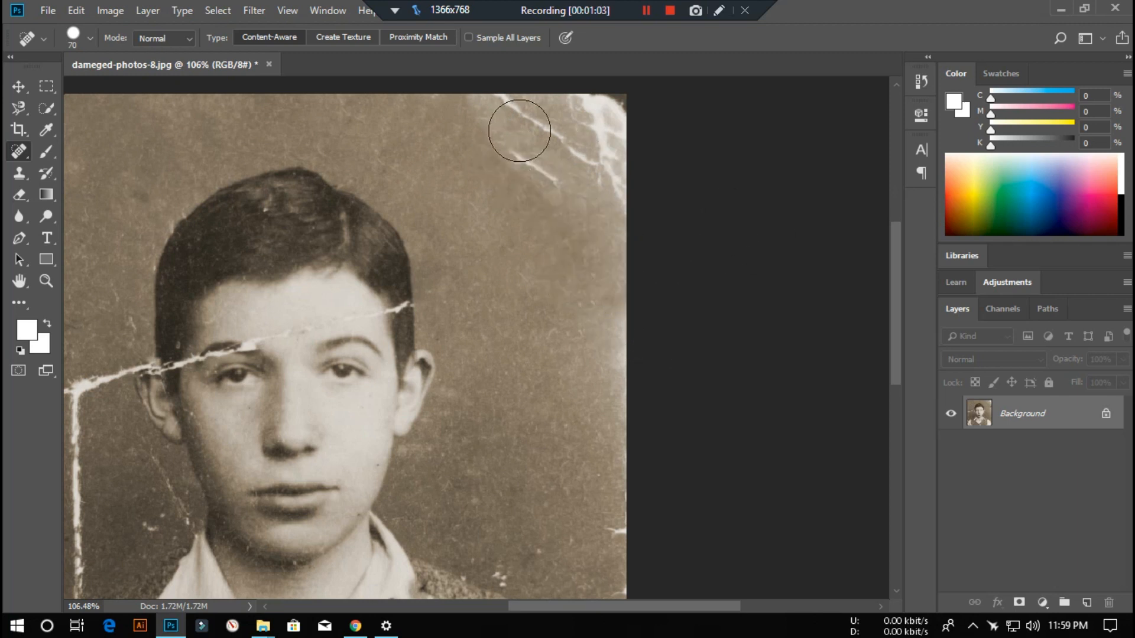
- Heal the remaining cracks and the worn white corner in the photo's upper-right background
drag(514, 134, 643, 243)
drag(524, 102, 674, 256)
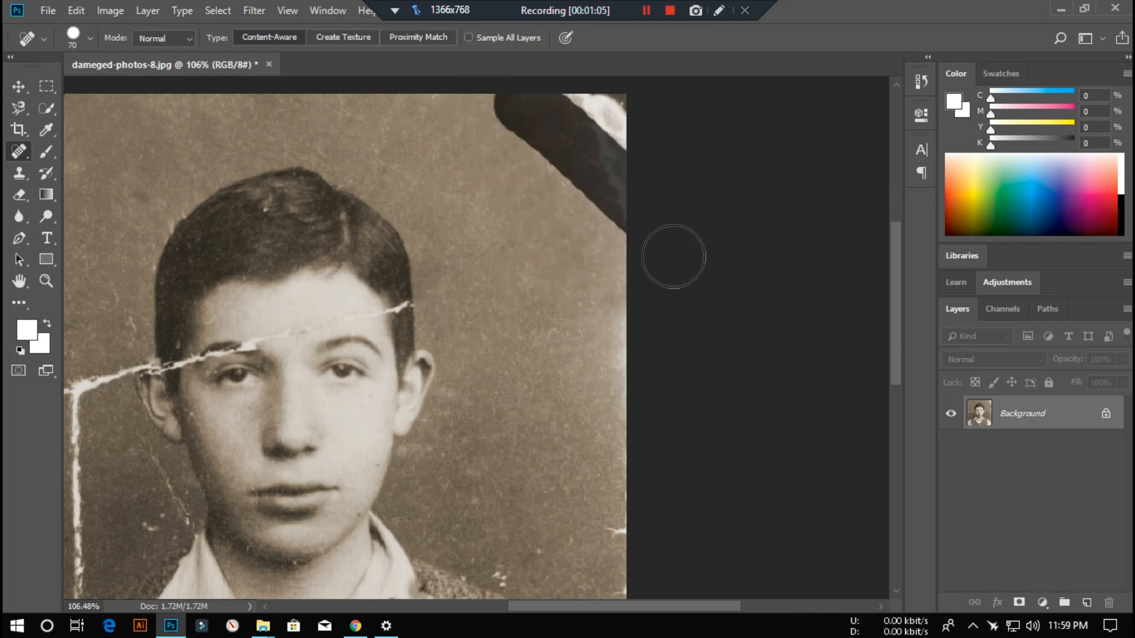
mouse_move(584, 90)
mouse_down()
mouse_move(626, 281)
mouse_move(608, 253)
mouse_move(609, 278)
mouse_up()
drag(551, 115, 580, 334)
mouse_move(540, 95)
mouse_down()
mouse_move(583, 221)
mouse_move(588, 442)
mouse_move(552, 456)
mouse_up()
- Heal the white specks above the right shoulder and the scratches along the photo's right edge
scroll(552, 437, down, 5)
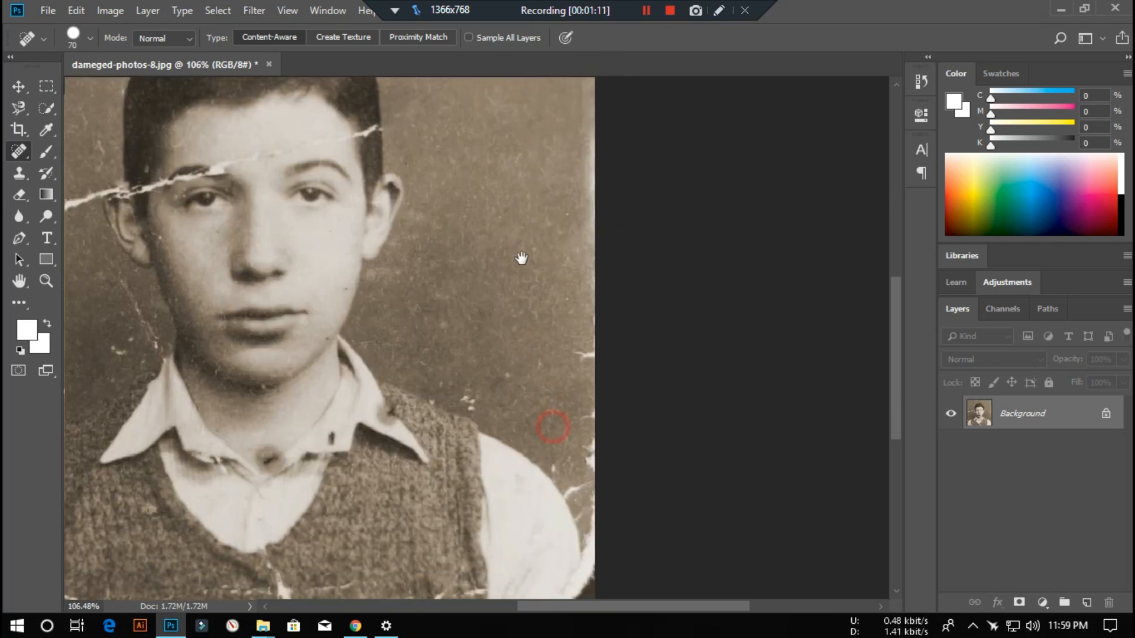
drag(466, 376, 653, 418)
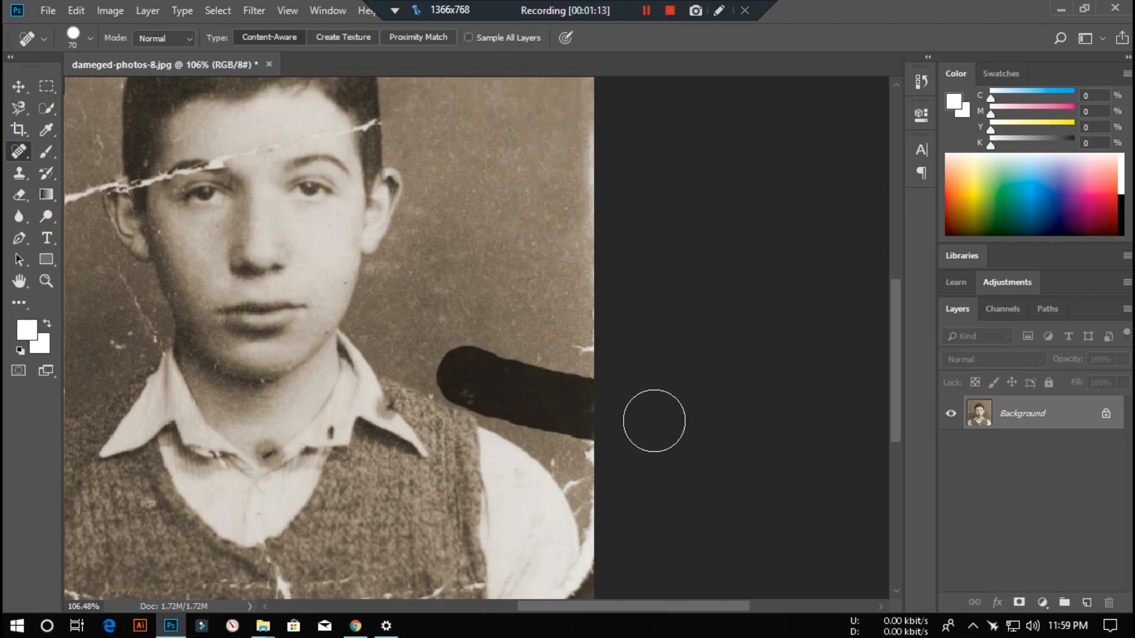
drag(450, 371, 651, 451)
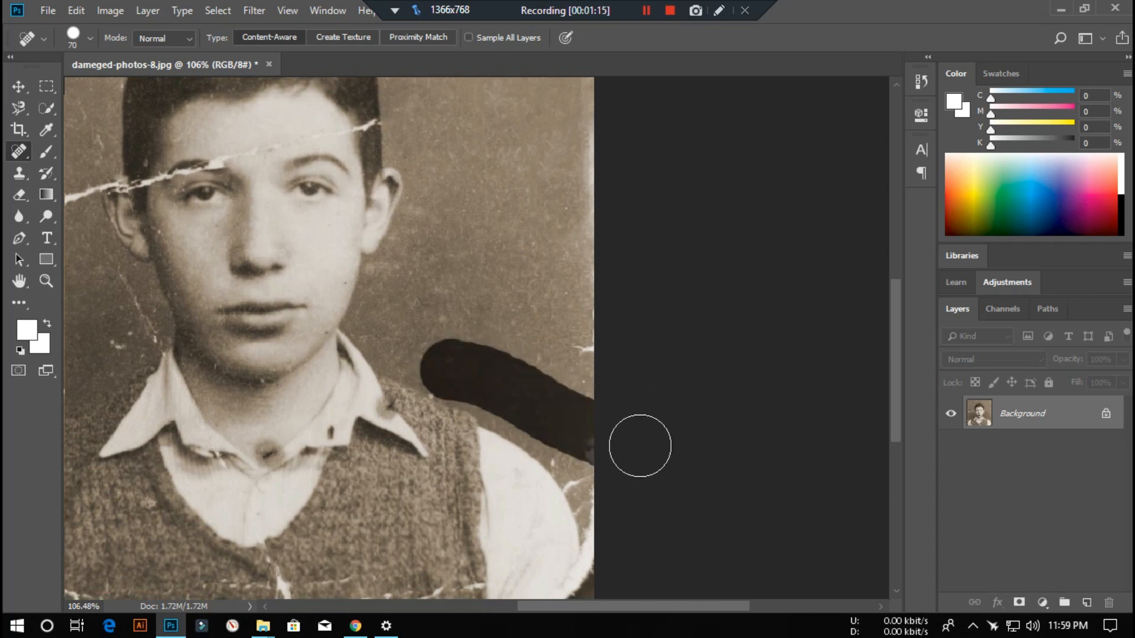
click(445, 372)
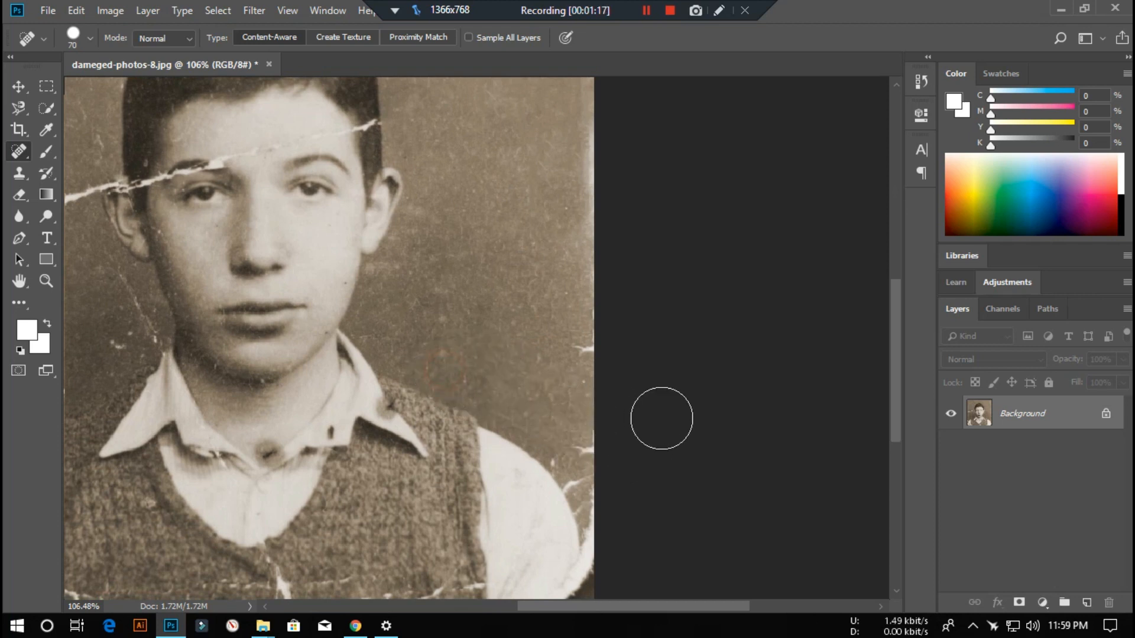
mouse_move(455, 343)
mouse_down()
mouse_move(552, 381)
mouse_move(650, 390)
mouse_up()
mouse_move(576, 139)
mouse_down()
mouse_move(569, 392)
mouse_move(586, 436)
mouse_move(764, 492)
mouse_move(728, 501)
mouse_up()
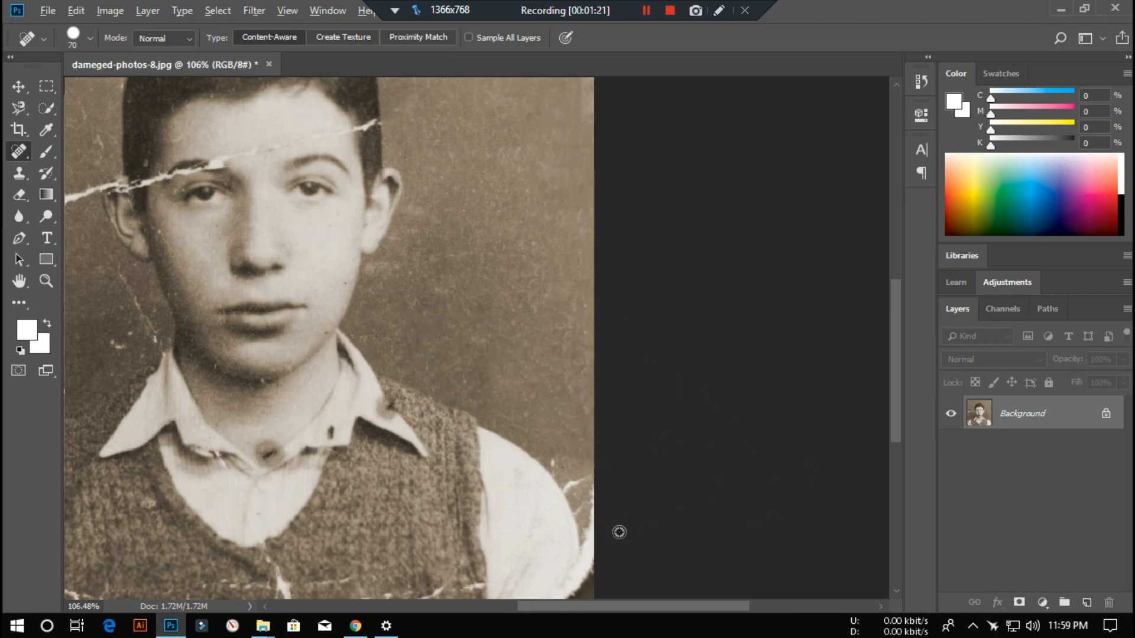
- Reduce the Spot Healing Brush to size 15 and paint over the white tears in the background beside the right sleeve
scroll(600, 539, up, 5)
key(space)
drag(537, 420, 512, 253)
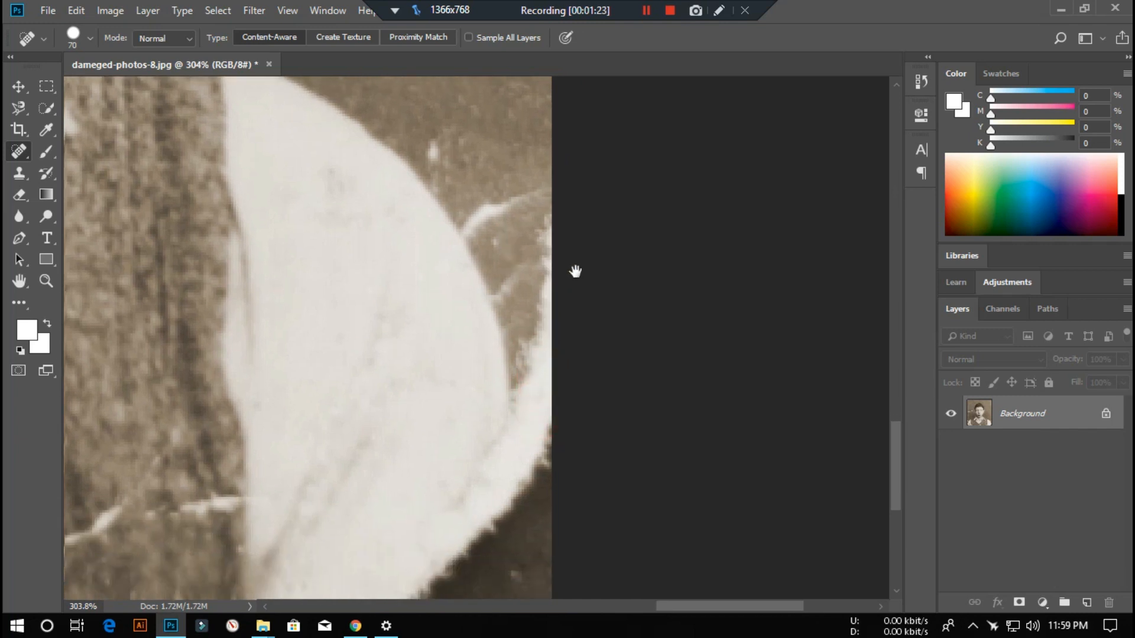
key(bracketleft)
key(bracketleft)
key(bracketleft)
key(bracketleft)
mouse_move(438, 139)
mouse_down()
mouse_move(487, 205)
mouse_move(475, 213)
mouse_move(530, 367)
mouse_up()
drag(508, 195, 532, 373)
drag(545, 220, 556, 325)
drag(523, 246, 547, 352)
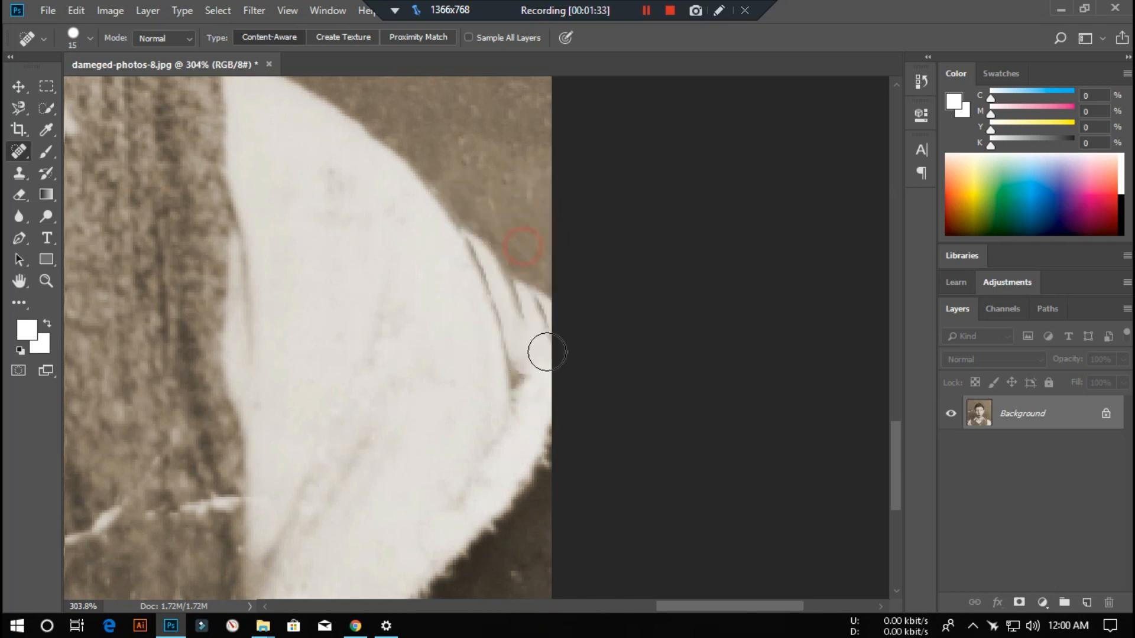
- Heal once more over the white streak between the right sleeve and the photo's edge
alt+click(513, 194)
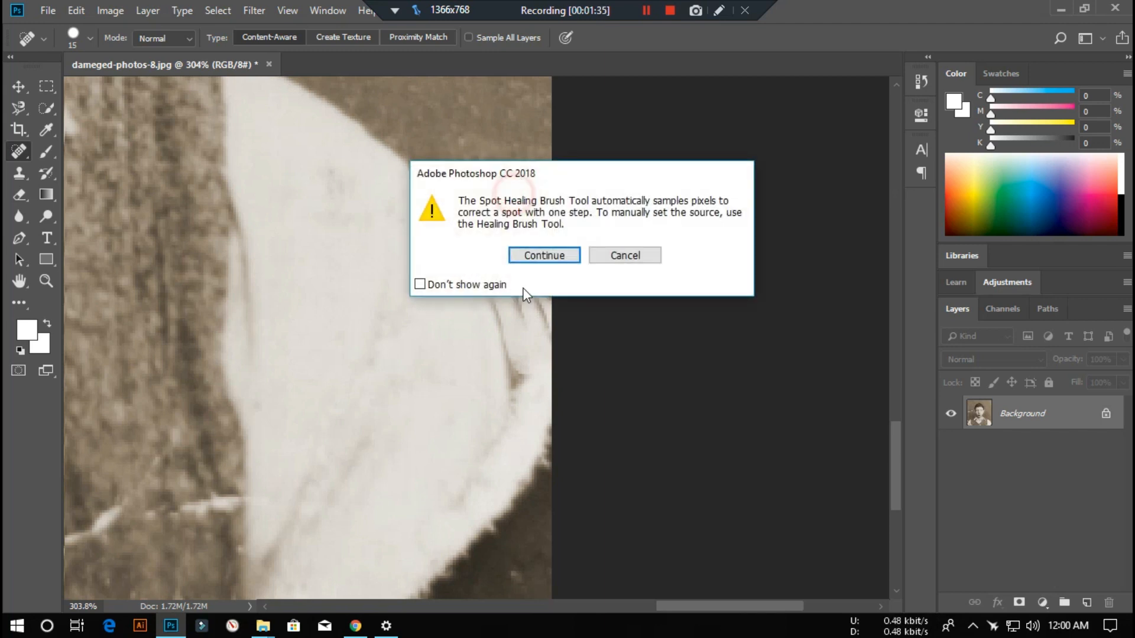
click(544, 255)
drag(530, 279, 545, 348)
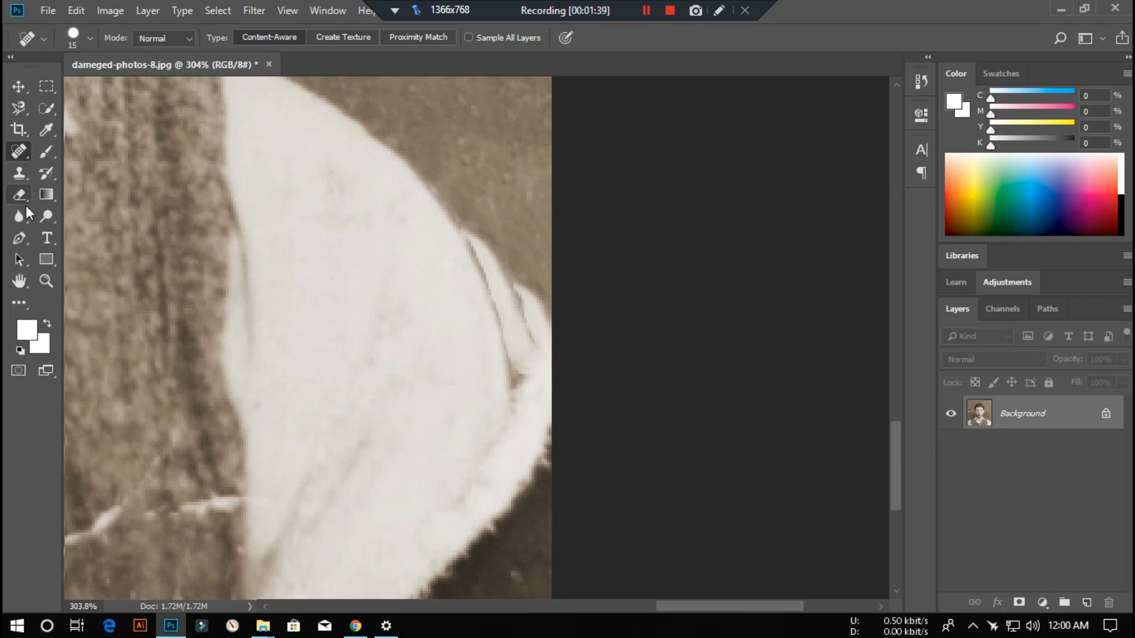
- Clone clean background over the white streaks along the right sleeve's outline with the Clone Stamp at size 15
click(28, 172)
key(bracketleft)
key(bracketleft)
key(bracketleft)
key(bracketleft)
key(bracketleft)
key(bracketleft)
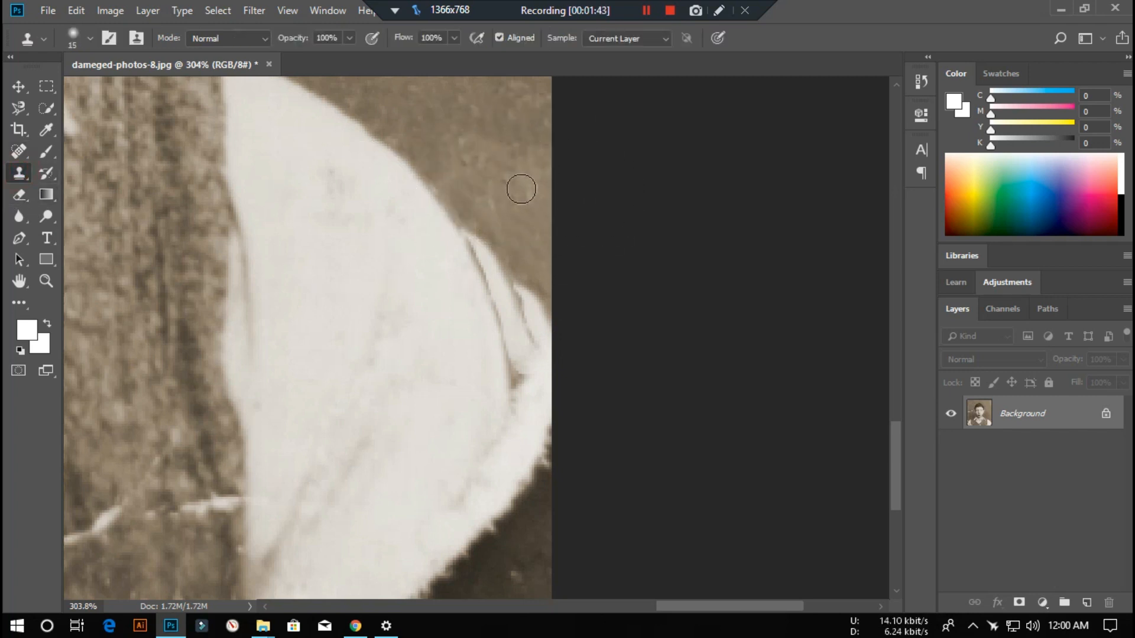
alt+click(516, 189)
drag(482, 239, 522, 351)
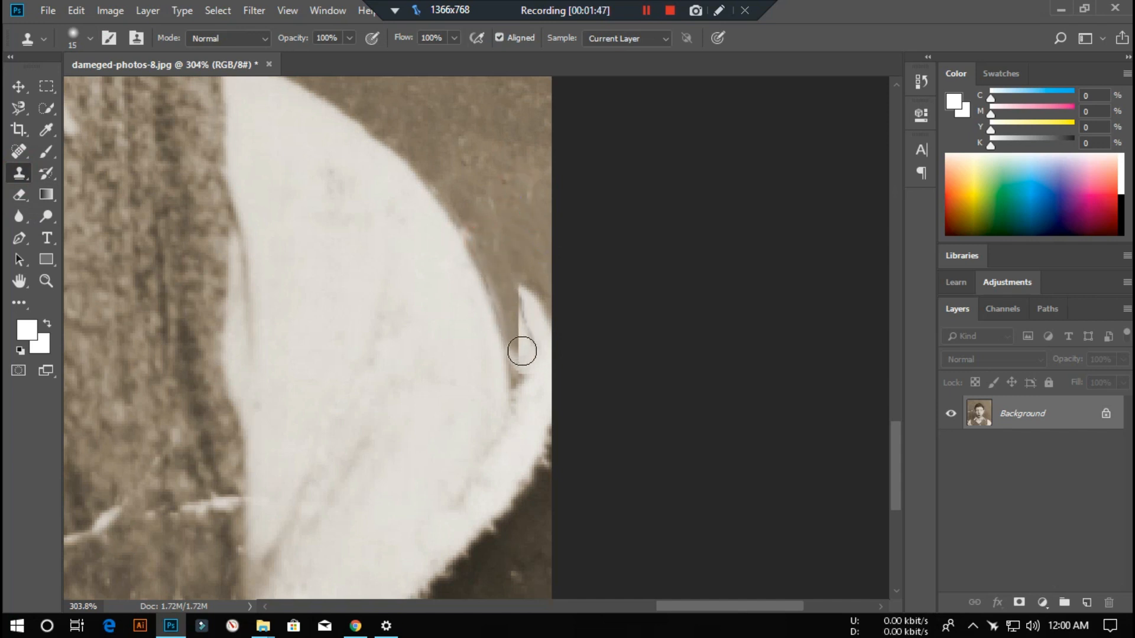
drag(519, 286, 535, 380)
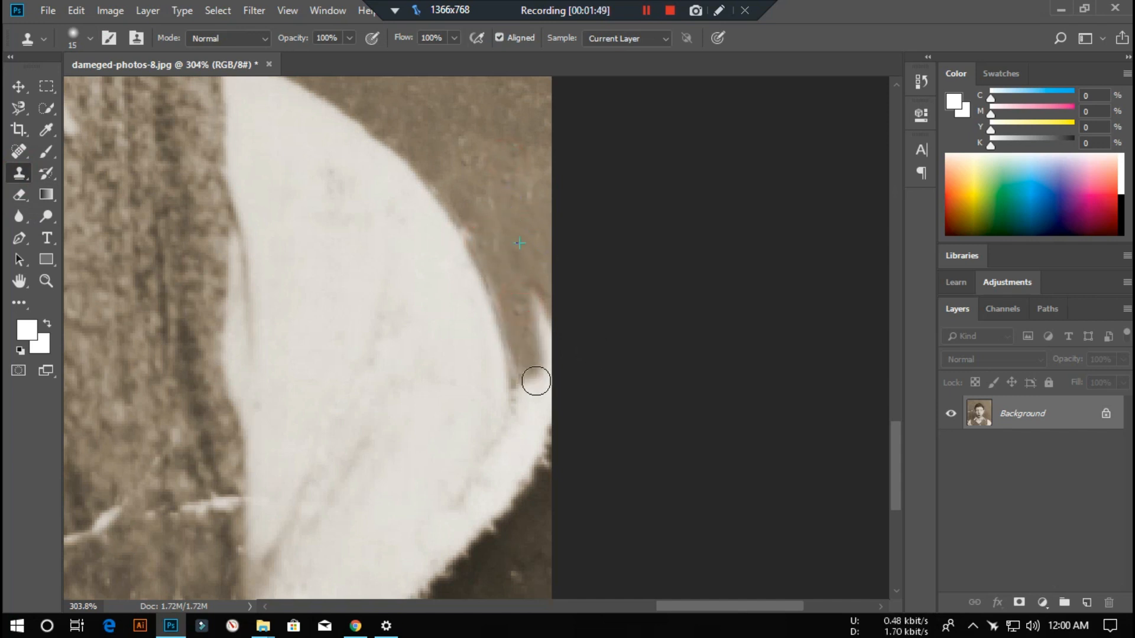
- Clone background down the photo's right edge to cover the leftover white tear and touch up the area beside the sleeve
mouse_move(542, 269)
mouse_down()
mouse_move(548, 356)
mouse_move(532, 264)
mouse_move(559, 448)
mouse_up()
drag(554, 392, 577, 465)
drag(527, 356, 564, 463)
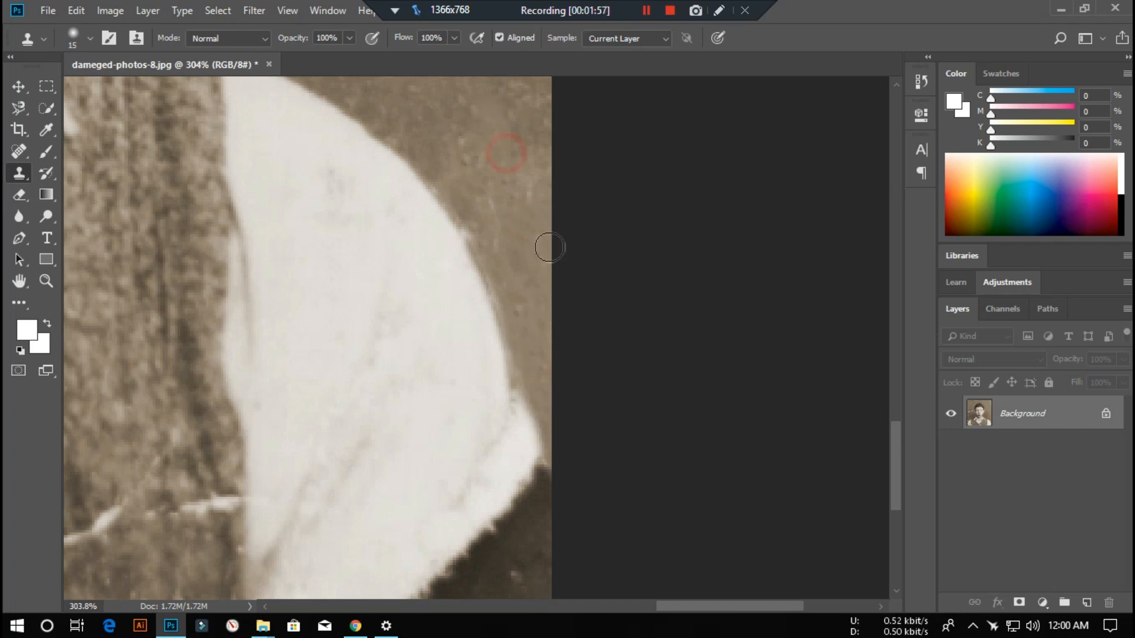
drag(497, 200, 516, 246)
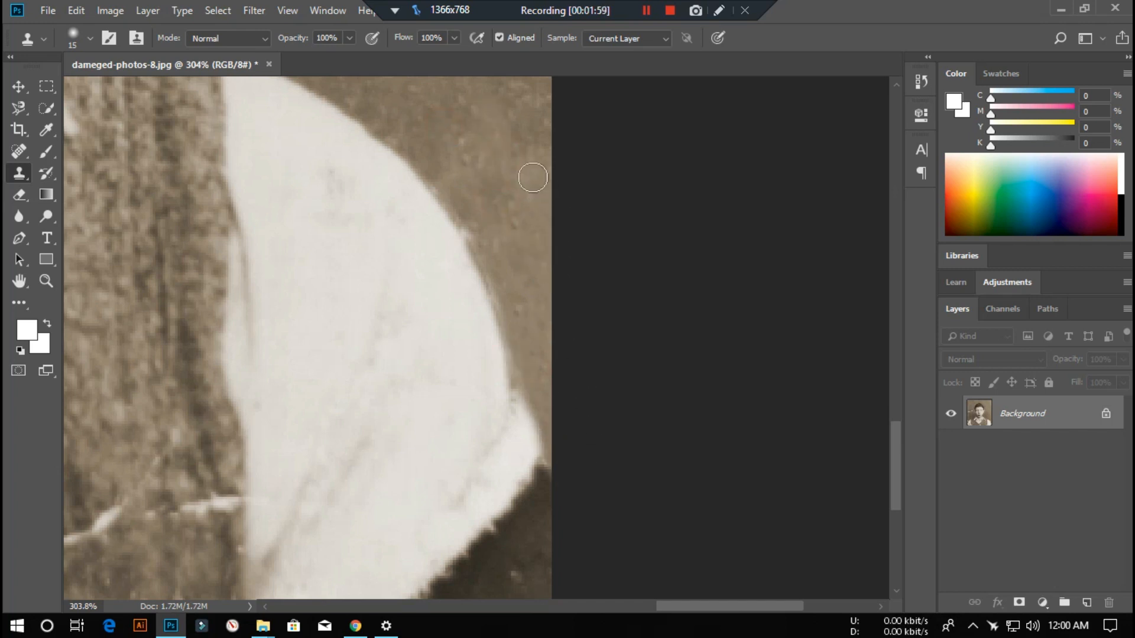
- Heal the horizontal crack left of the ear and the upper part of the vertical crack below it with the Spot Healing Brush
scroll(598, 238, down, 5)
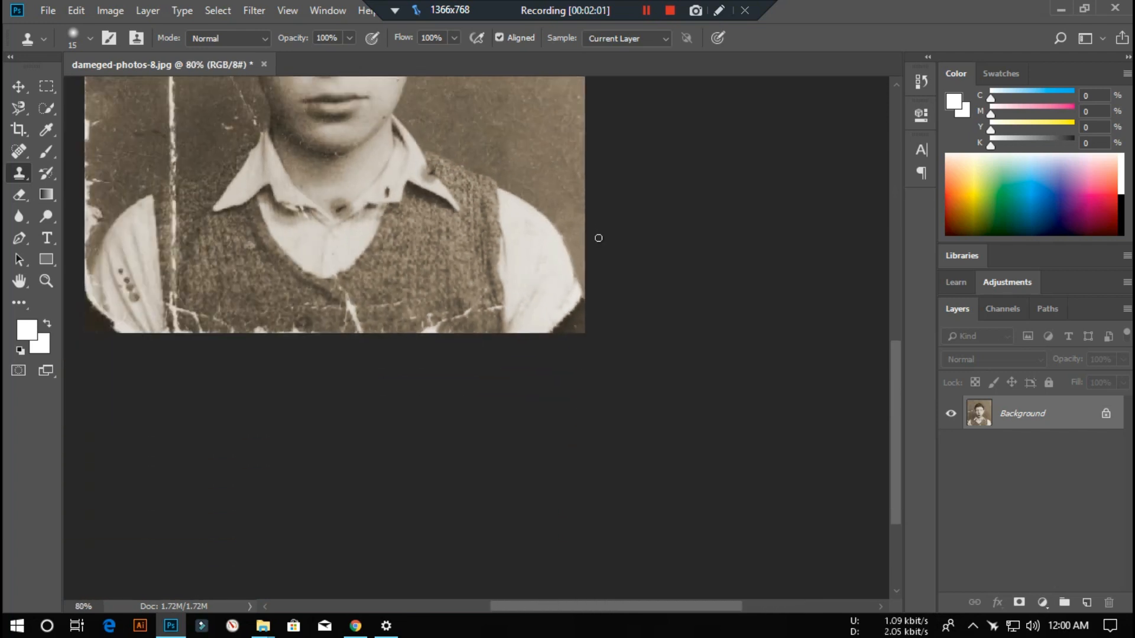
mouse_move(453, 219)
mouse_down()
mouse_move(674, 323)
mouse_move(694, 373)
mouse_up()
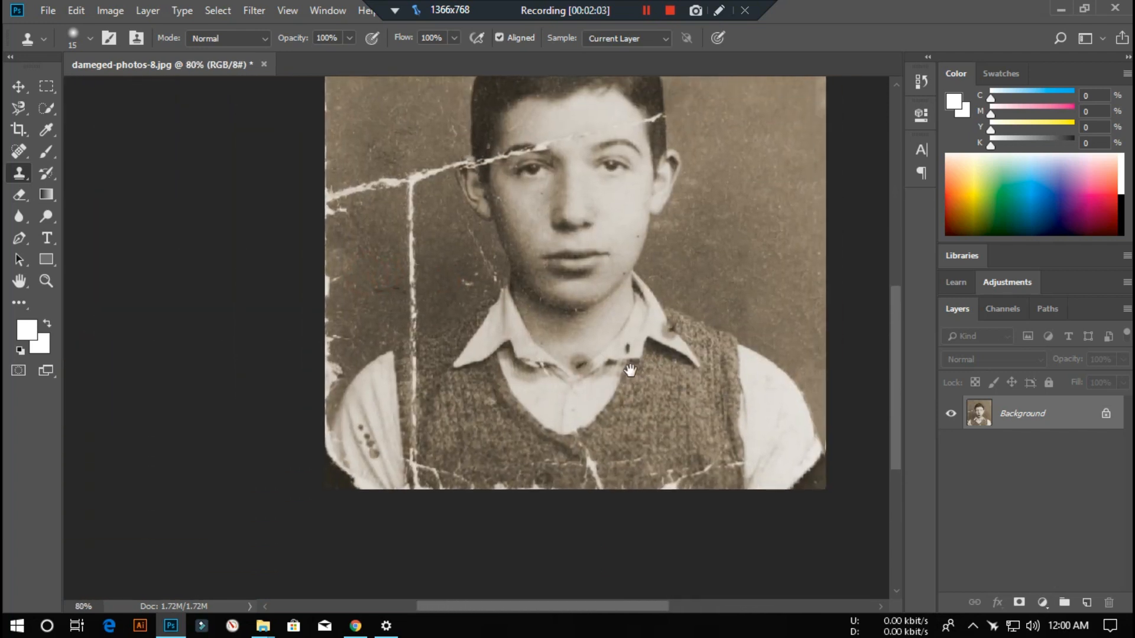
scroll(330, 284, up, 1)
drag(496, 183, 452, 208)
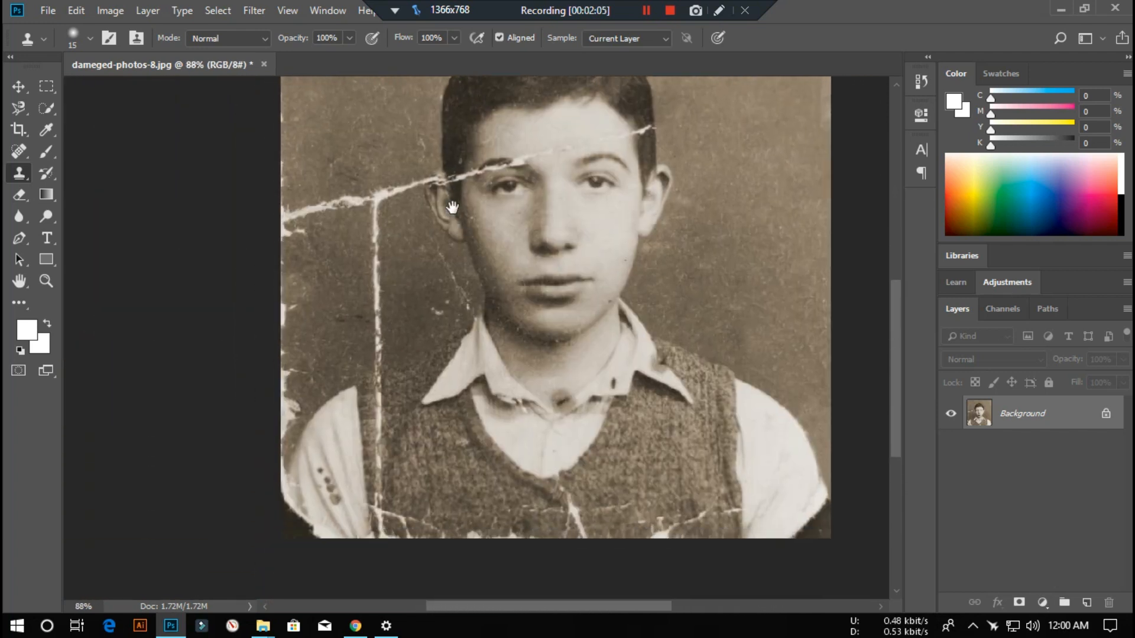
click(18, 152)
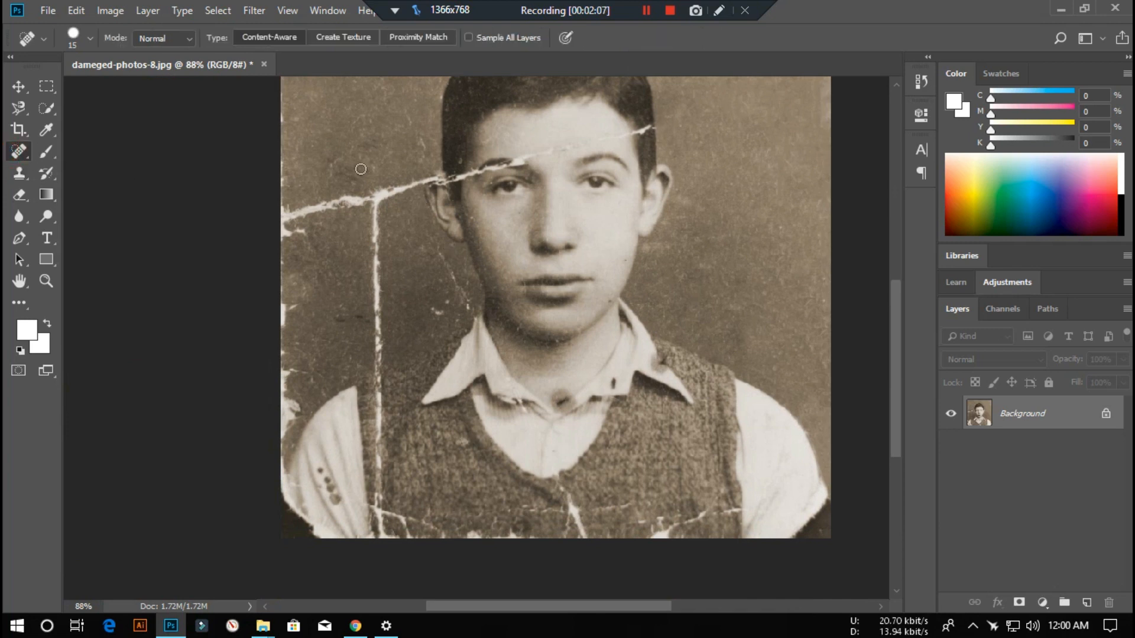
scroll(324, 178, up, 2)
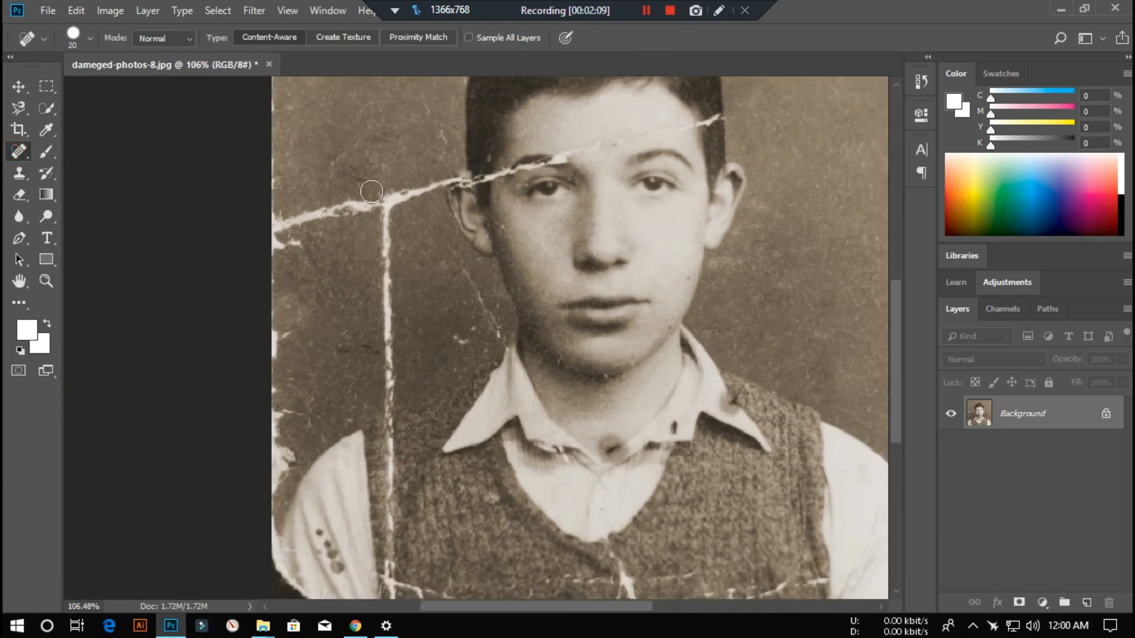
mouse_move(430, 181)
mouse_down()
mouse_move(384, 205)
mouse_move(364, 235)
mouse_up()
mouse_move(385, 196)
mouse_down()
mouse_move(382, 360)
mouse_move(368, 205)
mouse_move(236, 233)
mouse_up()
- Heal the damaged left edge of the photo and the leftover marks above the left shoulder and beside the collar at brush size 35
mouse_move(268, 124)
mouse_down()
mouse_move(273, 225)
mouse_move(301, 256)
mouse_move(303, 236)
mouse_move(278, 245)
mouse_move(317, 239)
mouse_move(279, 293)
mouse_move(269, 396)
mouse_move(280, 449)
mouse_move(284, 422)
mouse_move(273, 487)
mouse_up()
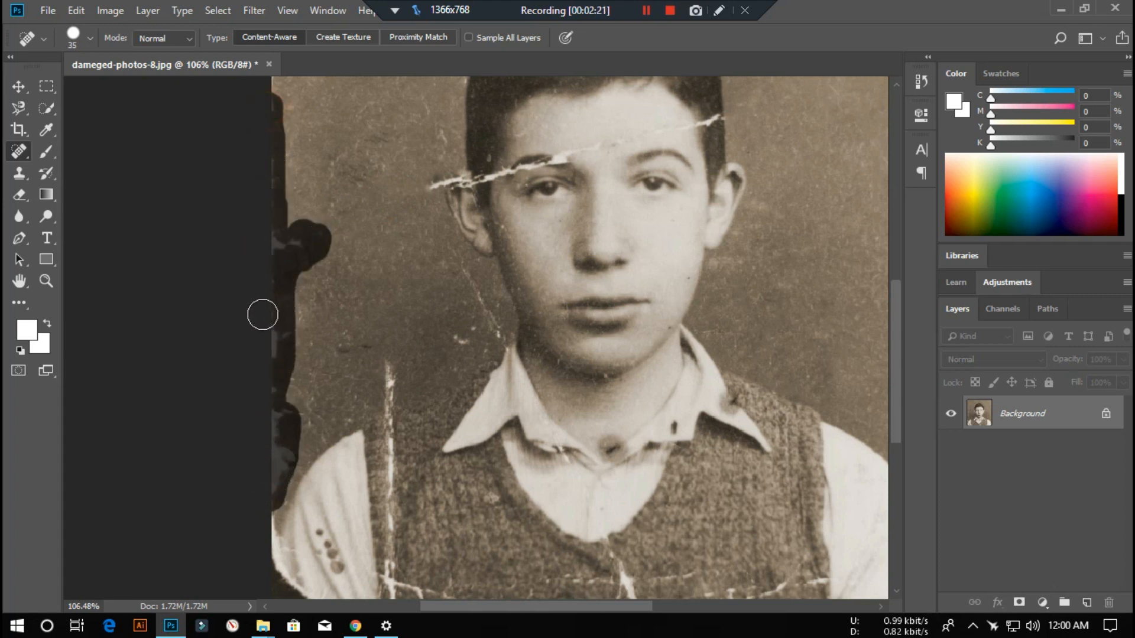
drag(263, 314, 263, 315)
drag(383, 360, 387, 399)
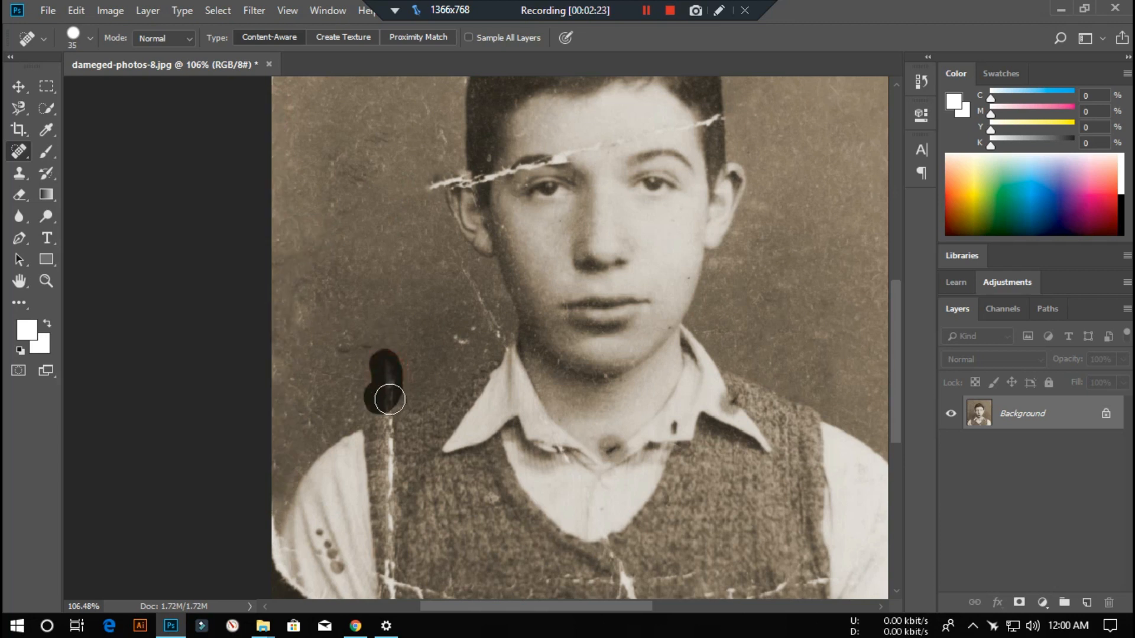
mouse_move(460, 340)
mouse_down()
mouse_move(490, 338)
mouse_move(492, 324)
mouse_move(458, 274)
mouse_move(445, 283)
mouse_move(500, 336)
mouse_up()
- Try to heal the end of the crack beside the left ear with the Spot Healing Brush at size 35
scroll(455, 177, up, 5)
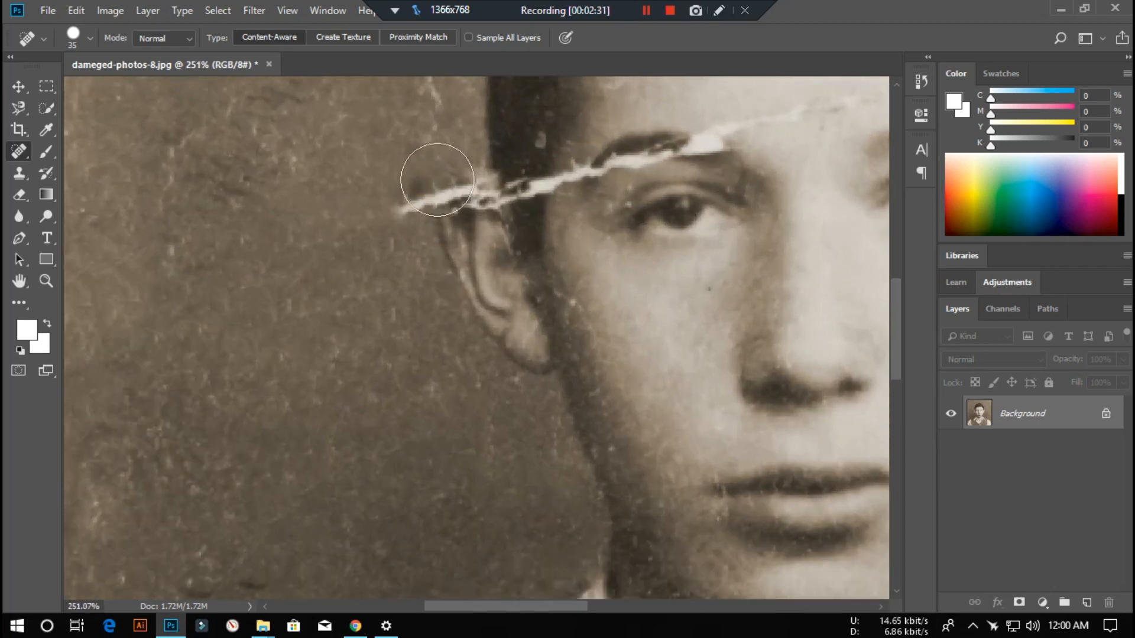
mouse_move(402, 185)
mouse_down()
mouse_move(398, 197)
mouse_move(394, 162)
mouse_move(398, 206)
mouse_up()
alt+click(279, 210)
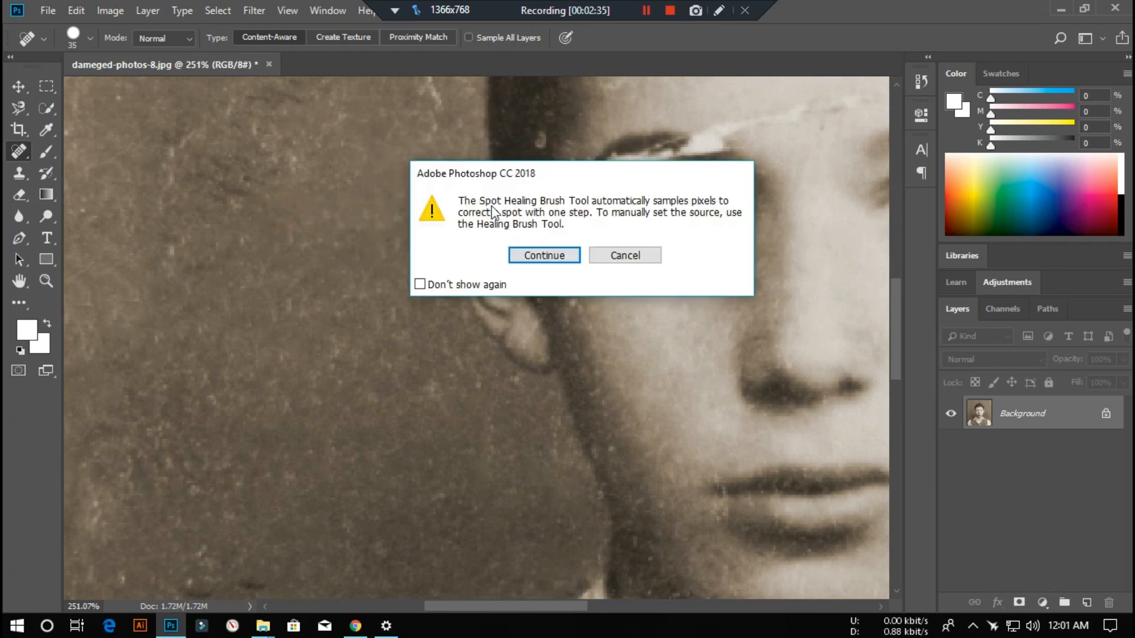
click(538, 253)
drag(406, 195, 393, 198)
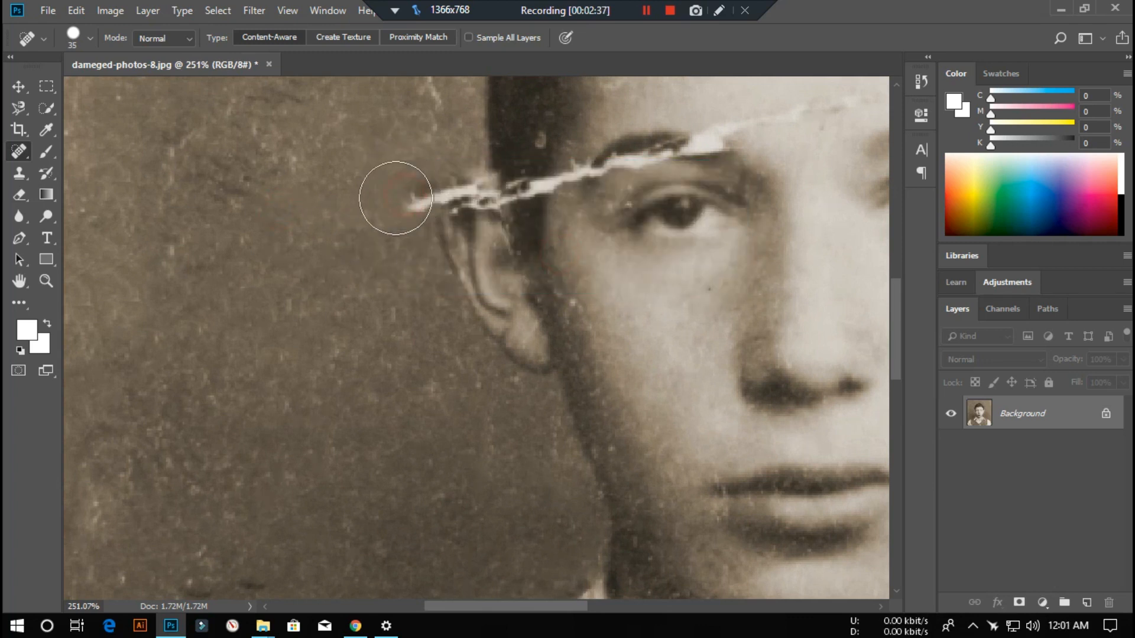
alt+click(274, 139)
click(544, 260)
drag(410, 181, 388, 240)
click(411, 175)
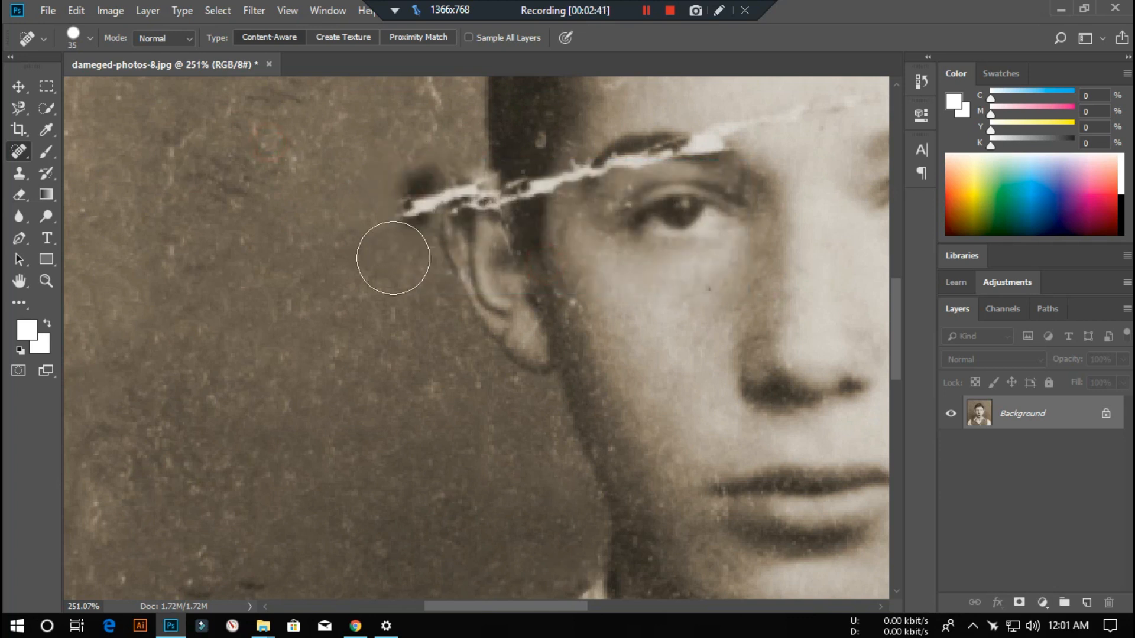
- Clone background over the smudge and crack end beside the left ear with the Clone Stamp at size 15
click(20, 173)
mouse_move(413, 178)
mouse_down()
mouse_move(418, 208)
mouse_move(431, 177)
mouse_move(415, 214)
mouse_up()
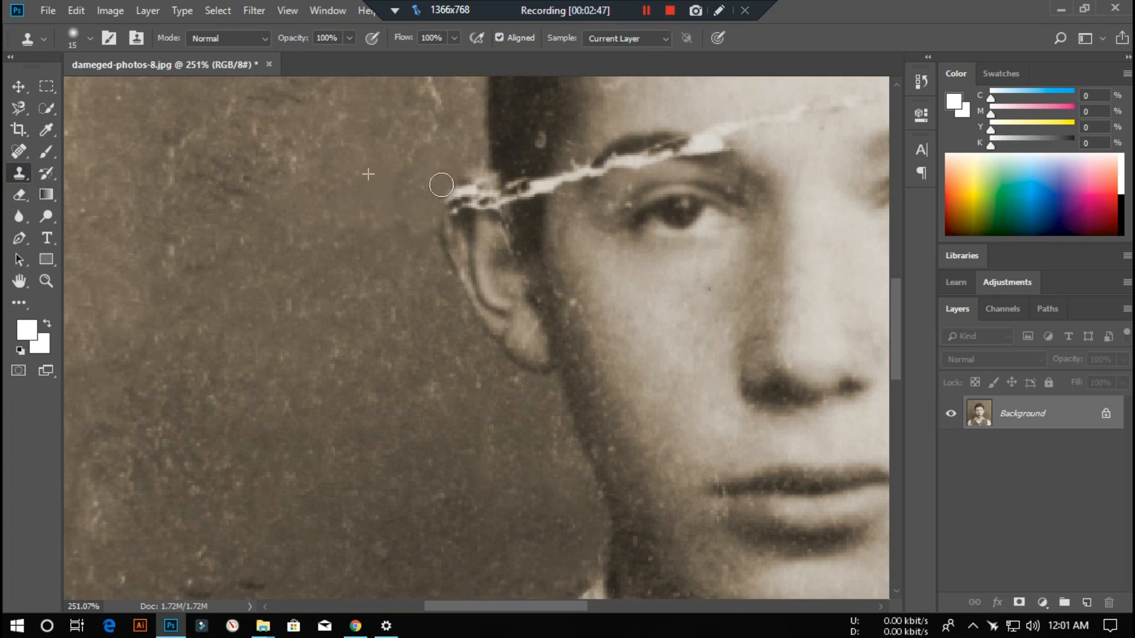
drag(617, 233, 254, 390)
drag(746, 203, 567, 216)
scroll(552, 303, down, 4)
scroll(552, 302, down, 5)
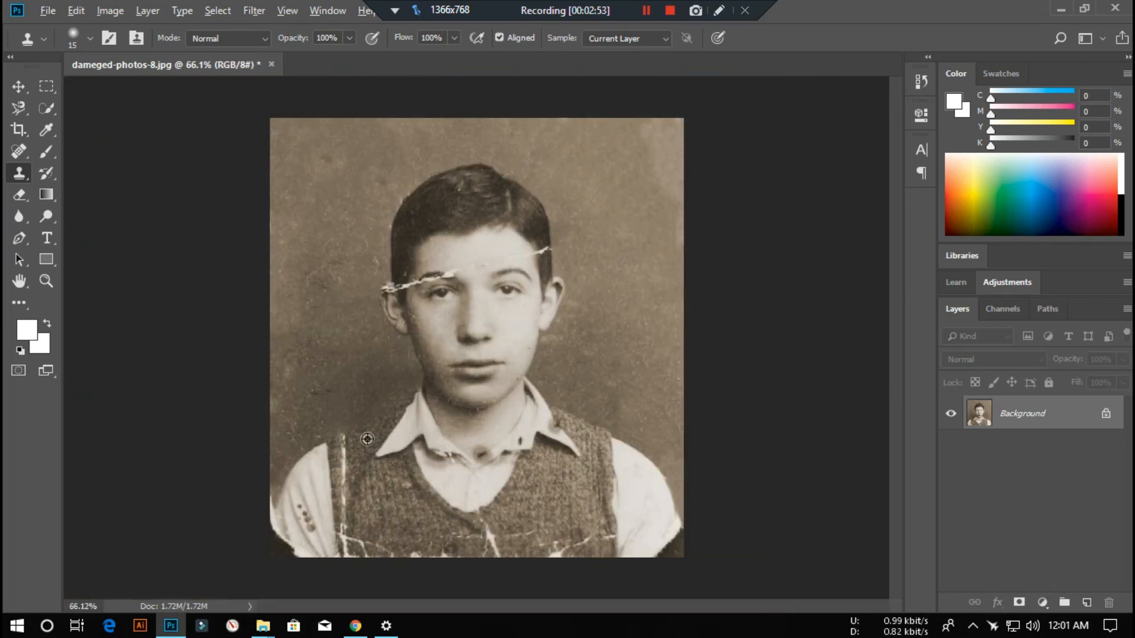
scroll(403, 348, up, 5)
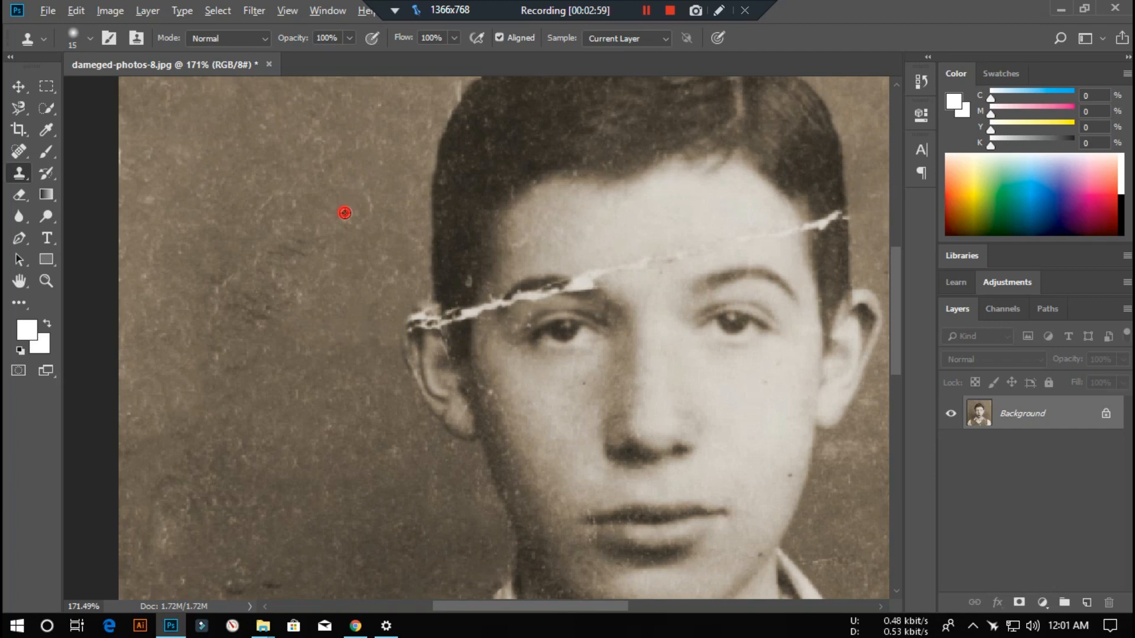
- Clone clean background over the light marks along the upper left edge of the hair with the Clone Stamp at size 15
scroll(420, 307, down, 4)
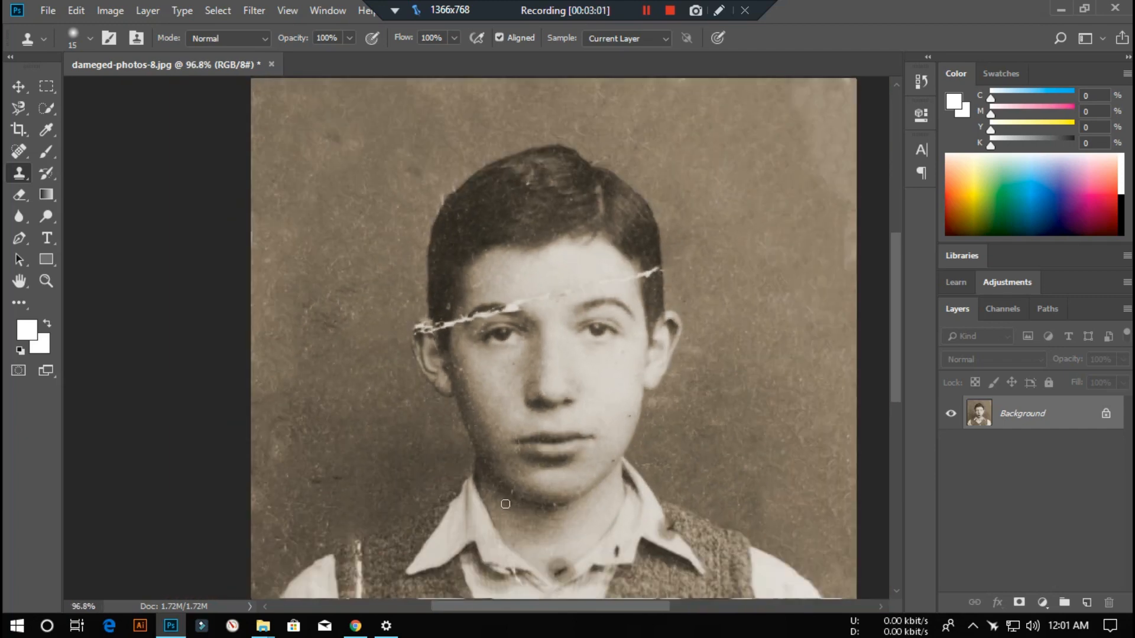
scroll(450, 198, up, 3)
scroll(449, 198, up, 4)
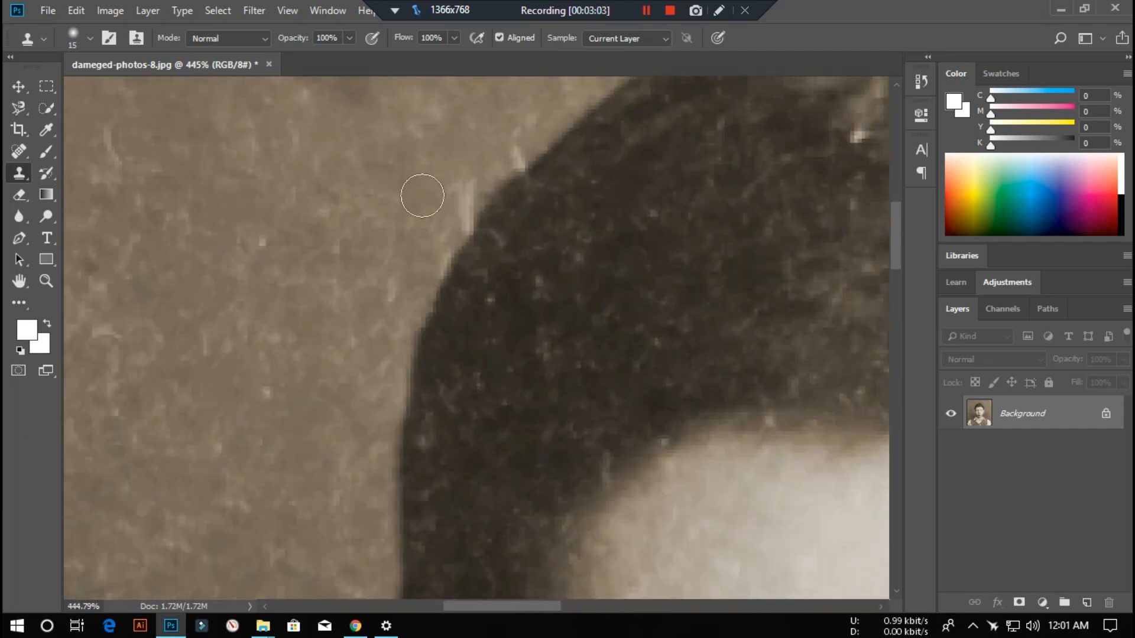
drag(504, 152, 411, 255)
drag(461, 198, 429, 259)
scroll(381, 252, down, 6)
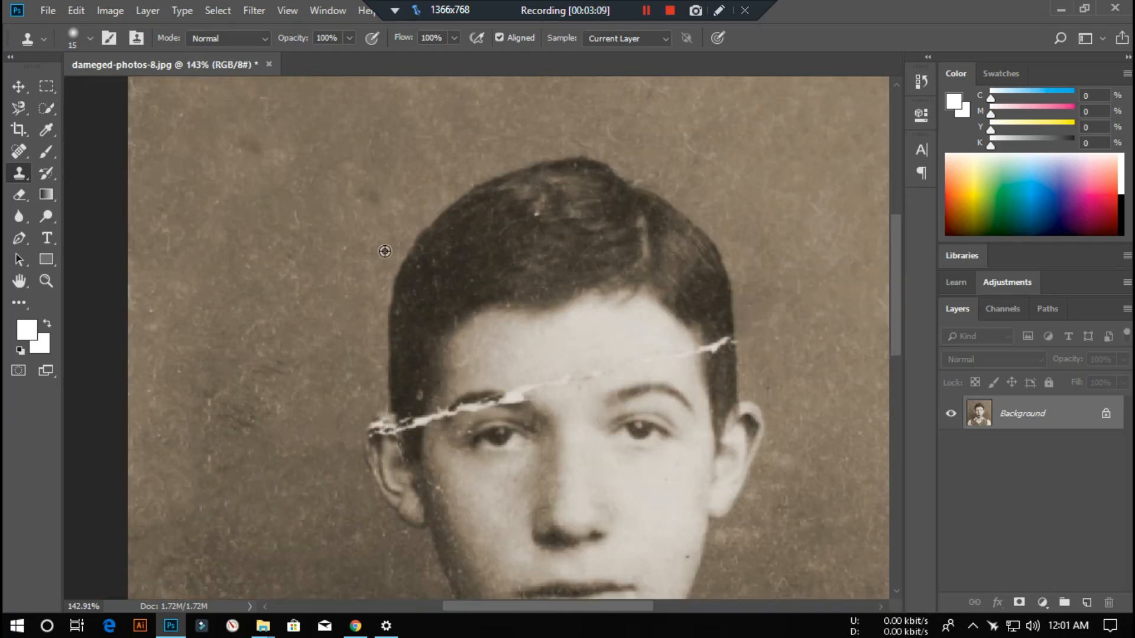
- Heal the crack across the forehead from the left eyebrow to between the brows with the Spot Healing Brush at size 8
scroll(532, 425, up, 1)
scroll(533, 425, down, 5)
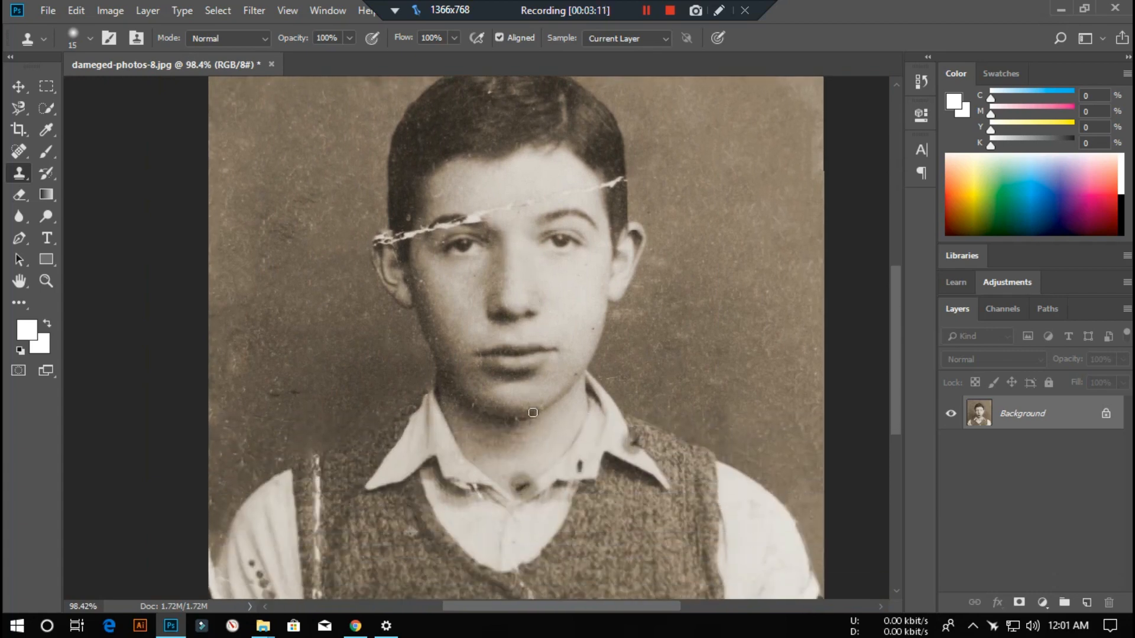
scroll(538, 192, up, 2)
scroll(538, 192, up, 2)
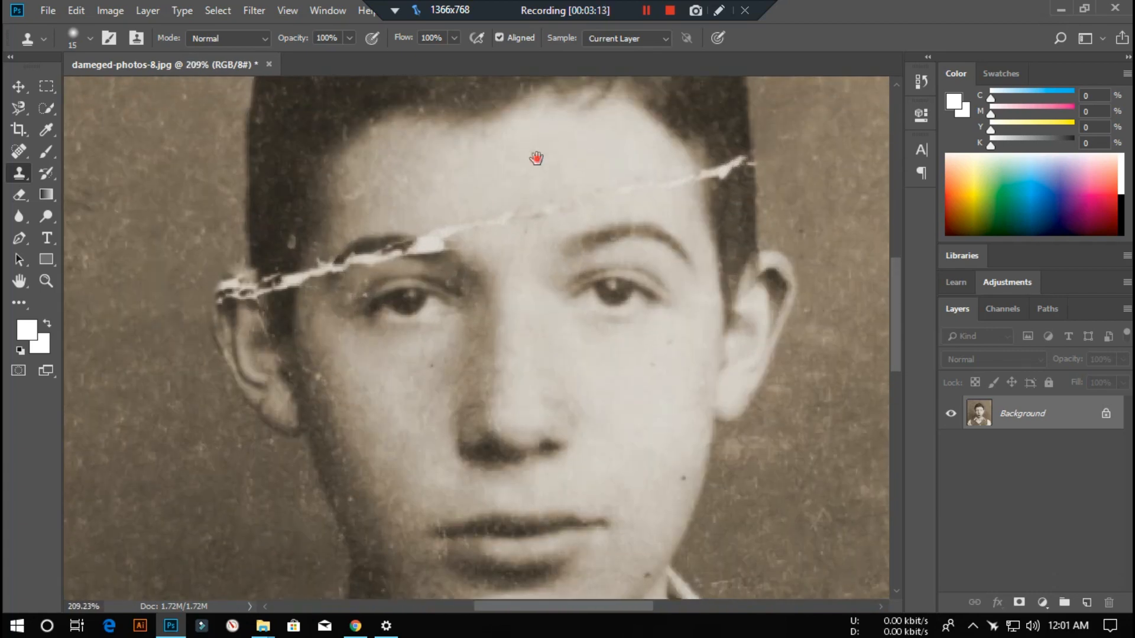
scroll(516, 256, up, 2)
scroll(508, 295, up, 1)
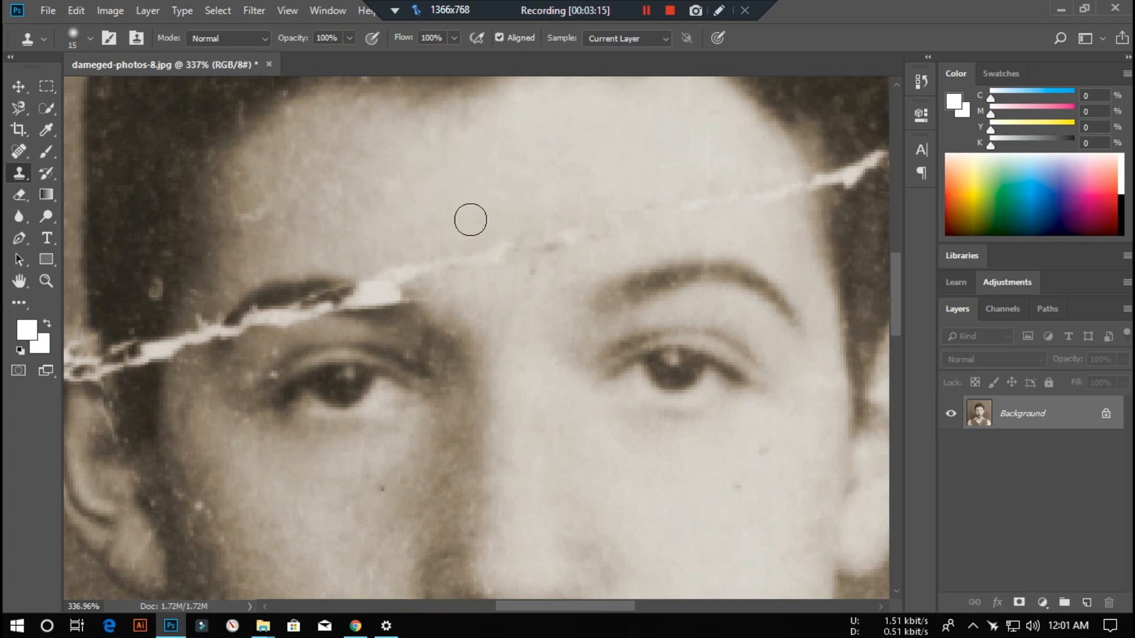
click(17, 153)
key(bracketleft)
key(bracketleft)
key(bracketleft)
key(bracketleft)
key(bracketleft)
key(bracketleft)
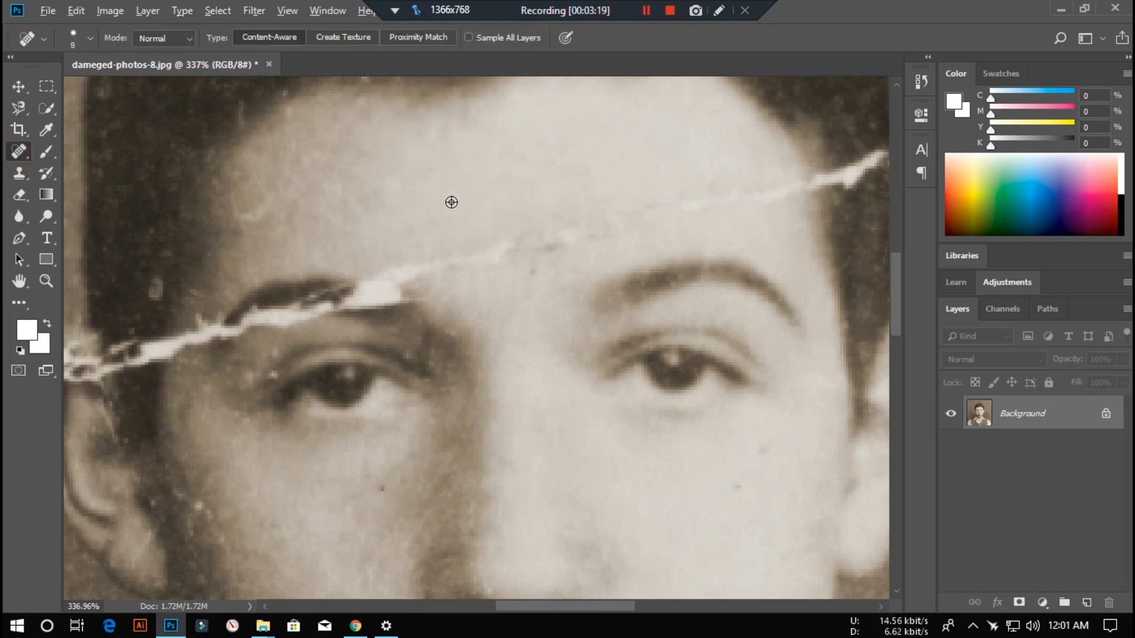
alt+click(451, 202)
click(534, 256)
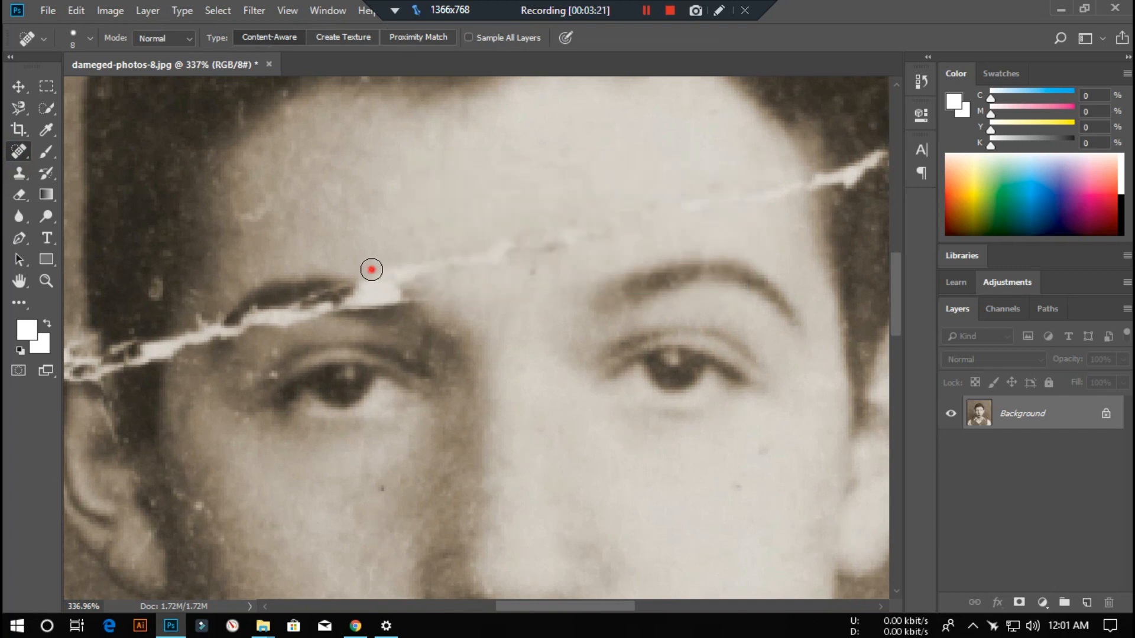
mouse_move(371, 269)
mouse_down()
mouse_move(441, 285)
mouse_move(449, 266)
mouse_move(583, 231)
mouse_up()
drag(585, 238, 506, 276)
drag(449, 249, 504, 225)
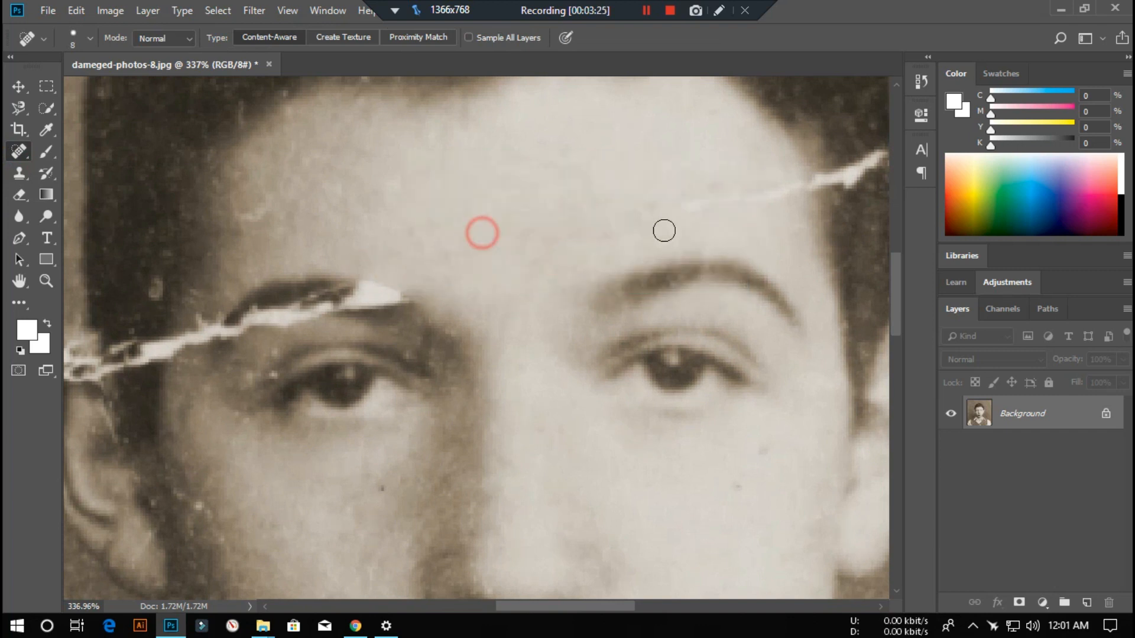
- Heal the faint remainder of the forehead crack above the right eyebrow up to the hairline
drag(633, 233, 504, 248)
mouse_move(631, 203)
mouse_down()
mouse_move(644, 219)
mouse_move(641, 279)
mouse_up()
drag(595, 211, 497, 244)
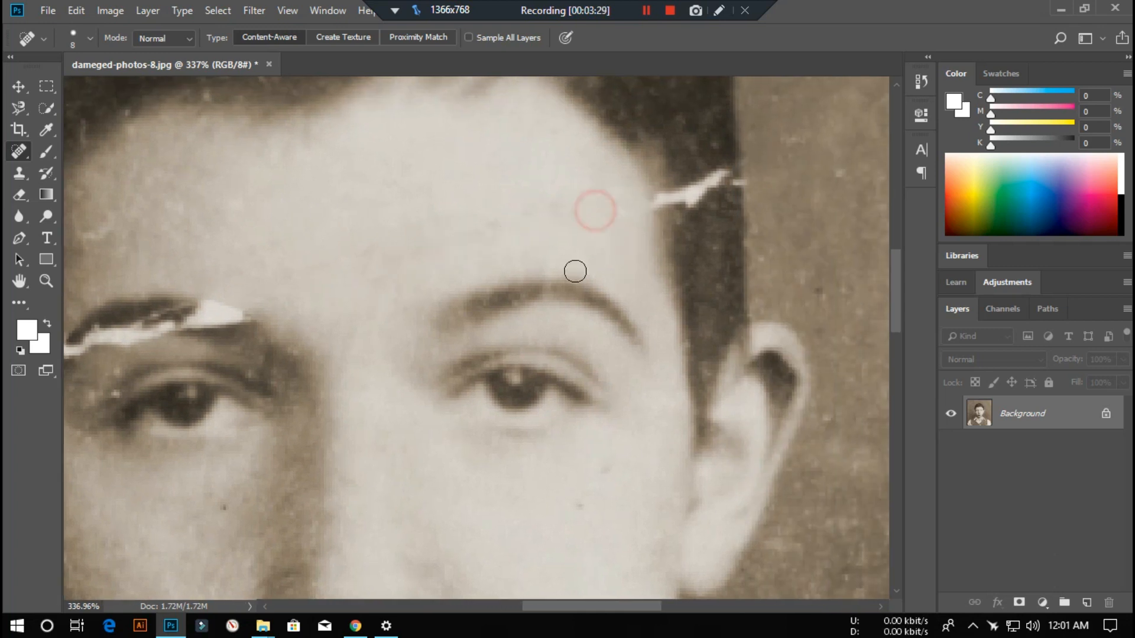
- Heal the crack through the hair at the right temple and the leftover marks on the hairline
mouse_move(693, 201)
mouse_down()
mouse_move(599, 268)
mouse_move(562, 248)
mouse_move(598, 307)
mouse_up()
alt+click(600, 198)
click(525, 257)
mouse_move(566, 249)
mouse_down()
mouse_move(593, 304)
mouse_move(580, 251)
mouse_move(601, 270)
mouse_up()
drag(622, 229, 624, 290)
drag(631, 233, 634, 263)
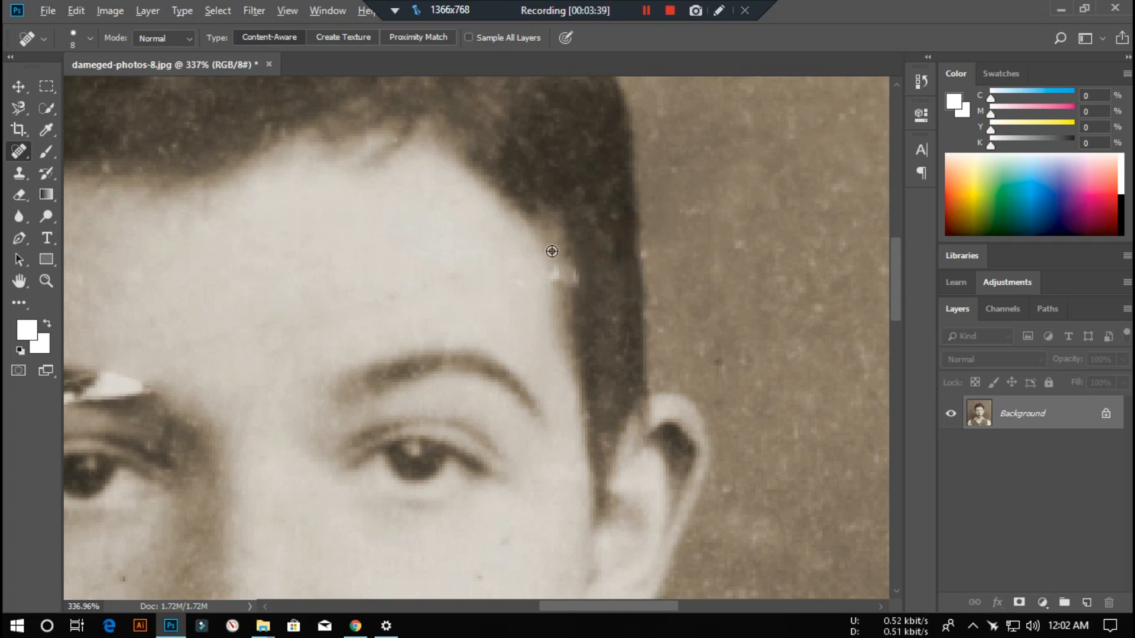
drag(568, 258, 568, 296)
- Try to heal the crack beside the outer end of the left eyebrow with the Spot Healing Brush
drag(407, 304, 824, 208)
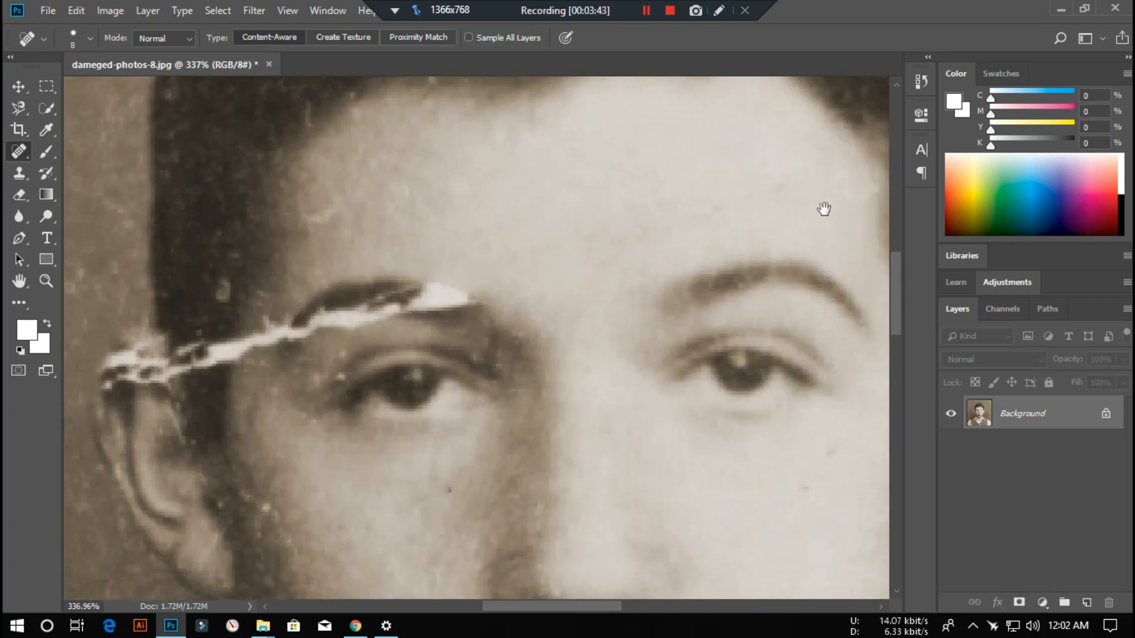
alt+click(323, 365)
click(520, 258)
drag(353, 273, 333, 338)
drag(325, 299, 322, 349)
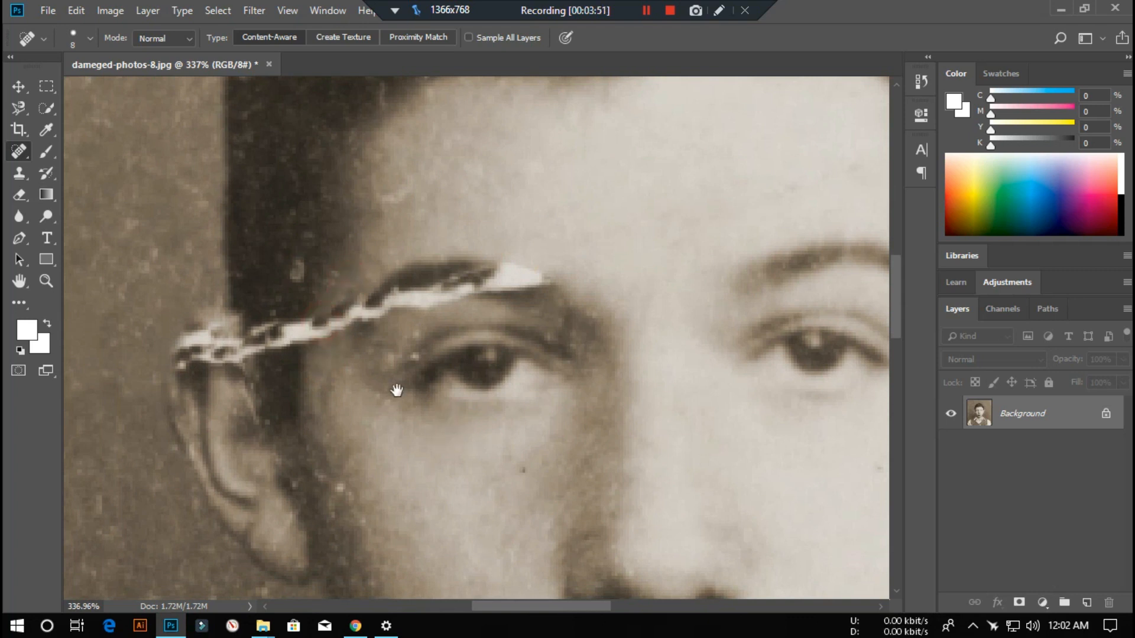
- Clone skin over the crack between the left temple hair and the left eyebrow with the Clone Stamp at size 7
drag(397, 390, 438, 336)
click(19, 173)
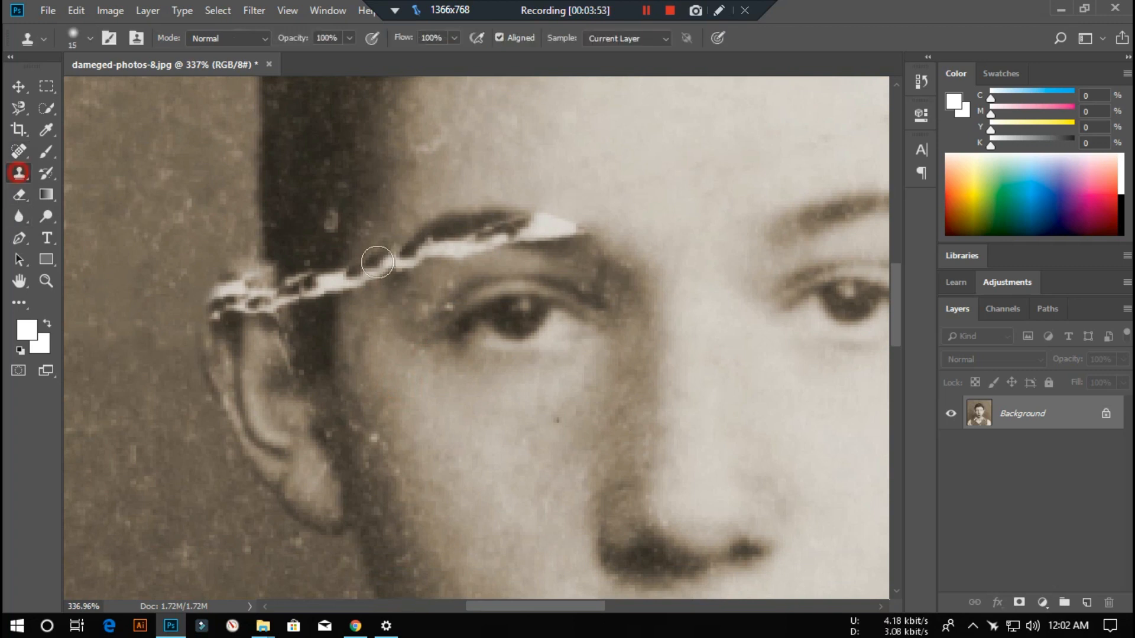
scroll(373, 274, up, 4)
key(bracketleft)
key(bracketleft)
key(bracketleft)
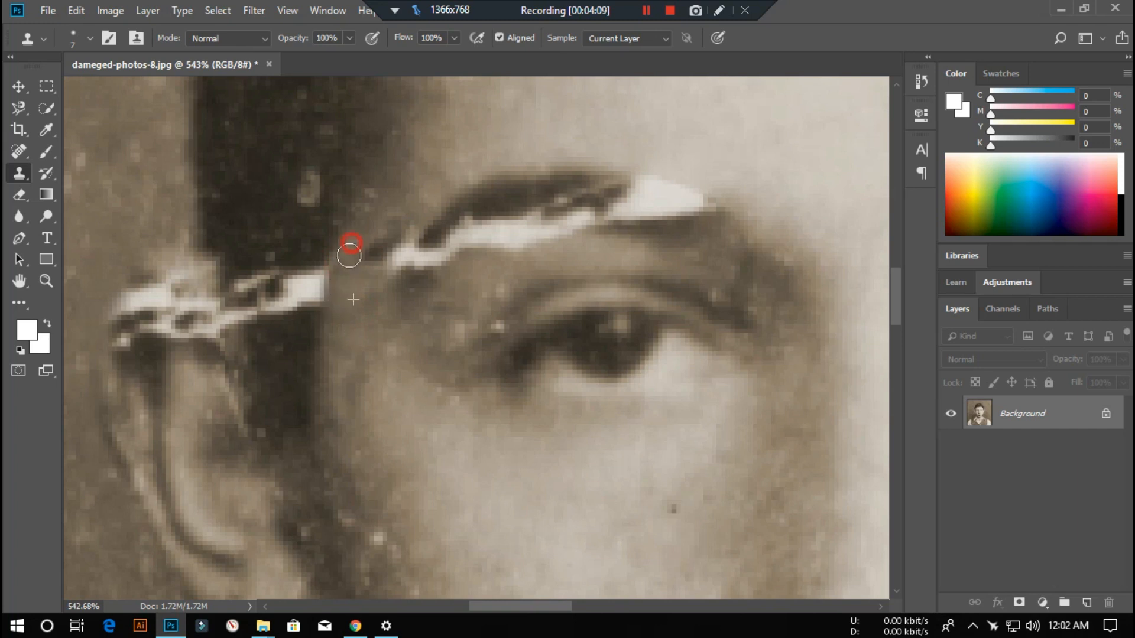
click(385, 237)
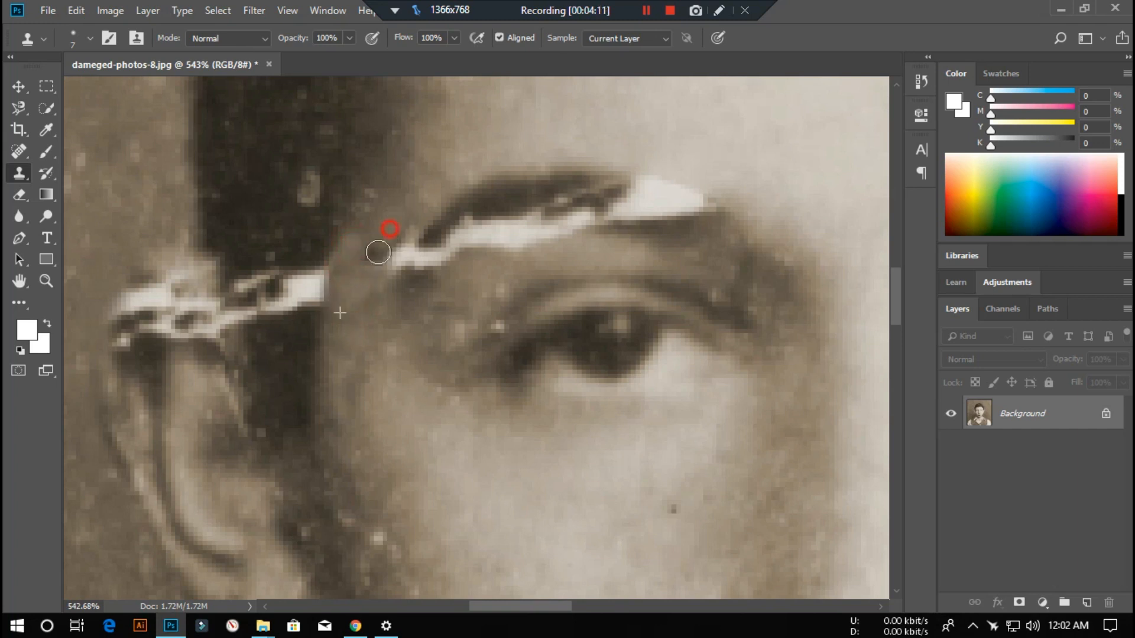
mouse_move(376, 251)
mouse_down()
mouse_move(362, 289)
mouse_move(414, 220)
mouse_move(381, 273)
mouse_move(403, 217)
mouse_move(393, 275)
mouse_move(415, 226)
mouse_move(387, 275)
mouse_up()
- Clone eyelid skin over the lower edge of the crack beneath the left eyebrow
drag(665, 231, 588, 303)
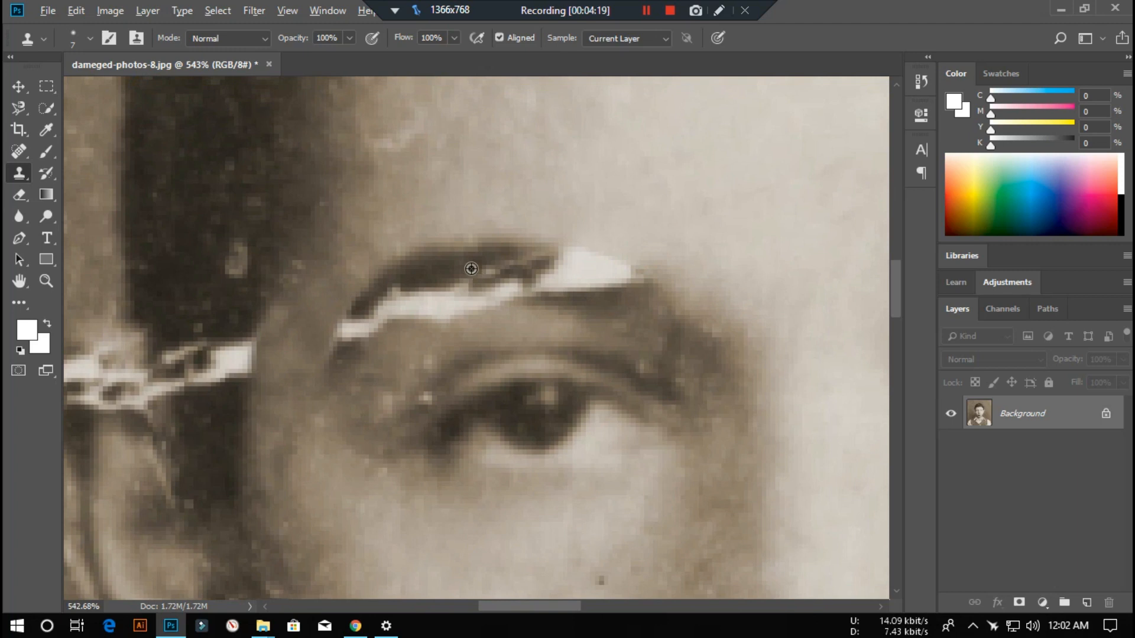
drag(405, 340, 392, 344)
mouse_move(495, 315)
mouse_down()
mouse_move(417, 338)
mouse_move(512, 314)
mouse_up()
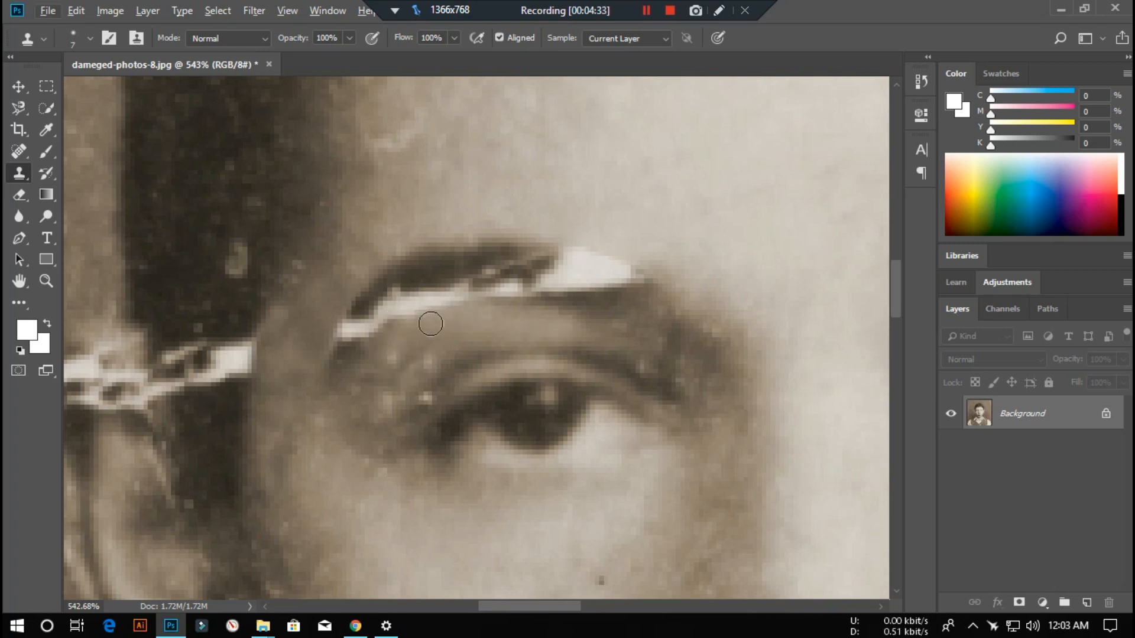
mouse_move(392, 340)
mouse_down()
mouse_move(429, 325)
mouse_move(467, 331)
mouse_move(444, 320)
mouse_move(402, 334)
mouse_move(430, 321)
mouse_up()
alt+click(466, 329)
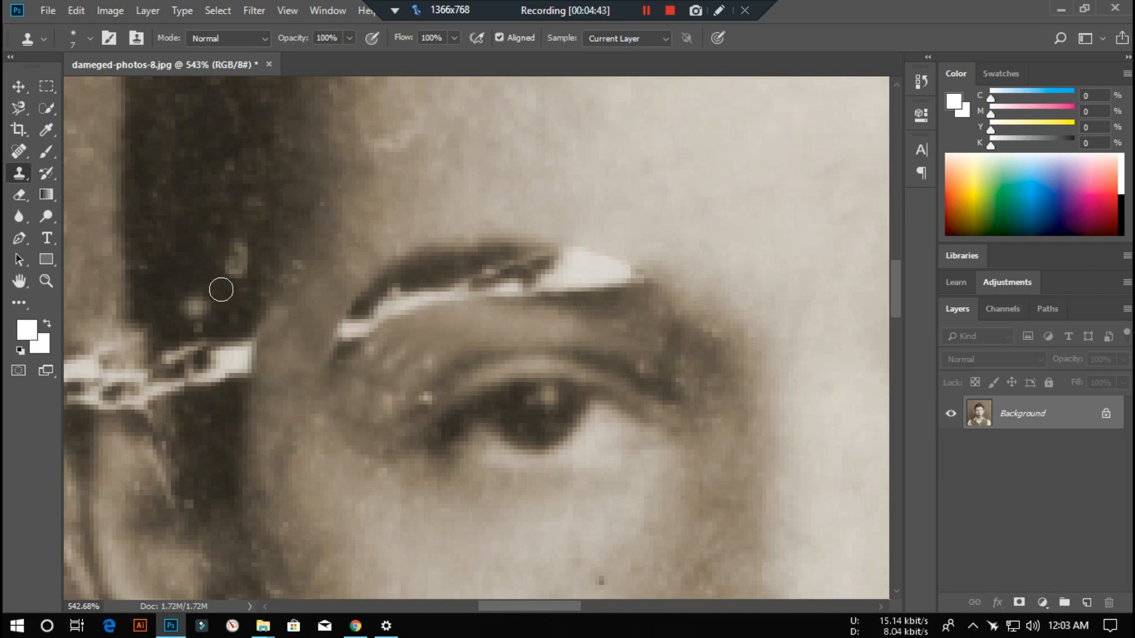
- Clone dark eyebrow hair over the crack running through the middle of the left eyebrow
alt+click(422, 275)
scroll(435, 282, up, 5)
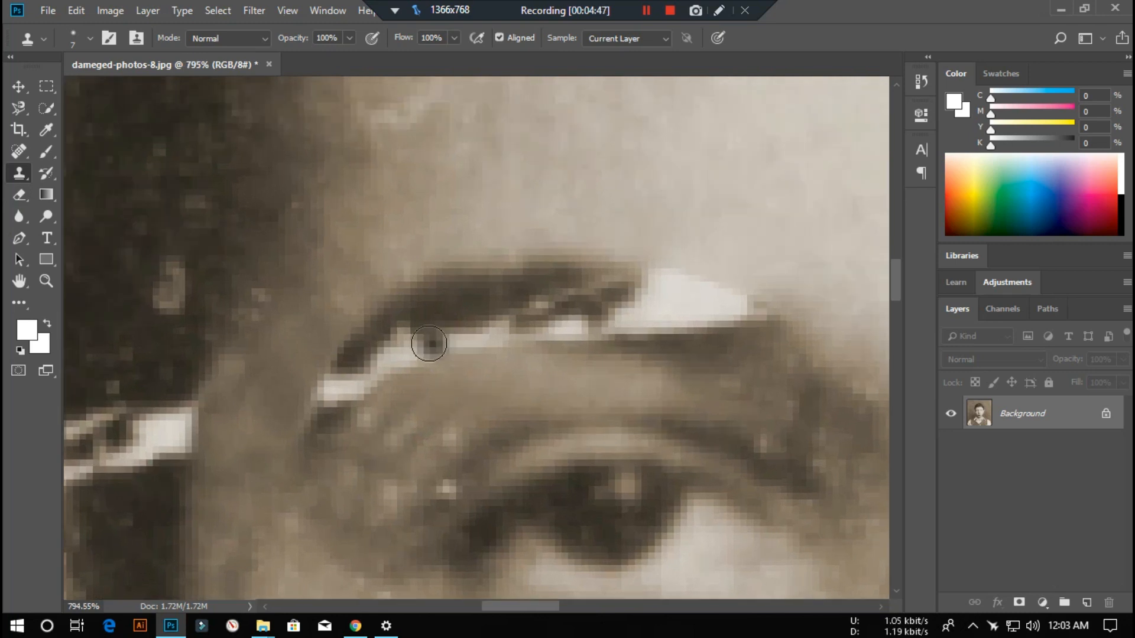
mouse_move(406, 337)
mouse_down()
mouse_move(382, 364)
mouse_move(452, 336)
mouse_move(600, 325)
mouse_up()
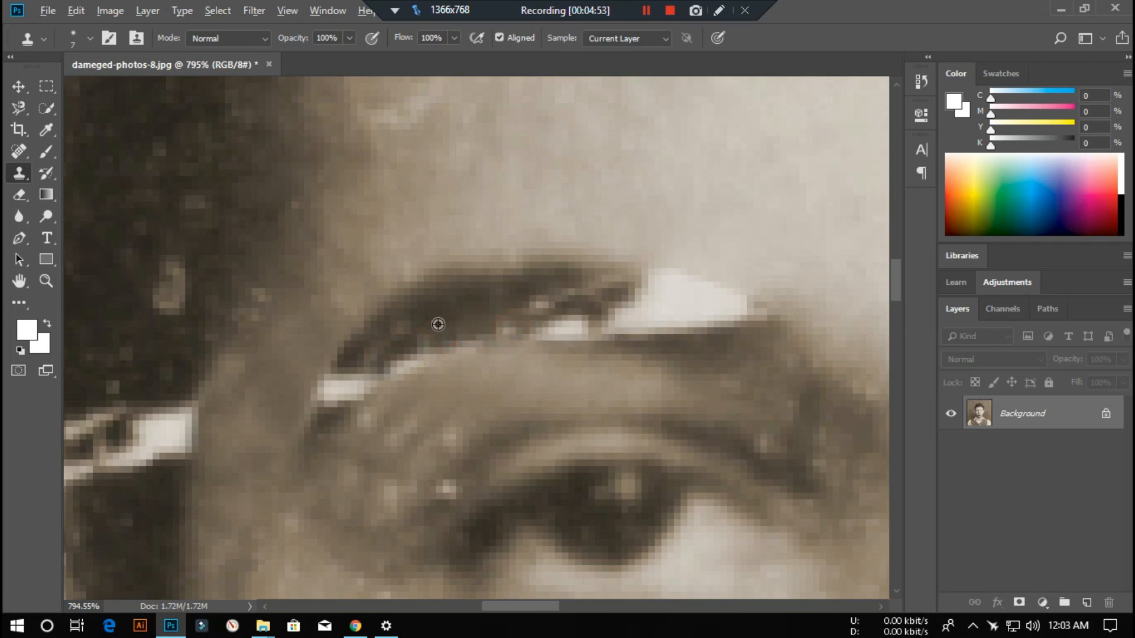
click(554, 315)
click(582, 307)
click(554, 316)
click(582, 320)
click(545, 307)
- Clone eyebrow hair over the white torn patch at the inner end of the left eyebrow
mouse_move(644, 324)
mouse_down()
mouse_move(518, 328)
mouse_move(588, 357)
mouse_move(549, 333)
mouse_move(469, 312)
mouse_up()
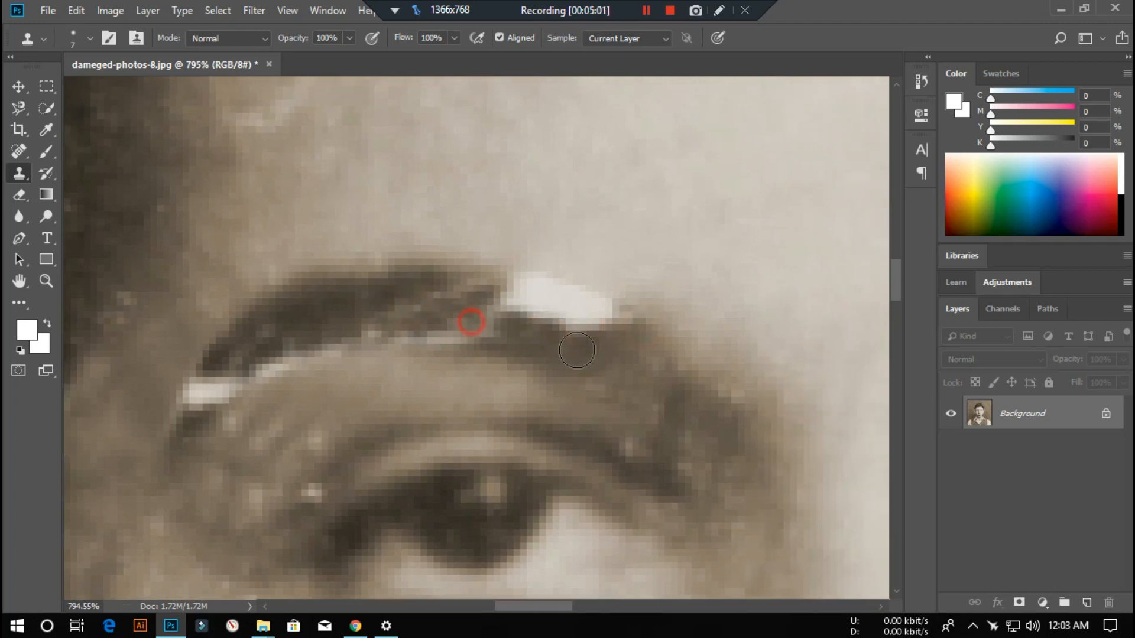
drag(590, 341, 512, 302)
mouse_move(631, 373)
mouse_down()
mouse_move(633, 347)
mouse_move(602, 322)
mouse_move(511, 292)
mouse_up()
mouse_move(511, 335)
mouse_down()
mouse_move(403, 314)
mouse_move(351, 329)
mouse_move(380, 329)
mouse_up()
alt+click(510, 331)
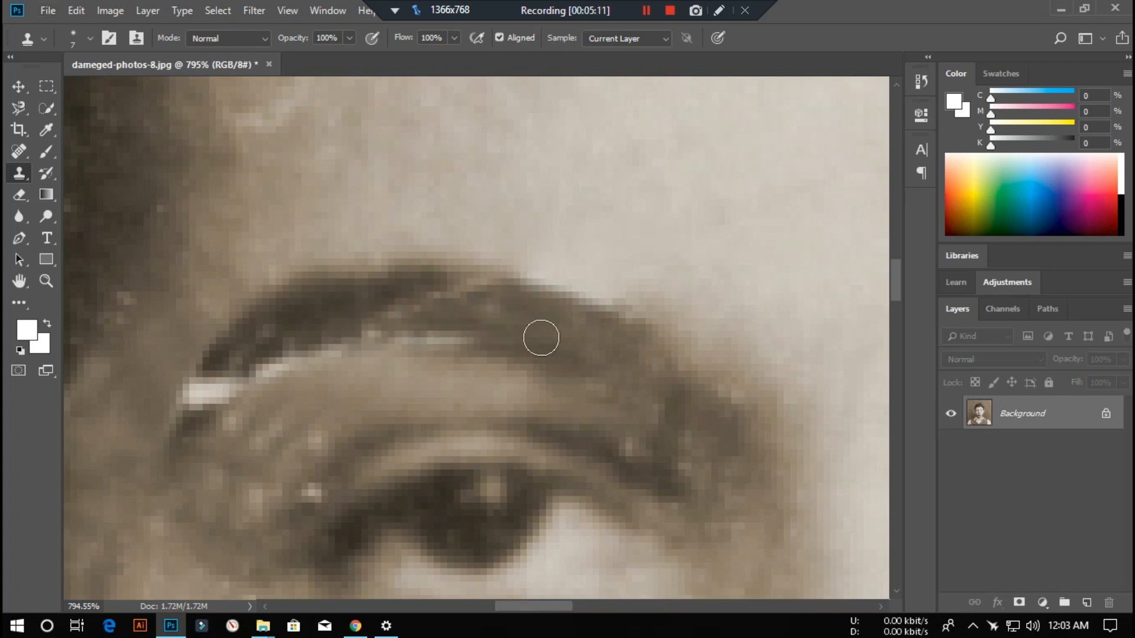
- Clone over the remaining white crack along the lower edge and outer end of the left eyebrow
drag(445, 331, 349, 324)
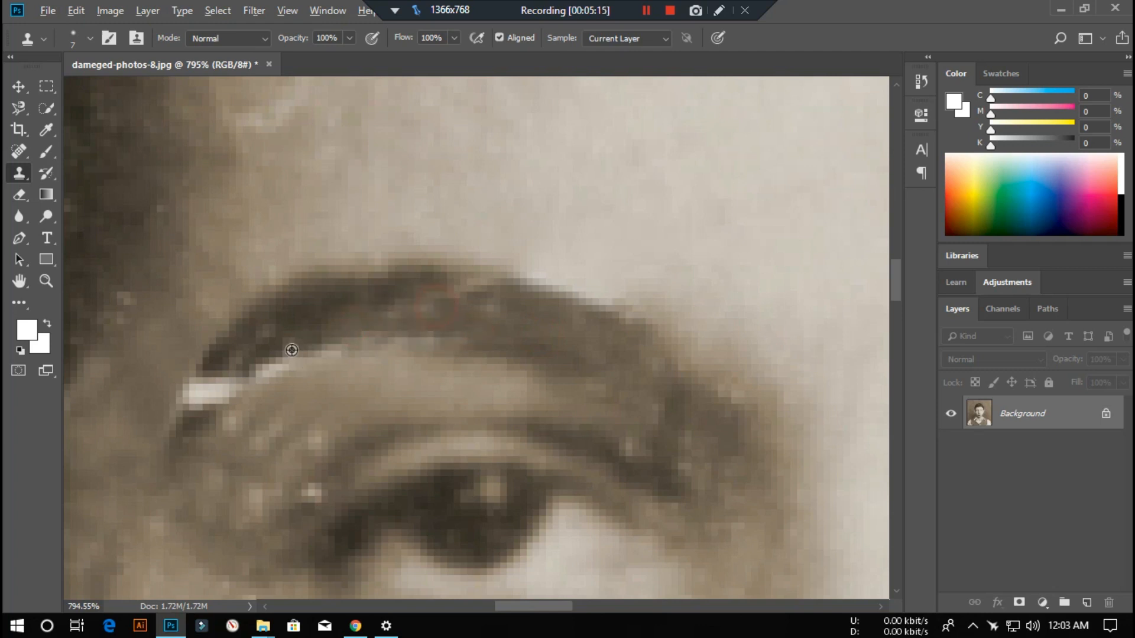
mouse_move(263, 360)
mouse_down()
mouse_move(197, 382)
mouse_move(194, 395)
mouse_move(240, 375)
mouse_up()
scroll(534, 377, down, 4)
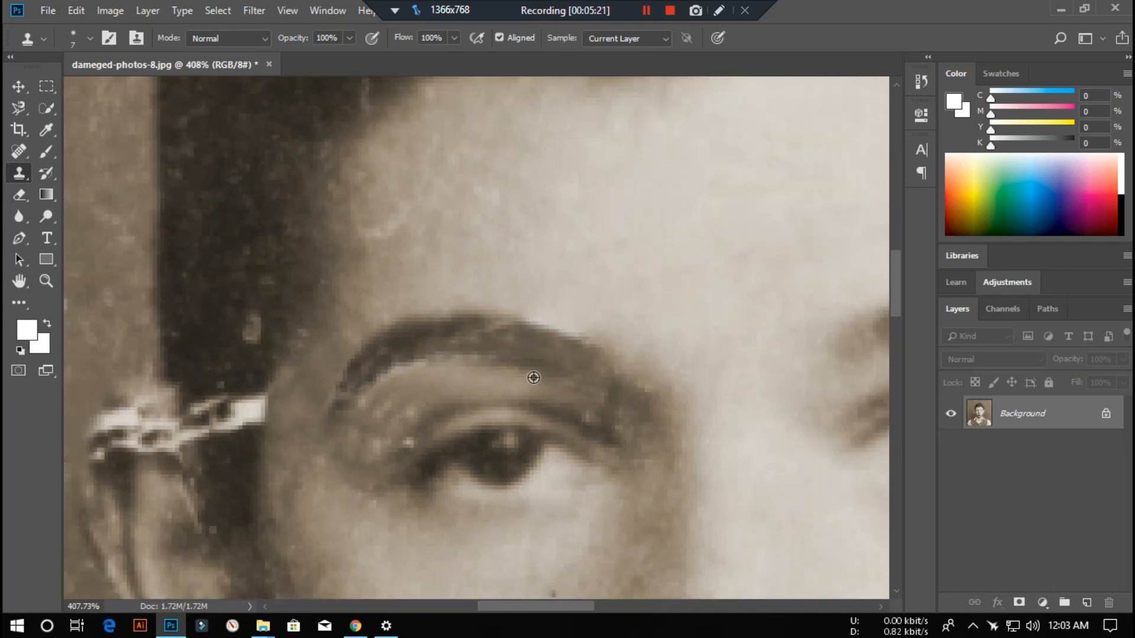
scroll(533, 377, down, 5)
- Clone clean skin over the light specks between the left eyebrow's outer end and the outer corner of the eye
scroll(520, 438, up, 6)
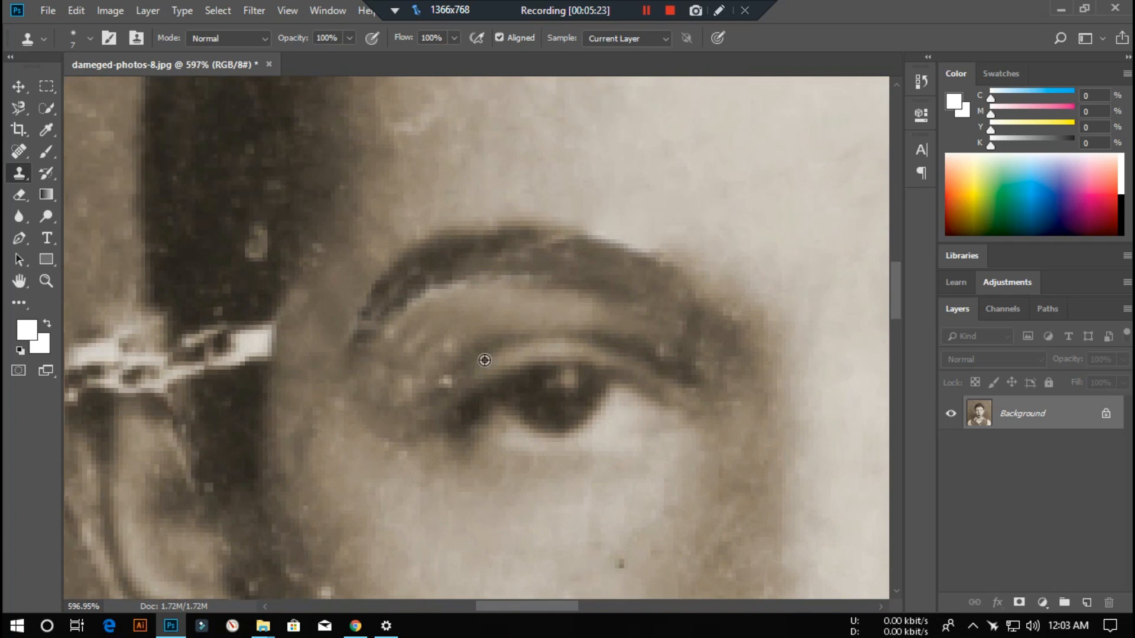
scroll(485, 360, up, 2)
mouse_move(464, 308)
mouse_down()
mouse_move(384, 374)
mouse_move(351, 426)
mouse_up()
alt+click(435, 319)
click(398, 372)
click(347, 398)
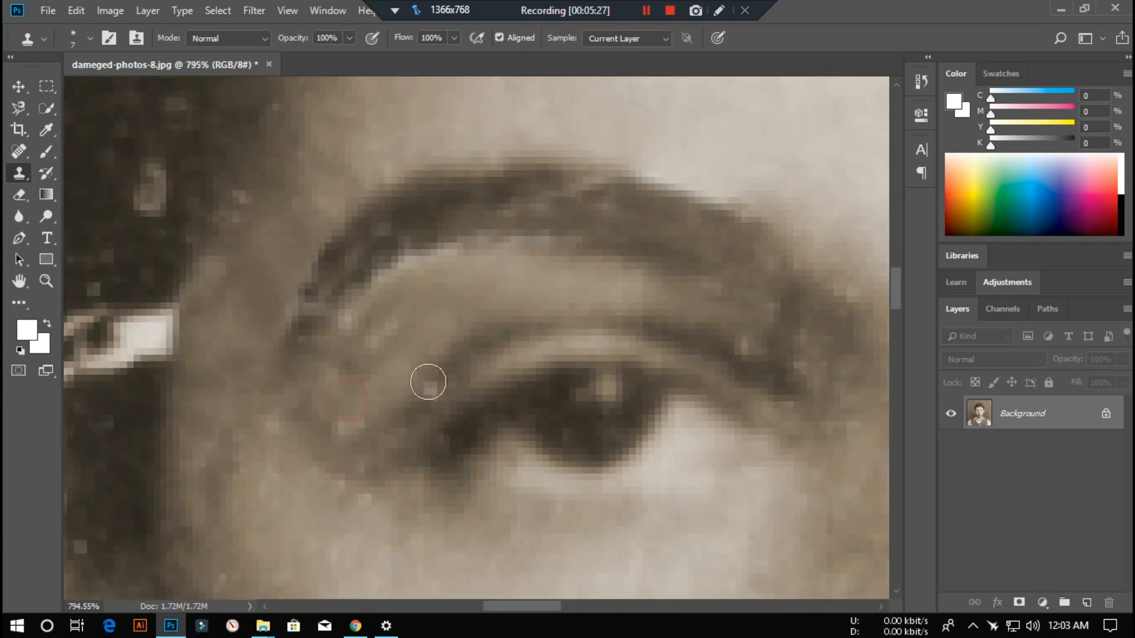
click(384, 333)
click(368, 344)
alt+click(421, 314)
click(356, 329)
alt+click(389, 359)
click(329, 447)
click(349, 425)
click(495, 353)
key(ctrl+z)
- Clone skin along the light lower edge of the left eyebrow and over the speck beside the upper eyelid crease
alt+click(413, 286)
click(444, 267)
click(433, 269)
click(405, 280)
click(385, 290)
click(448, 265)
click(418, 272)
click(445, 269)
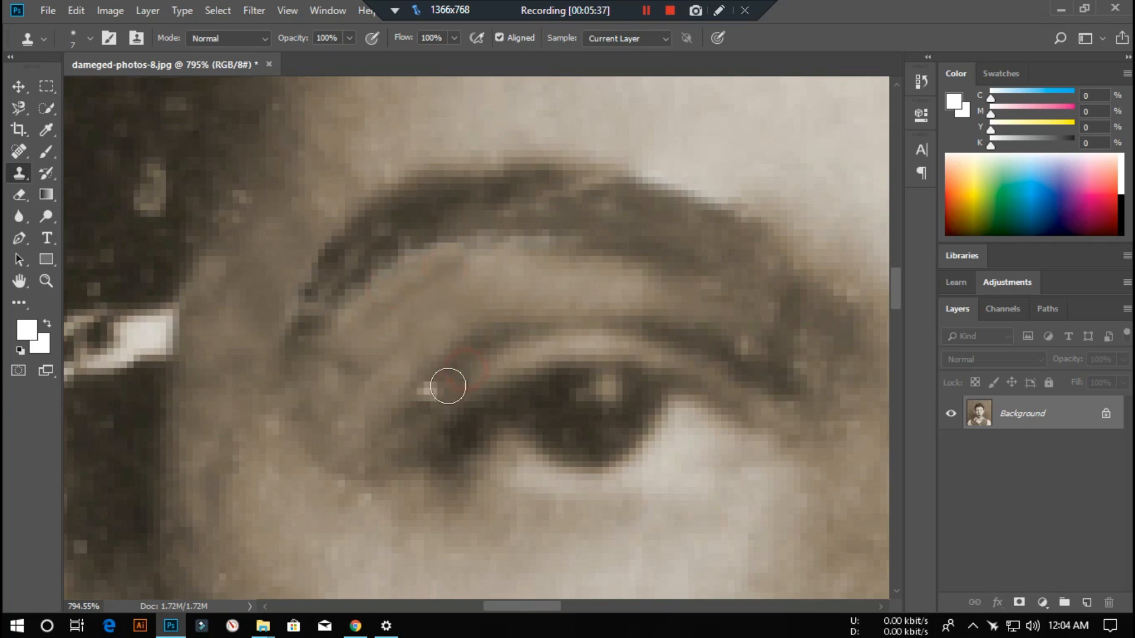
click(424, 392)
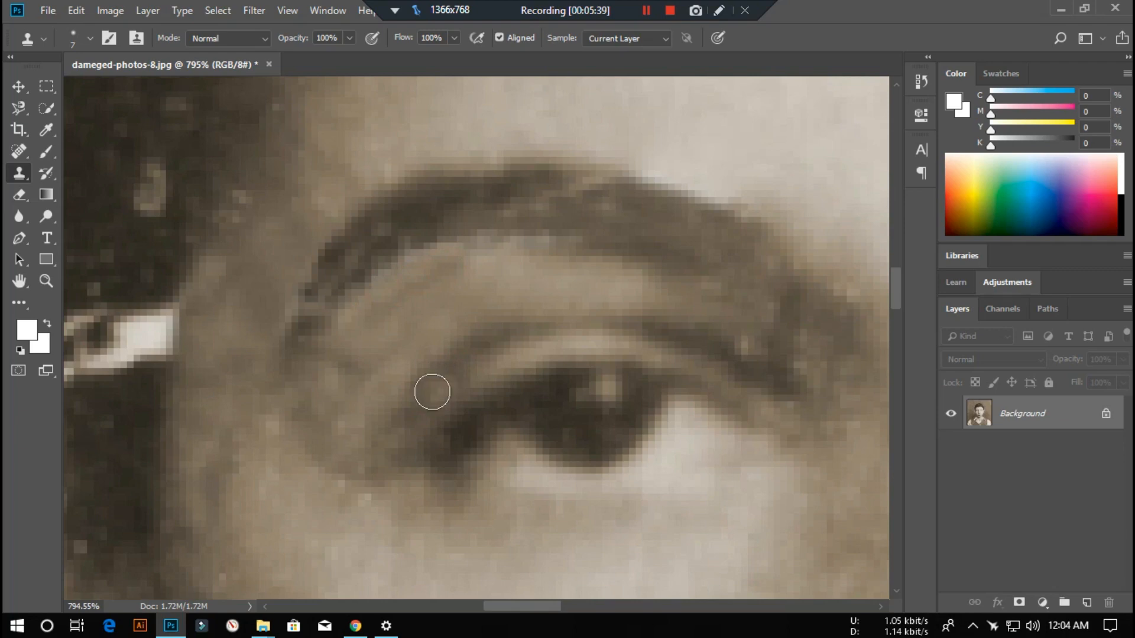
- Resample the eyelid skin and touch up the light fringe just beneath the left eyebrow
alt+click(499, 266)
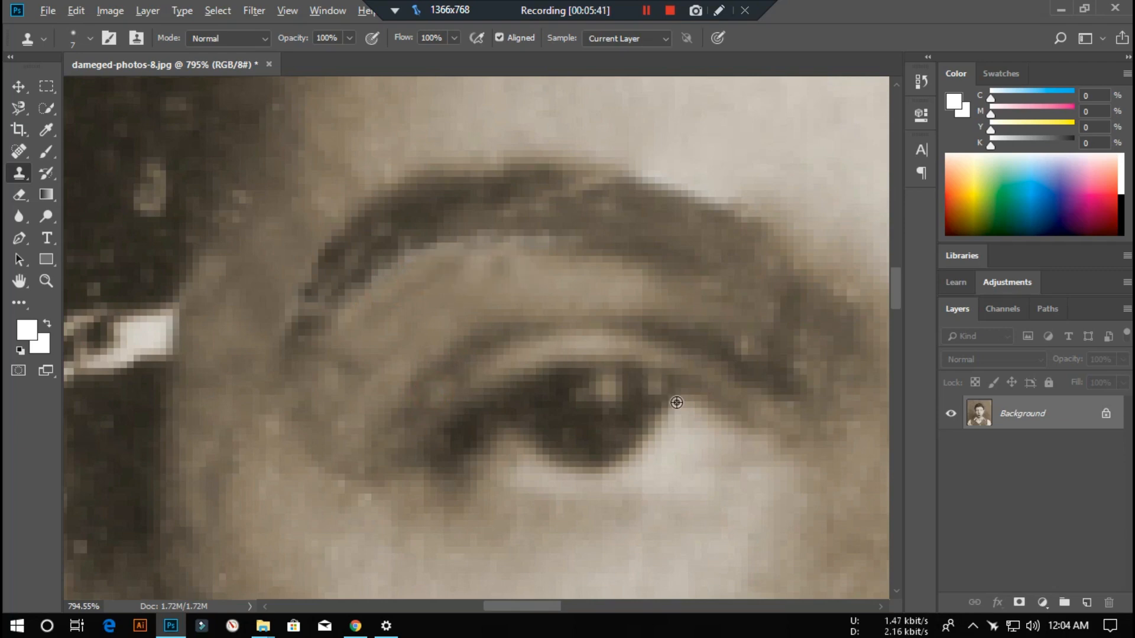
scroll(668, 399, down, 6)
scroll(755, 355, up, 6)
scroll(645, 354, up, 3)
mouse_move(428, 251)
mouse_down()
mouse_move(532, 284)
mouse_move(457, 255)
mouse_up()
- Examine the repaired eyebrow and forehead and check the rest of the face for remaining damage
scroll(719, 365, down, 8)
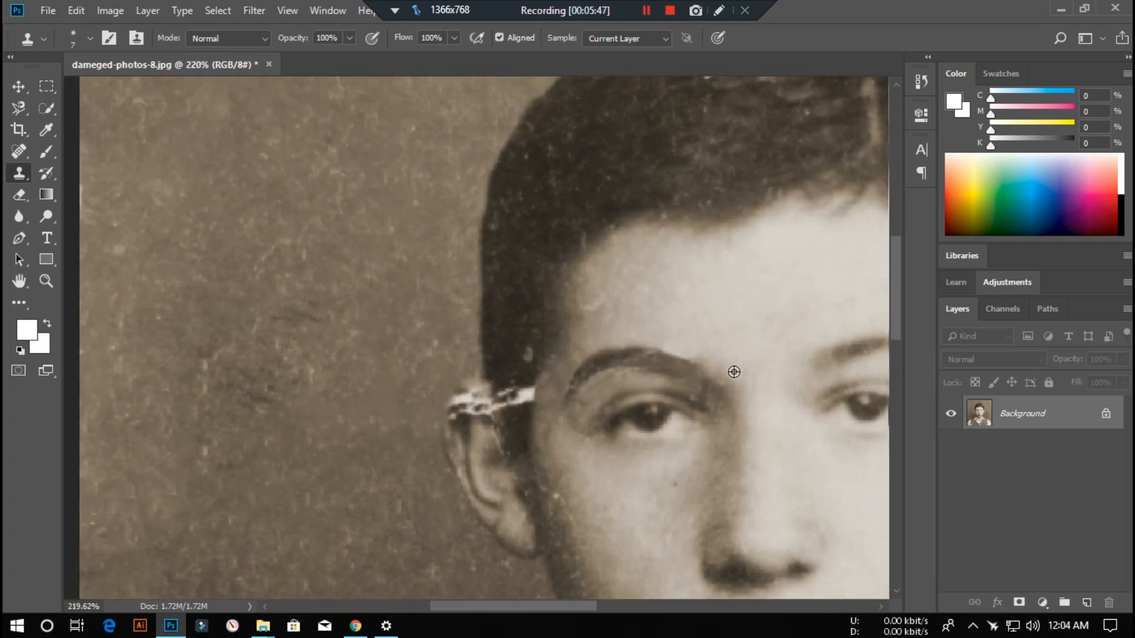
scroll(767, 390, up, 1)
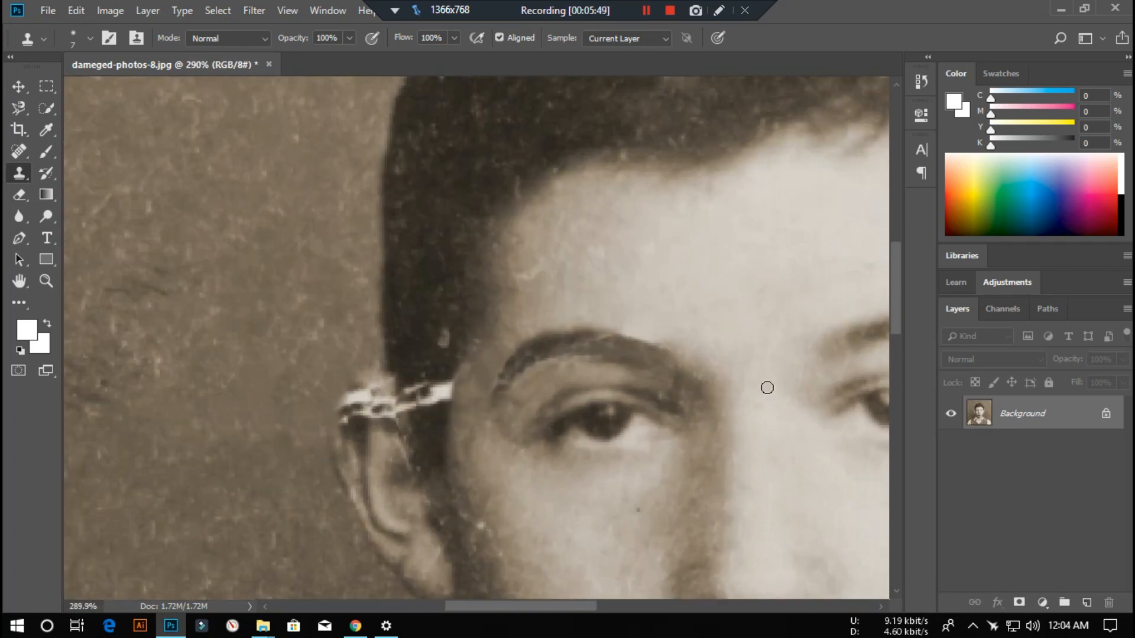
scroll(774, 372, down, 4)
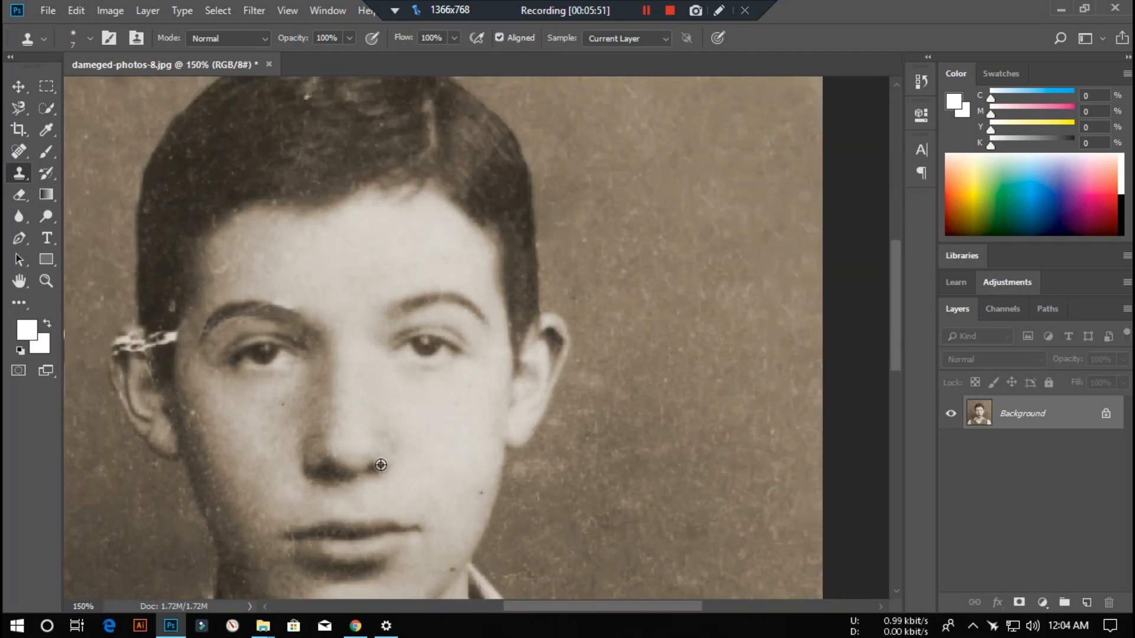
scroll(408, 547, up, 2)
scroll(667, 327, down, 4)
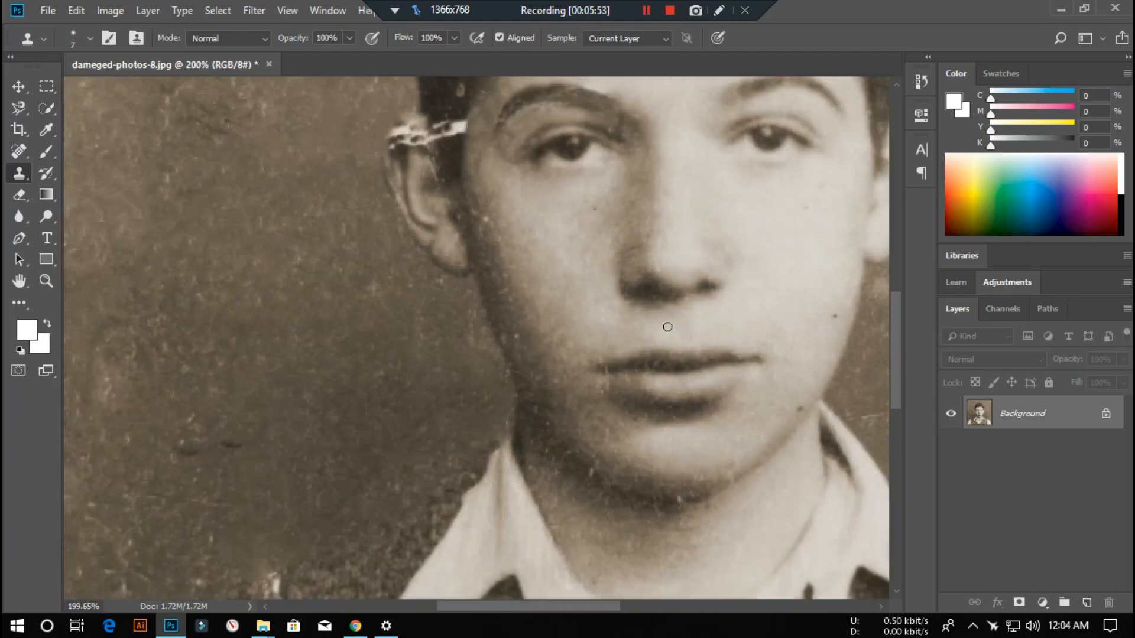
scroll(667, 327, down, 1)
scroll(626, 347, up, 6)
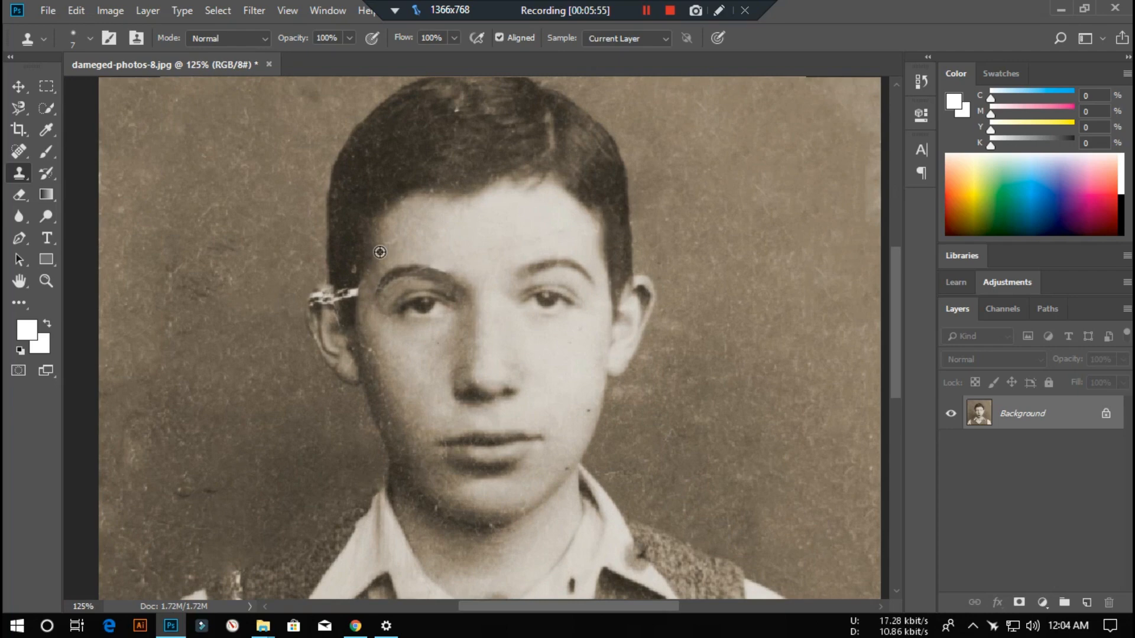
- Examine the left temple, the hair and the hairline up close for remaining cracks and specks
scroll(337, 221, up, 2)
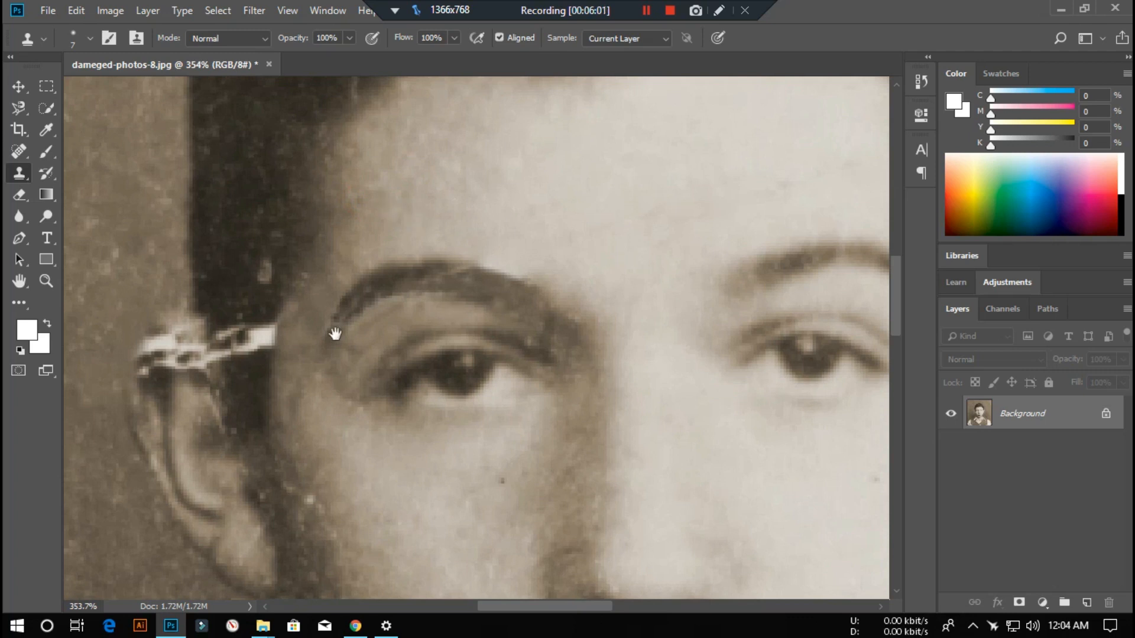
drag(336, 334, 397, 323)
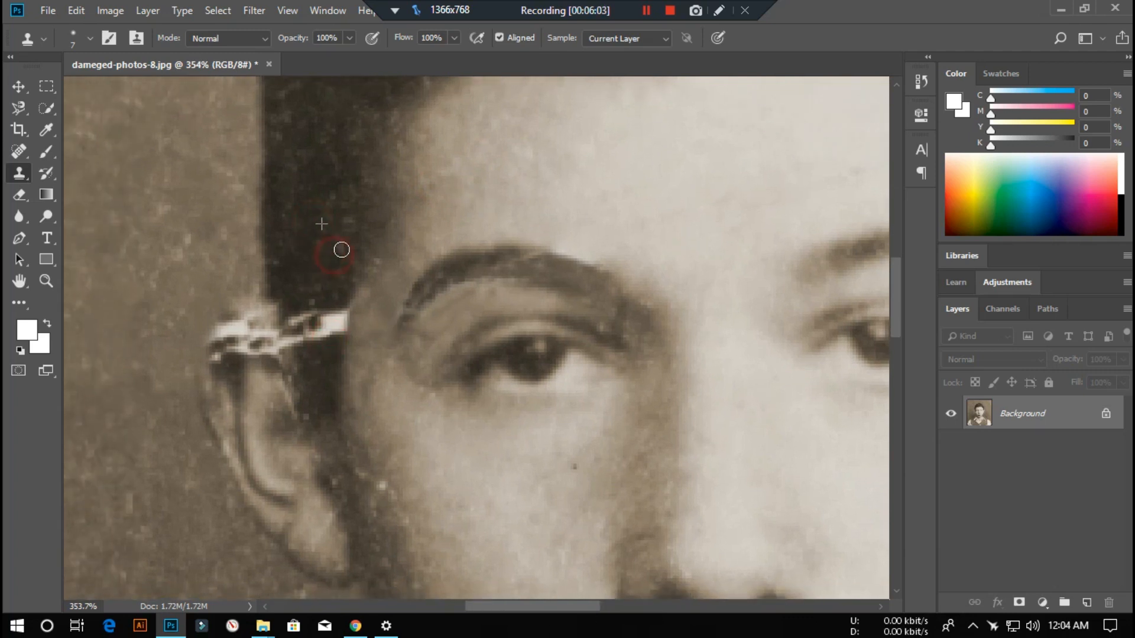
drag(435, 258, 317, 496)
drag(559, 228, 458, 383)
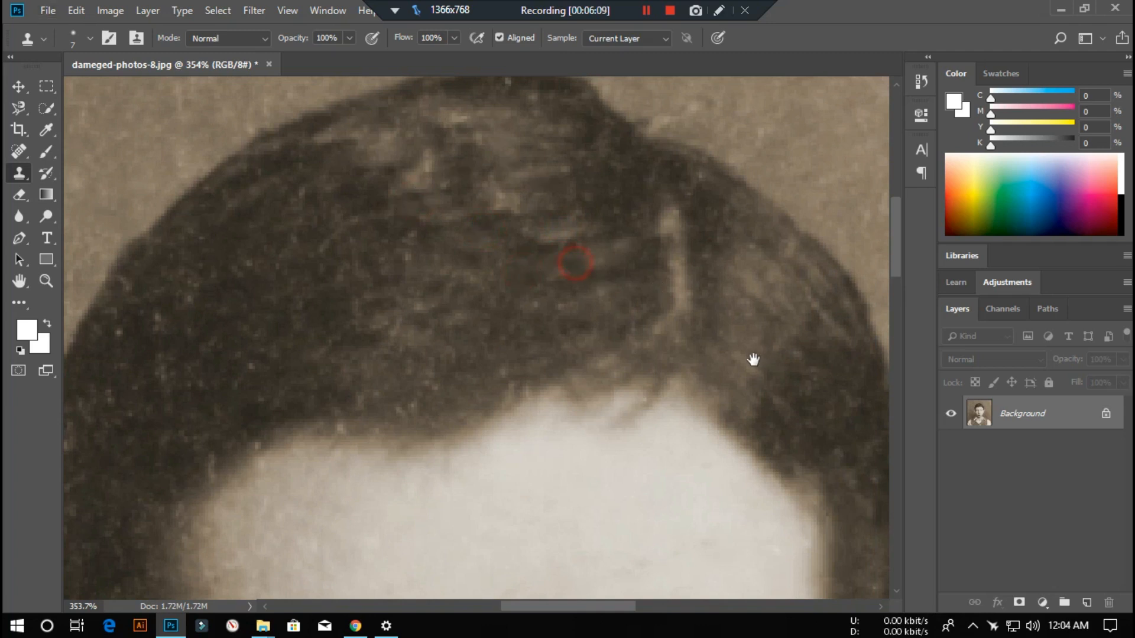
drag(762, 362, 551, 366)
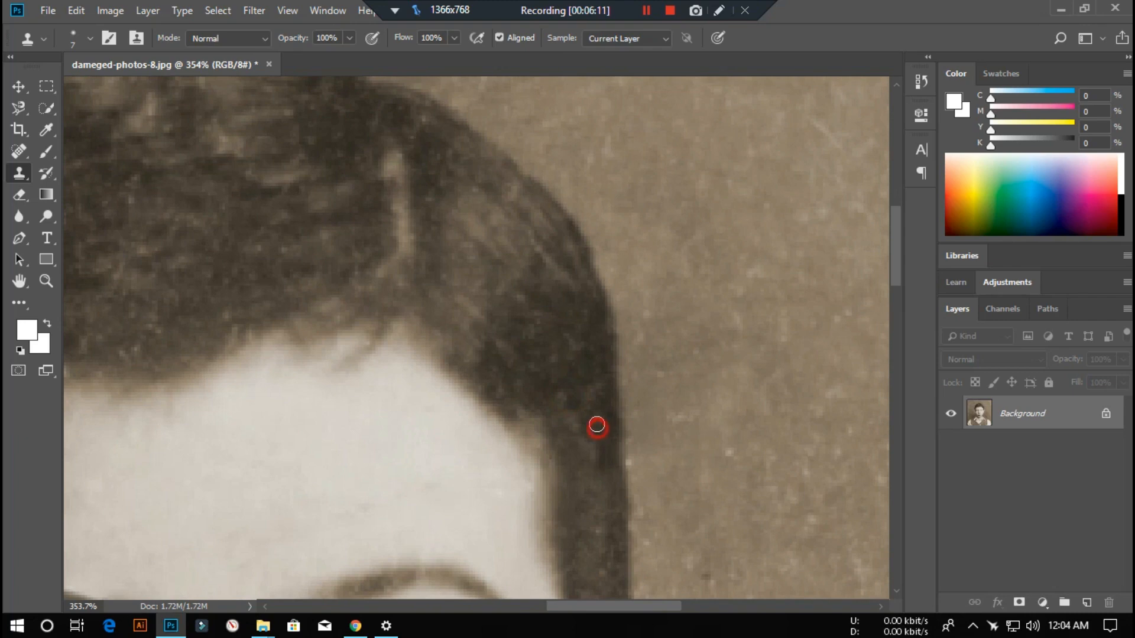
drag(390, 350, 751, 433)
scroll(367, 398, down, 5)
drag(427, 417, 600, 268)
drag(337, 502, 418, 363)
- Clone dark hair over the white crack across the left sideburn and rebuild the hair's outer edge above the ear
scroll(428, 338, up, 2)
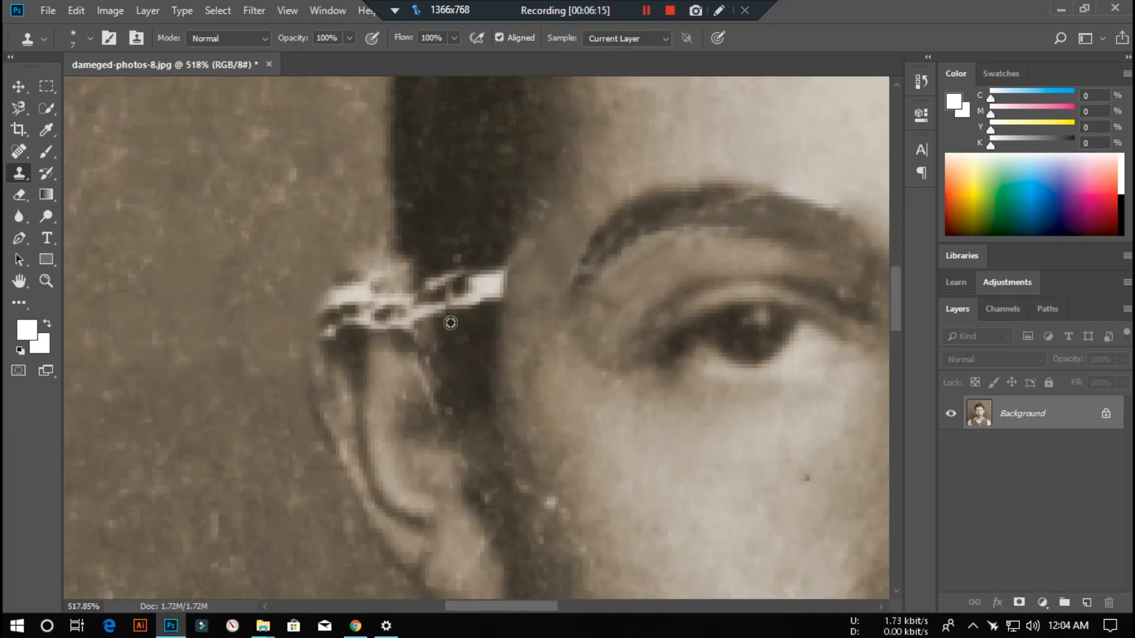
scroll(454, 339, up, 1)
mouse_move(431, 311)
mouse_down()
mouse_move(415, 233)
mouse_move(463, 291)
mouse_move(477, 239)
mouse_move(485, 279)
mouse_move(497, 281)
mouse_move(519, 222)
mouse_move(505, 292)
mouse_move(534, 222)
mouse_move(521, 298)
mouse_move(406, 181)
mouse_move(422, 276)
mouse_move(454, 247)
mouse_move(434, 276)
mouse_up()
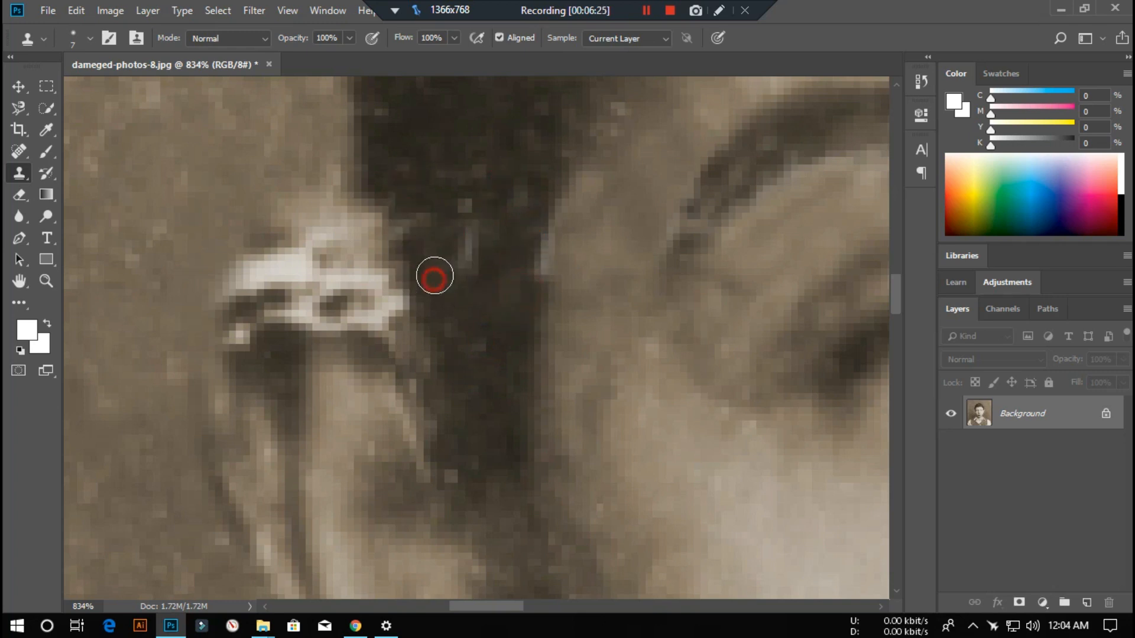
drag(469, 176, 454, 293)
drag(378, 190, 394, 314)
alt+click(448, 189)
mouse_move(372, 189)
mouse_down()
mouse_move(373, 261)
mouse_move(389, 318)
mouse_move(425, 342)
mouse_move(427, 411)
mouse_up()
mouse_move(418, 339)
mouse_down()
mouse_move(423, 418)
mouse_move(453, 458)
mouse_up()
mouse_move(368, 218)
mouse_down()
mouse_move(367, 254)
mouse_move(381, 378)
mouse_up()
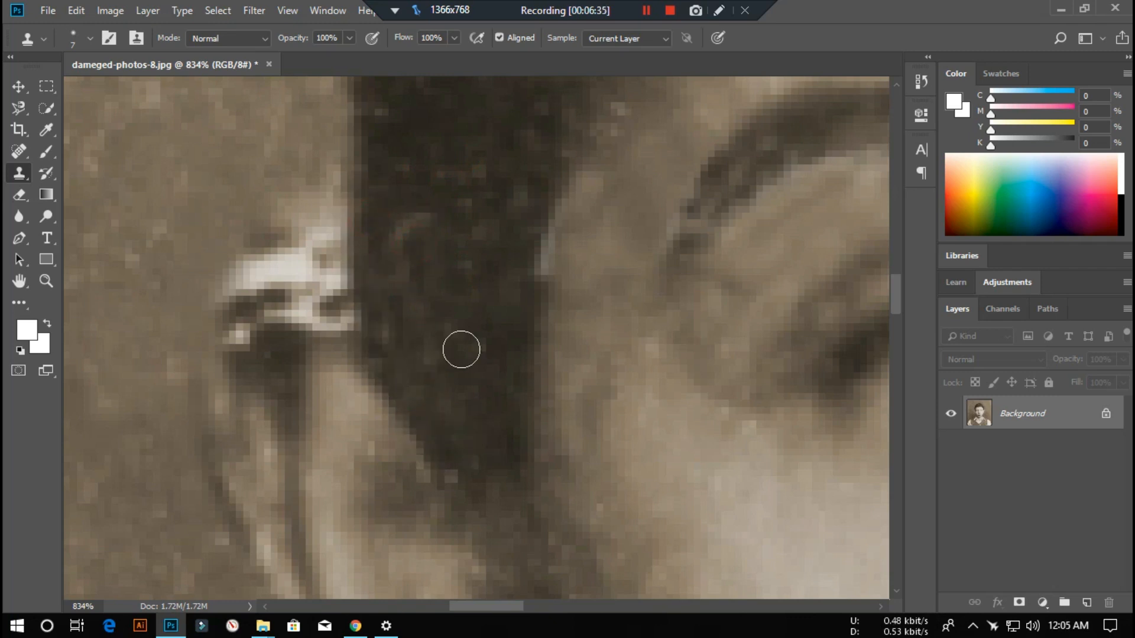
- Clone background over the light smear just above the left ear, beside the hair edge
drag(417, 255, 597, 287)
mouse_move(481, 233)
mouse_down()
mouse_move(499, 290)
mouse_move(495, 223)
mouse_move(493, 262)
mouse_up()
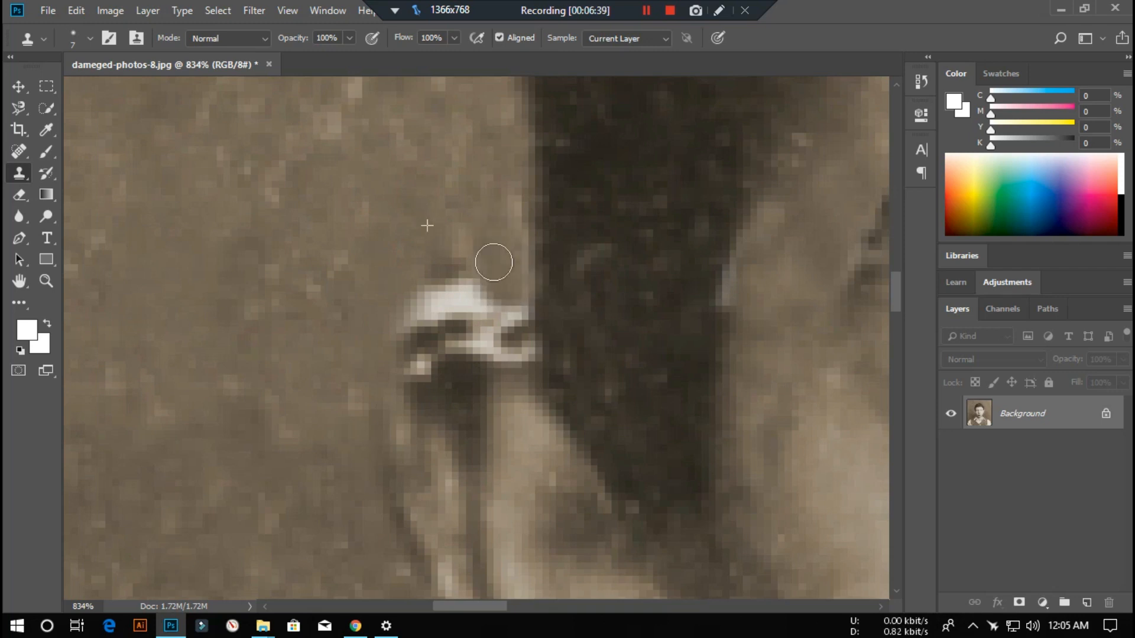
mouse_move(500, 202)
mouse_down()
mouse_move(505, 229)
mouse_move(414, 271)
mouse_up()
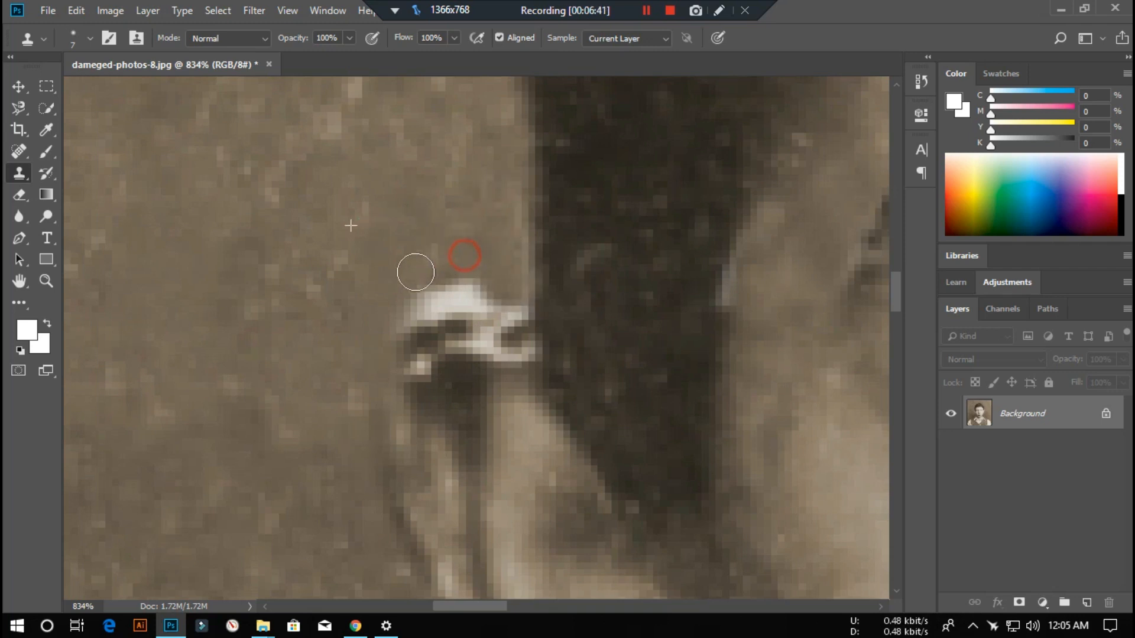
- Clone ear tones over the white crack across the top of the left ear
drag(684, 459, 608, 297)
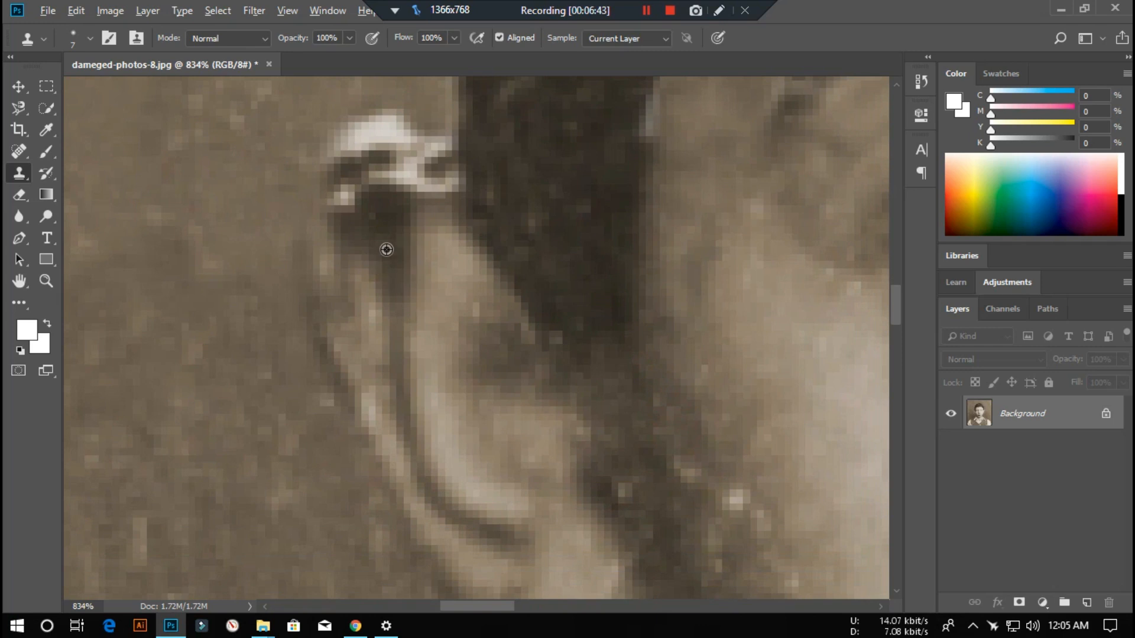
mouse_move(357, 193)
mouse_down()
mouse_move(391, 180)
mouse_move(384, 192)
mouse_move(388, 158)
mouse_move(437, 180)
mouse_move(386, 138)
mouse_move(332, 154)
mouse_move(324, 169)
mouse_move(449, 285)
mouse_move(363, 141)
mouse_move(400, 153)
mouse_up()
alt+click(465, 285)
click(340, 159)
drag(335, 177, 334, 188)
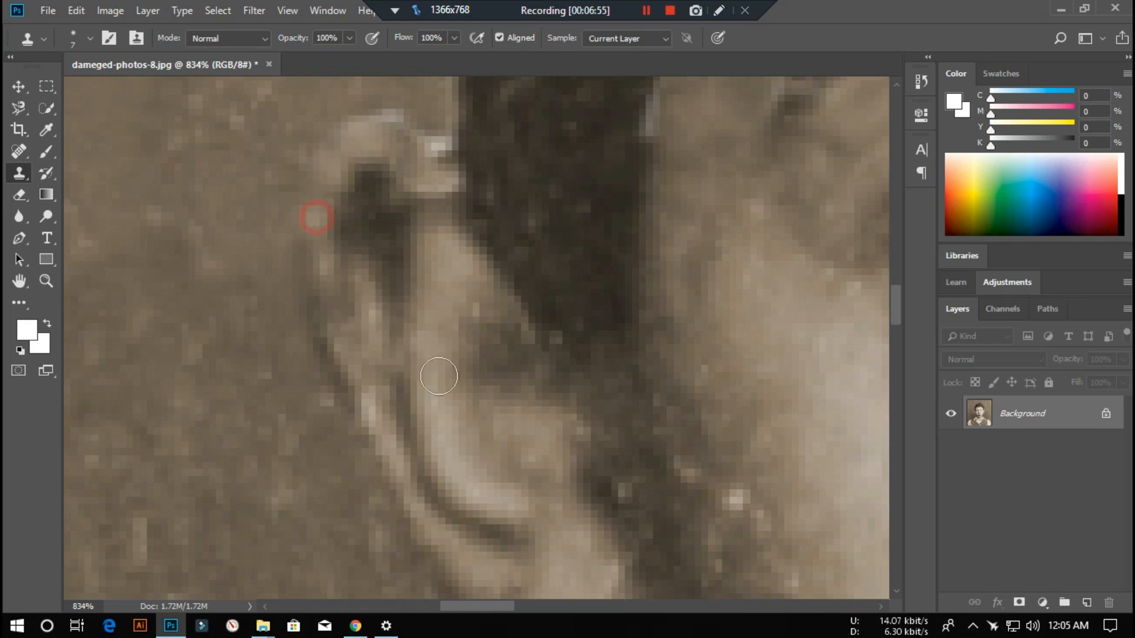
- Clone background over the light fringe around the outer top edge of the left ear
drag(302, 213, 260, 307)
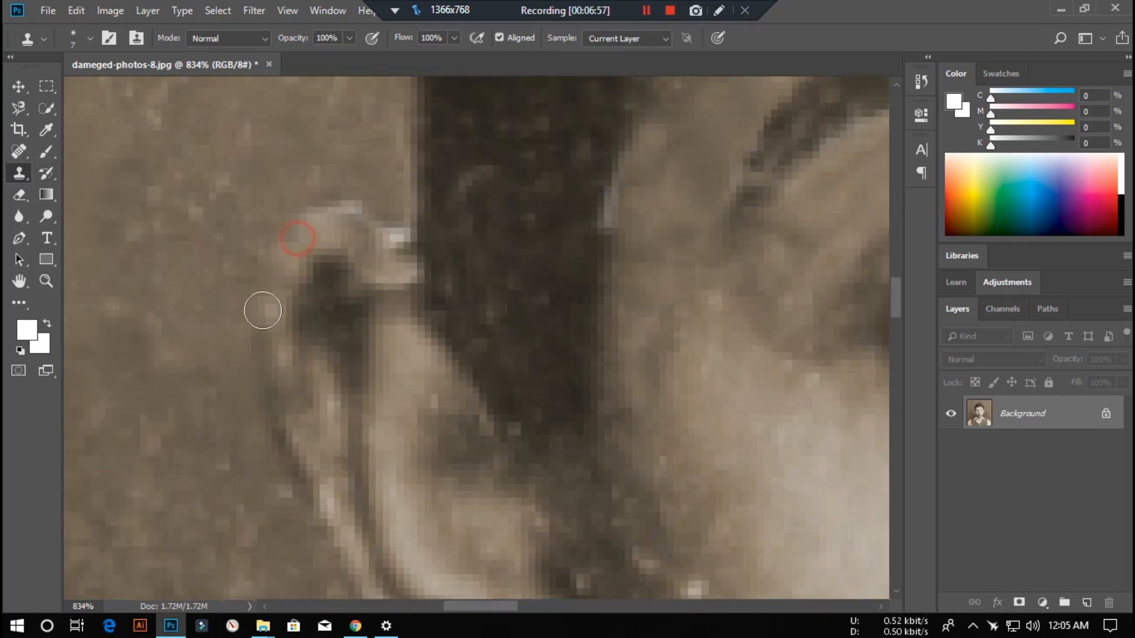
mouse_move(401, 229)
mouse_down()
mouse_move(356, 197)
mouse_move(313, 194)
mouse_move(271, 228)
mouse_up()
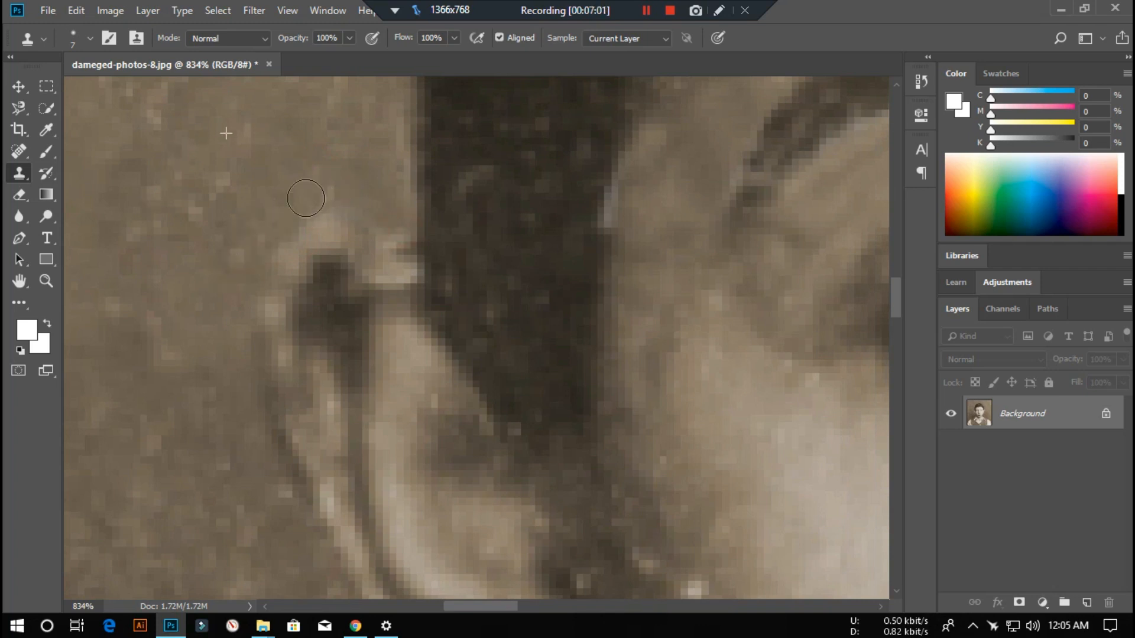
mouse_move(330, 204)
mouse_down()
mouse_move(239, 241)
mouse_move(212, 341)
mouse_move(223, 347)
mouse_move(249, 254)
mouse_move(231, 330)
mouse_up()
- Clone over the remaining light patch between the top of the left ear and the hair
scroll(527, 387, down, 14)
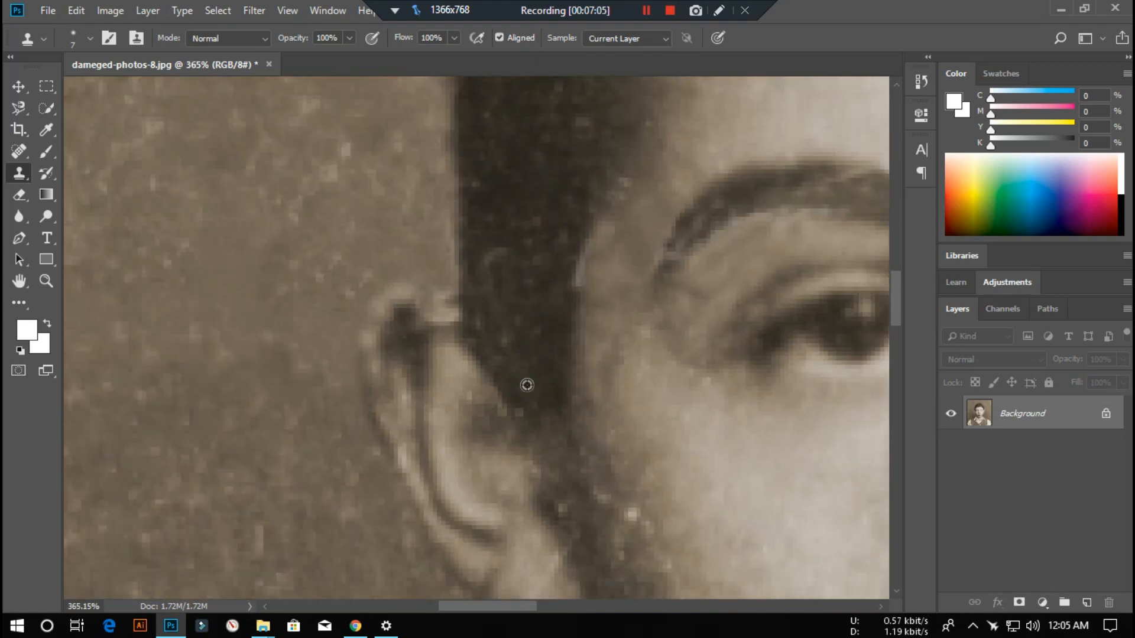
scroll(347, 400, up, 3)
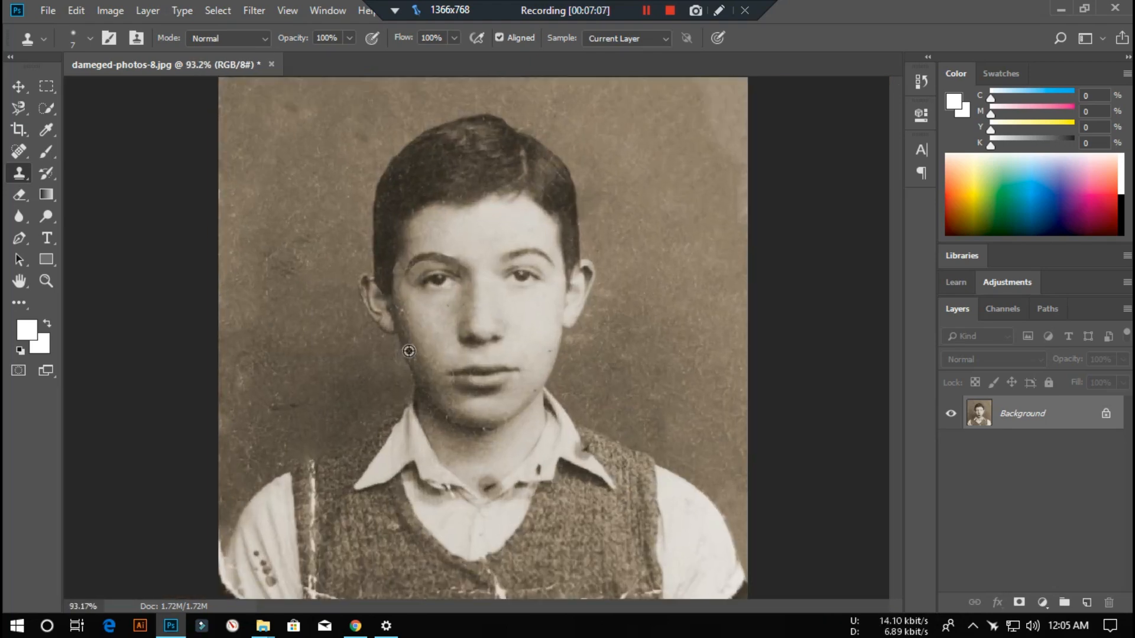
scroll(266, 183, up, 8)
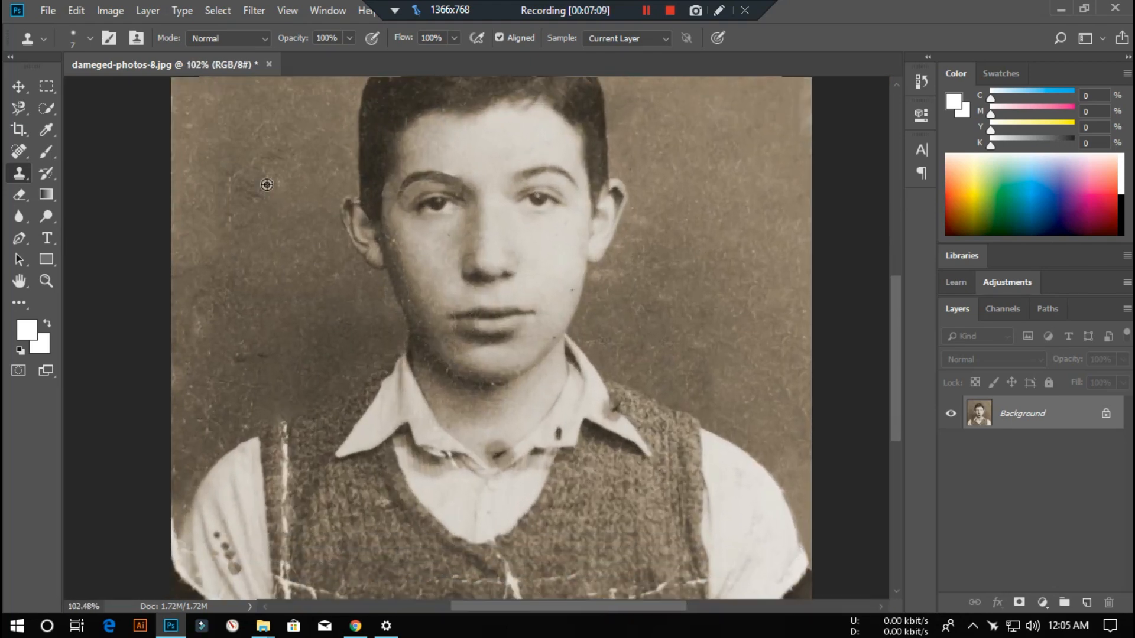
scroll(325, 273, up, 1)
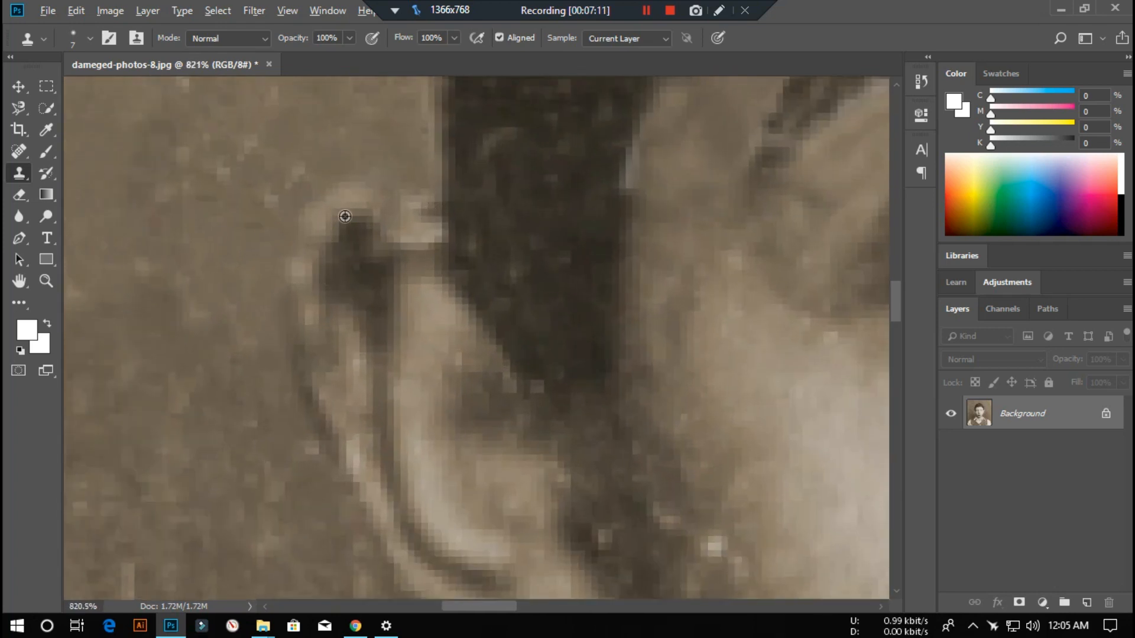
mouse_move(357, 211)
mouse_down()
mouse_move(403, 200)
mouse_move(429, 242)
mouse_up()
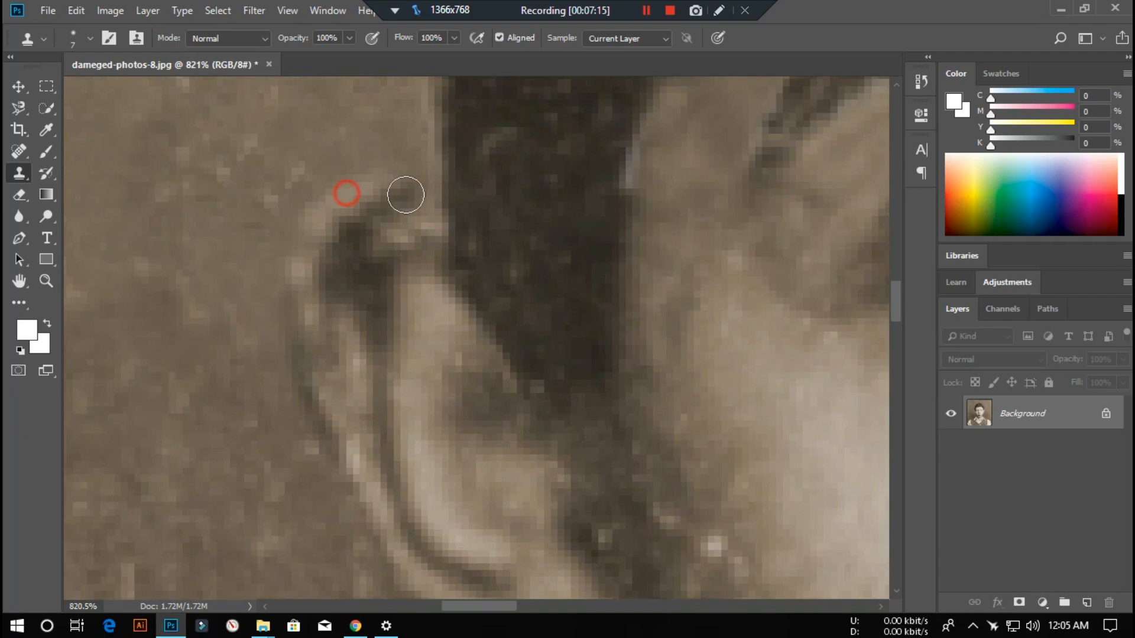
- Rebuild the upper part of the left ear by cloning its inner shadow and its light outer rim
scroll(277, 303, down, 10)
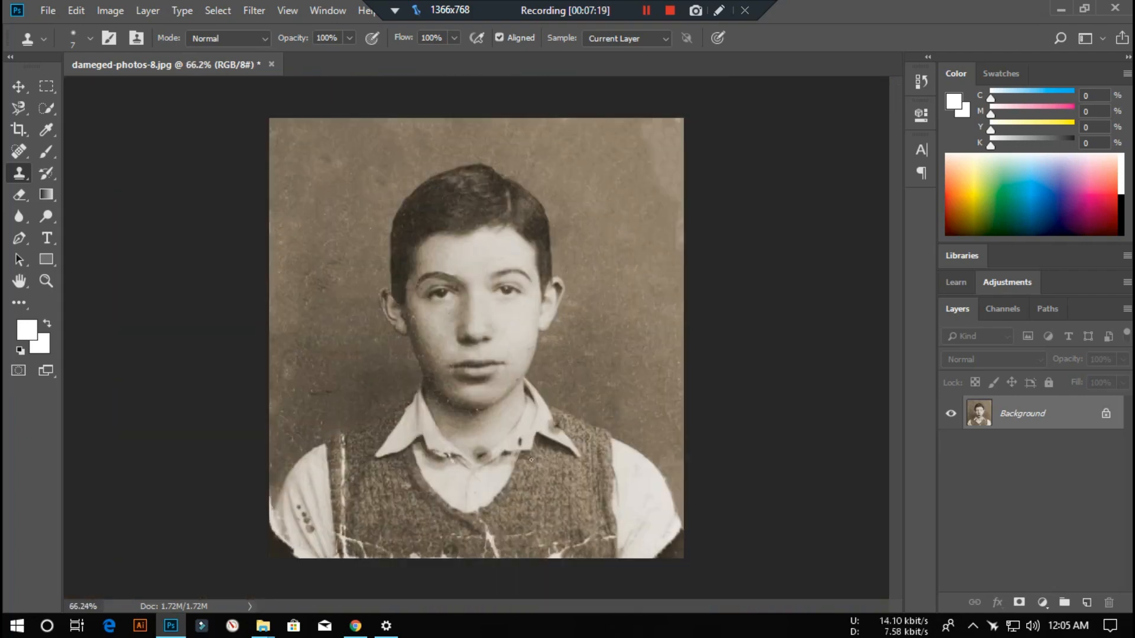
scroll(590, 465, up, 5)
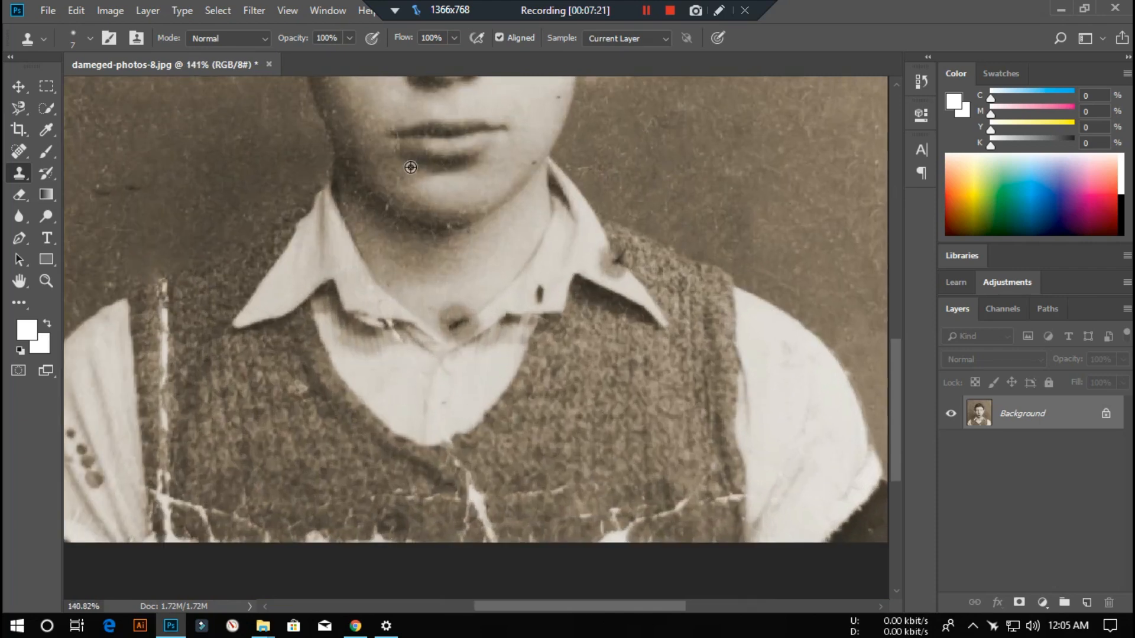
scroll(410, 168, down, 5)
scroll(392, 249, up, 5)
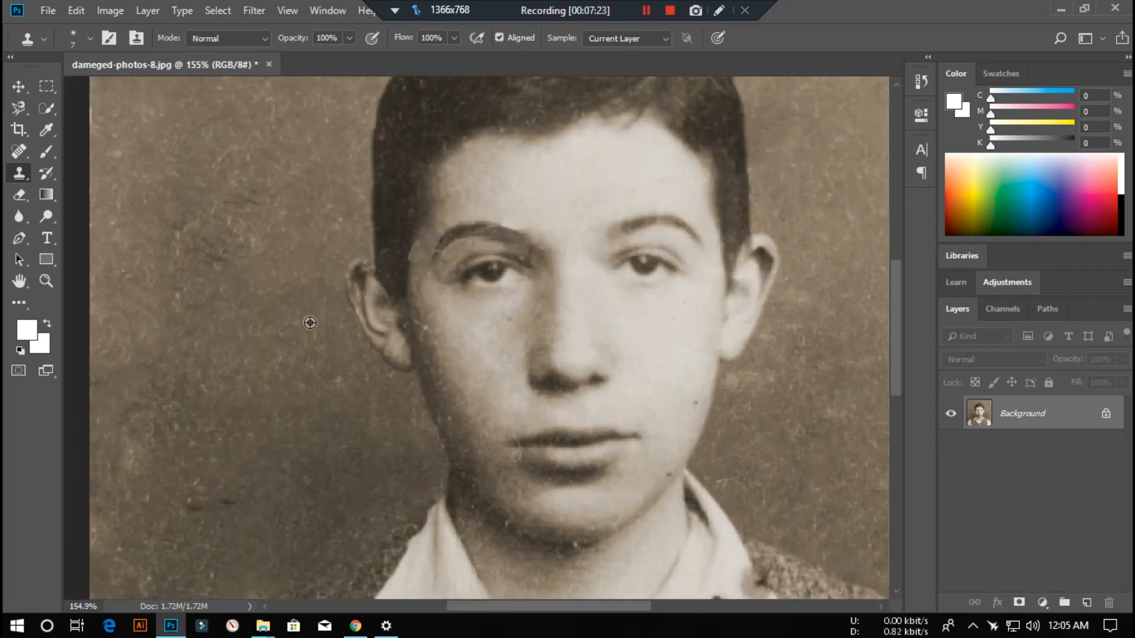
scroll(310, 323, up, 8)
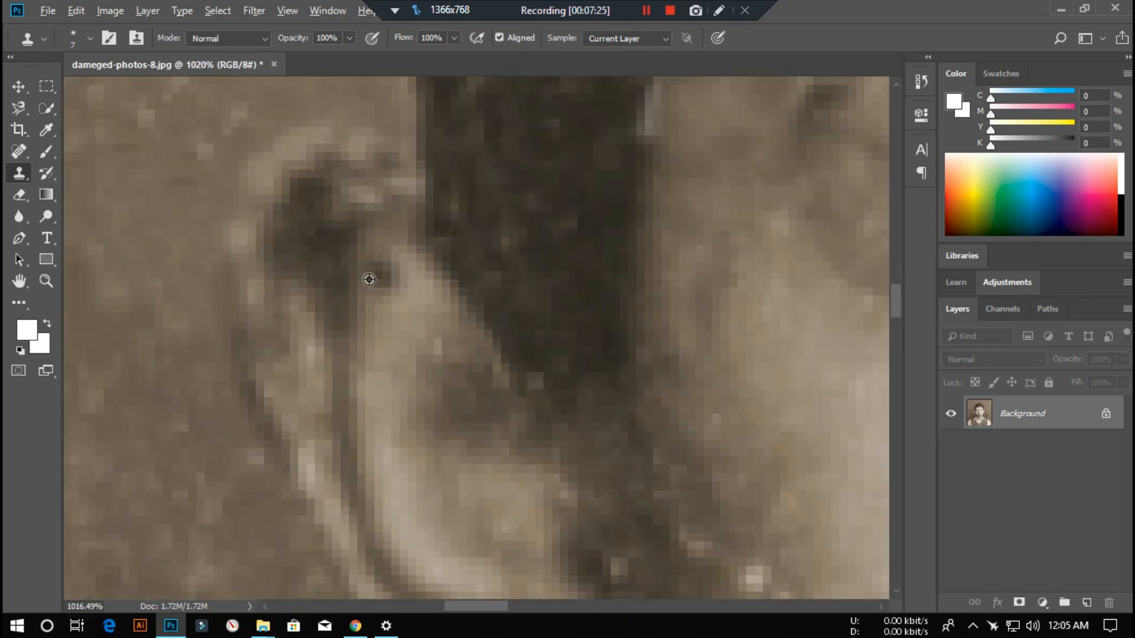
drag(369, 279, 376, 298)
alt+click(309, 233)
mouse_move(338, 206)
mouse_down()
mouse_move(358, 202)
mouse_move(307, 257)
mouse_move(283, 214)
mouse_move(236, 250)
mouse_move(266, 373)
mouse_up()
alt+click(375, 326)
key(ctrl+z)
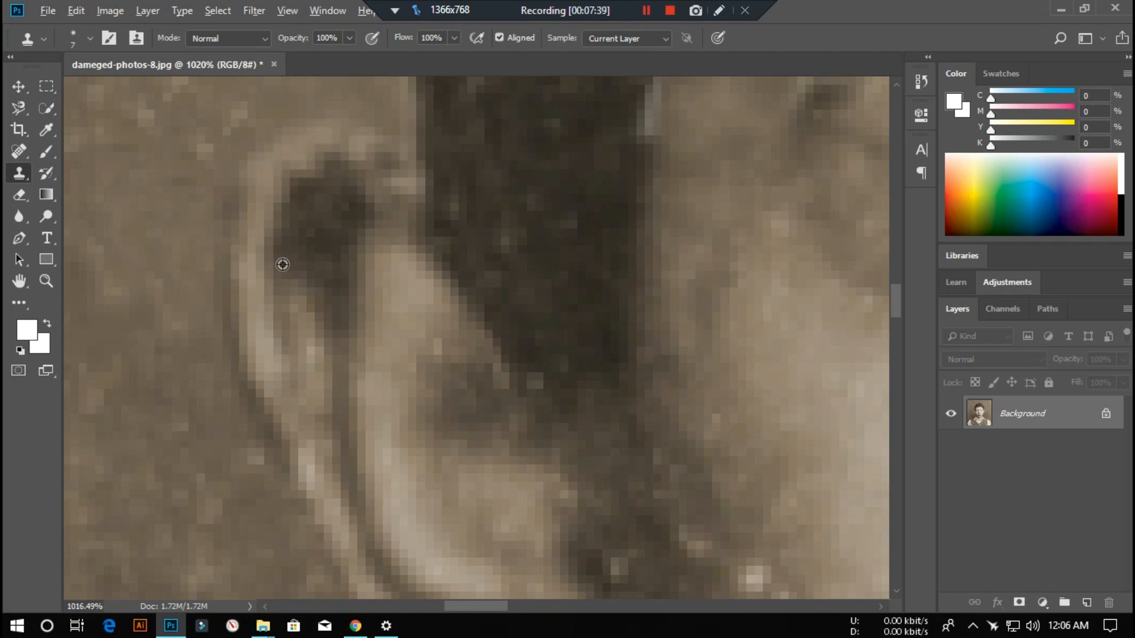
- Clone light ear skin along the left ear's top rim to join it to the hair edge
drag(336, 147, 347, 150)
click(403, 178)
key(ctrl+z)
alt+click(390, 275)
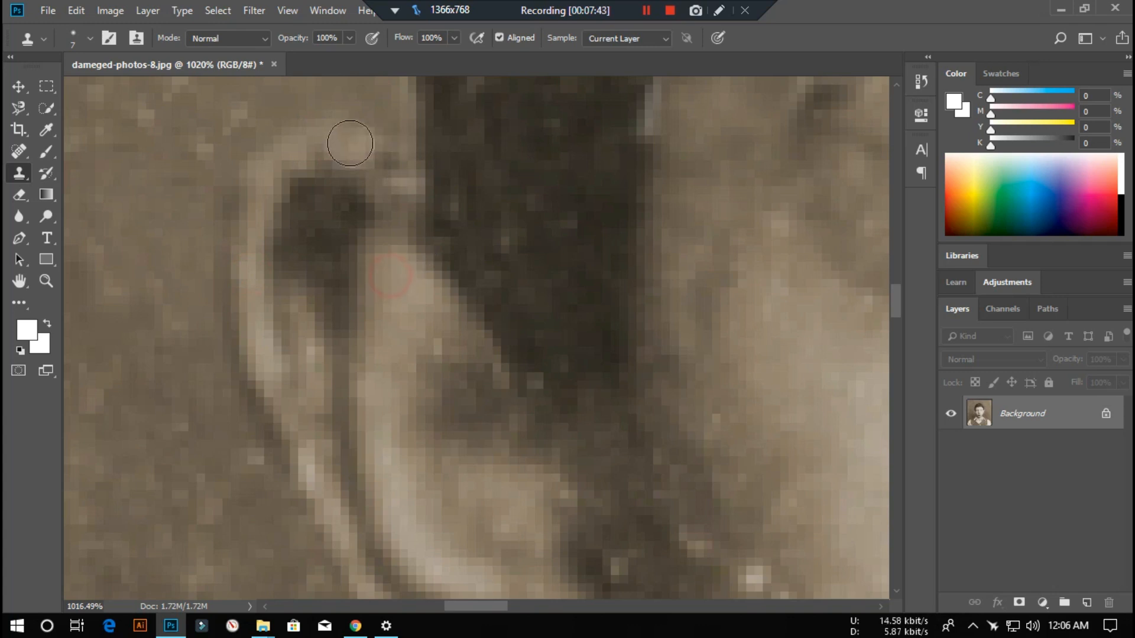
drag(338, 139, 388, 180)
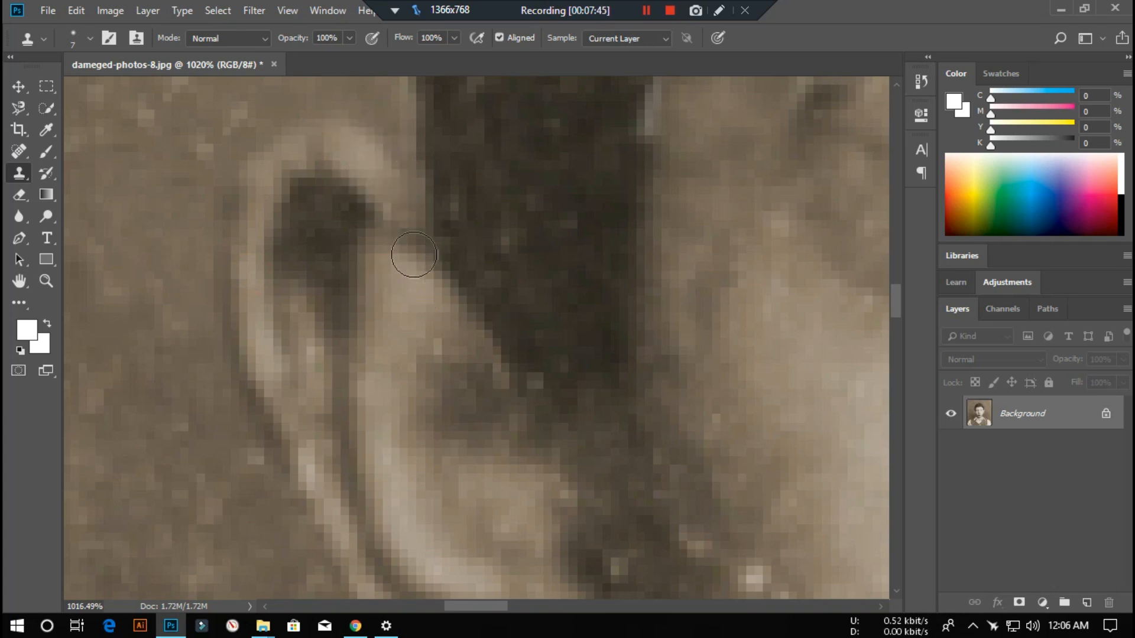
- Check the rebuilt left ear and touch up small spots around its top with cloned tones
scroll(476, 405, down, 3)
scroll(477, 405, down, 2)
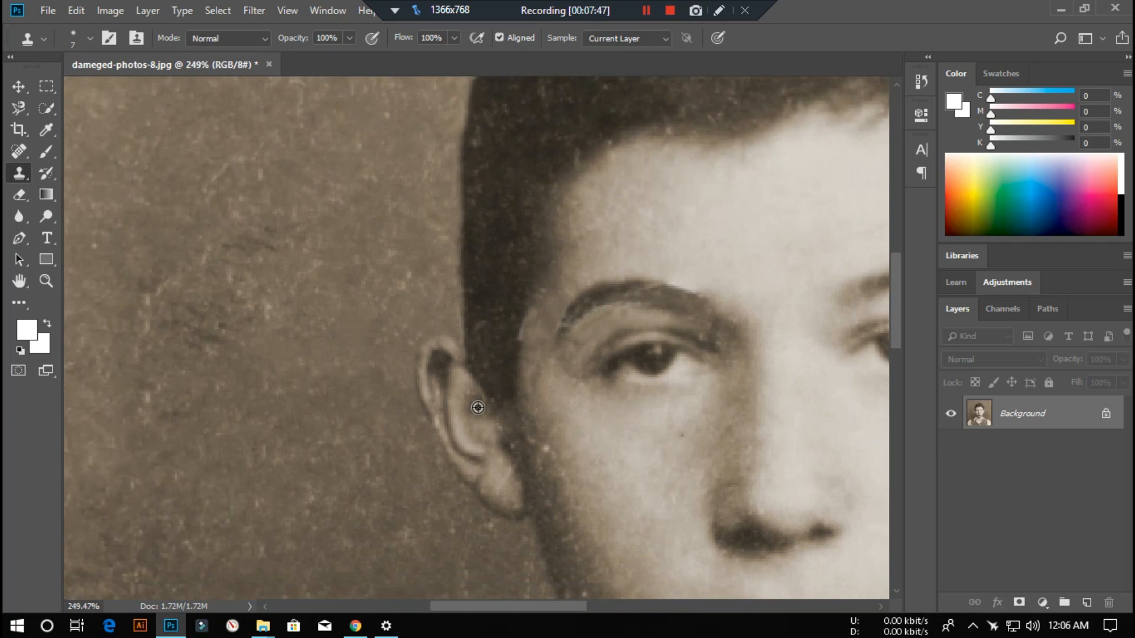
scroll(451, 406, up, 3)
scroll(418, 337, up, 3)
alt+click(495, 248)
click(433, 225)
click(485, 303)
- Examine the whole portrait, then the left ear, cheek and temple for remaining damage
scroll(737, 423, down, 10)
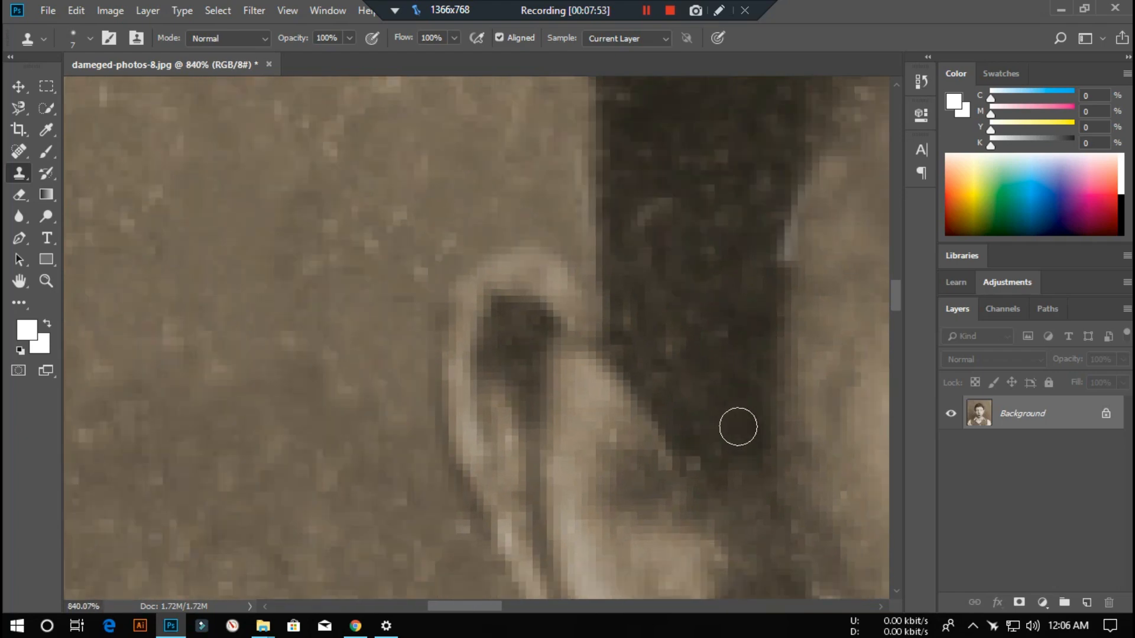
scroll(464, 456, down, 1)
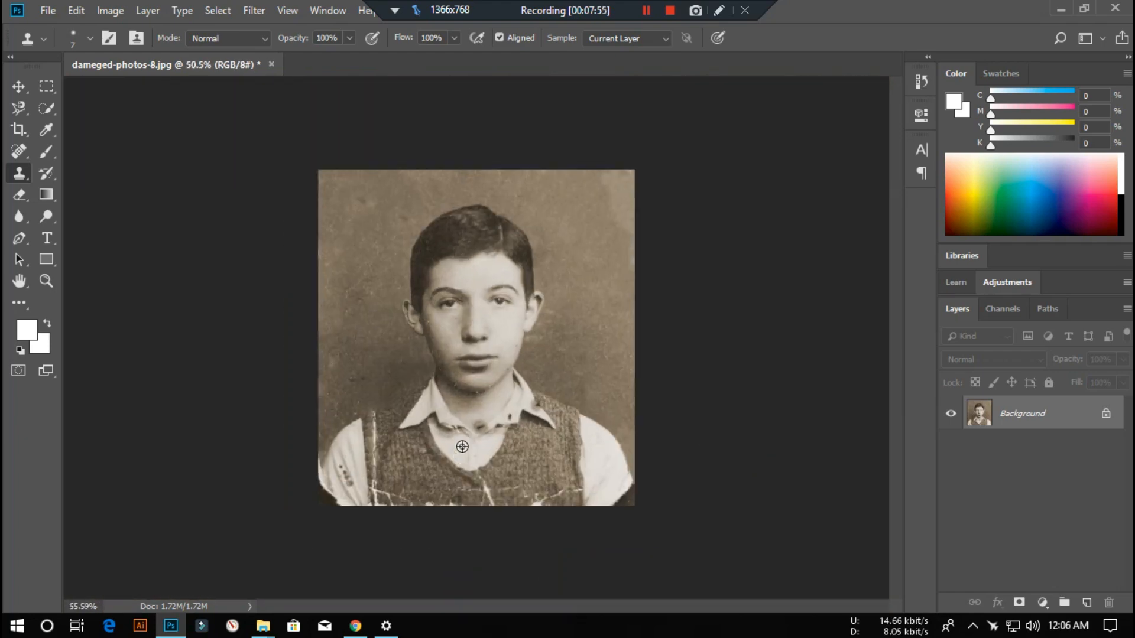
scroll(465, 458, up, 4)
scroll(464, 458, up, 5)
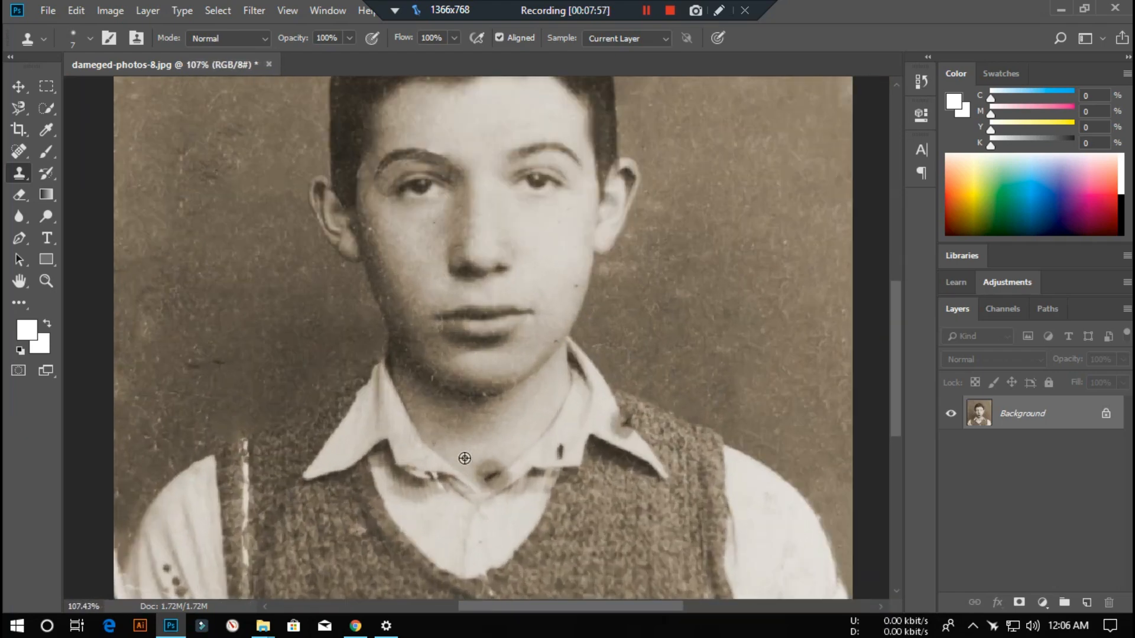
scroll(272, 149, up, 2)
scroll(272, 149, up, 5)
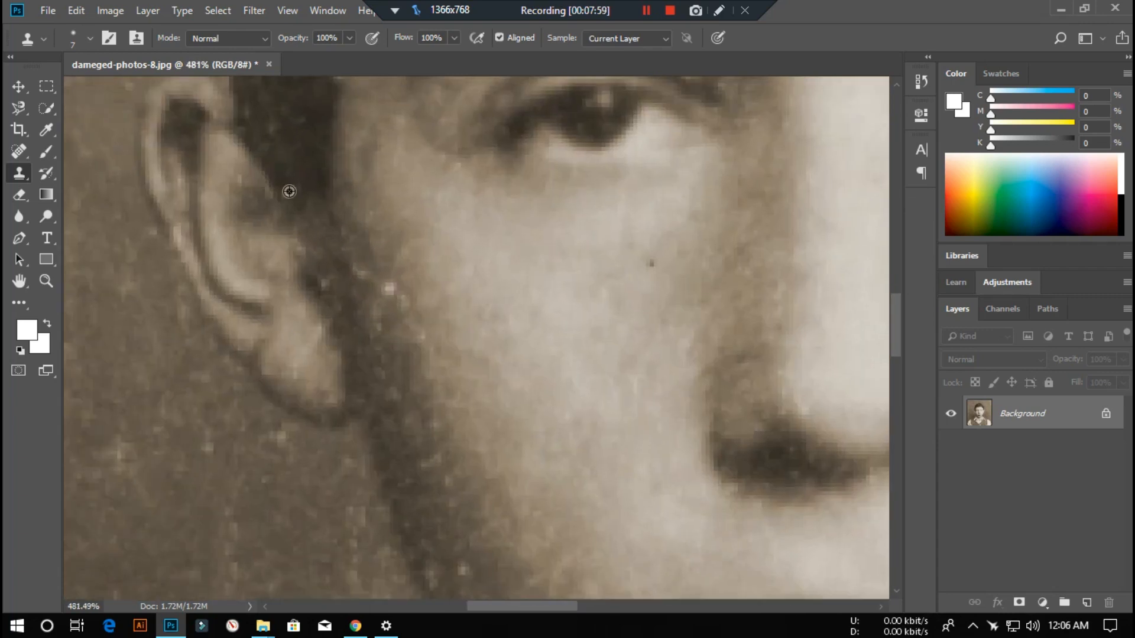
scroll(388, 201, up, 4)
scroll(407, 331, down, 1)
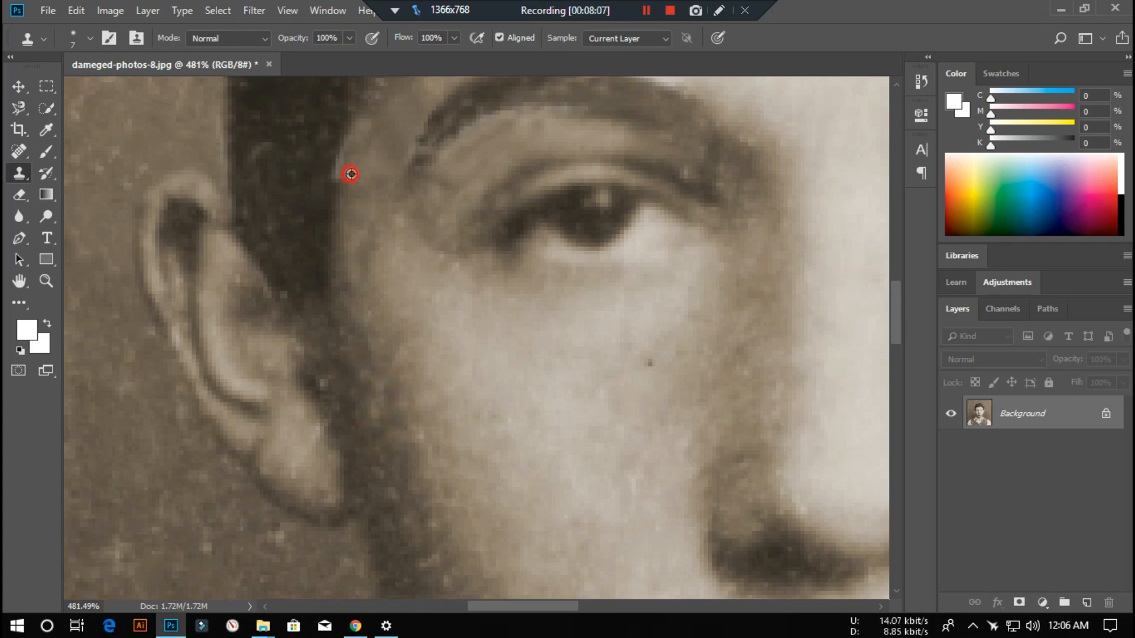
- Clone over the light edge left between the left sideburn and the temple to blend hair into skin
drag(321, 162, 349, 313)
scroll(349, 312, up, 4)
alt+click(307, 329)
drag(357, 359, 437, 236)
- Heal the white vertical crack in the vest beside the left sleeve with the Spot Healing Brush
scroll(450, 388, down, 8)
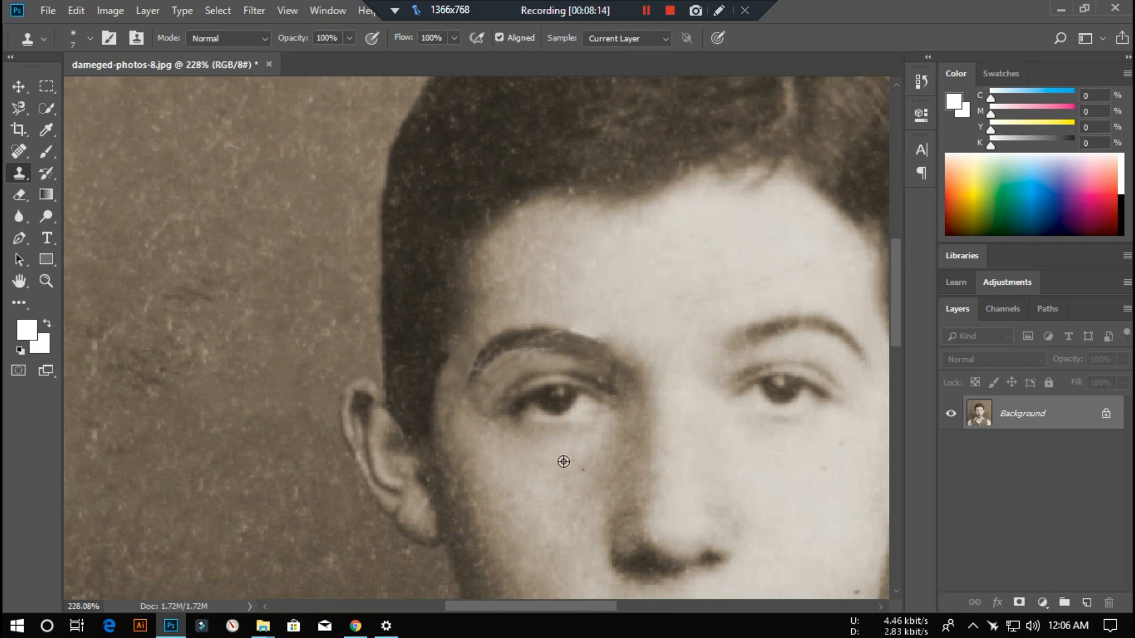
scroll(563, 461, down, 5)
drag(650, 520, 544, 195)
scroll(295, 415, up, 5)
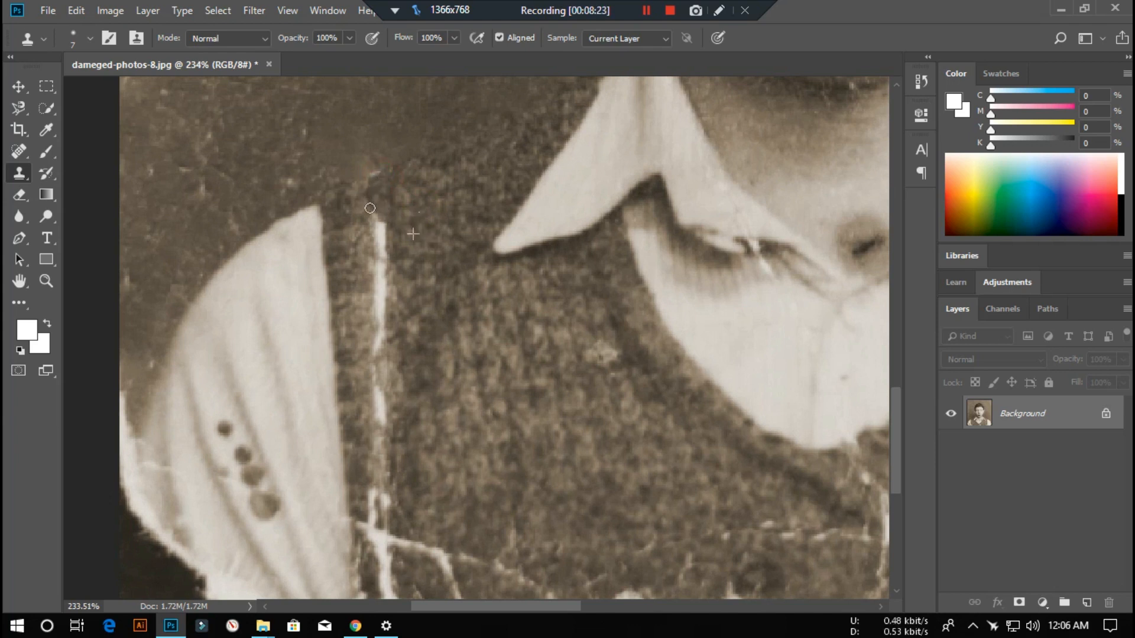
click(19, 152)
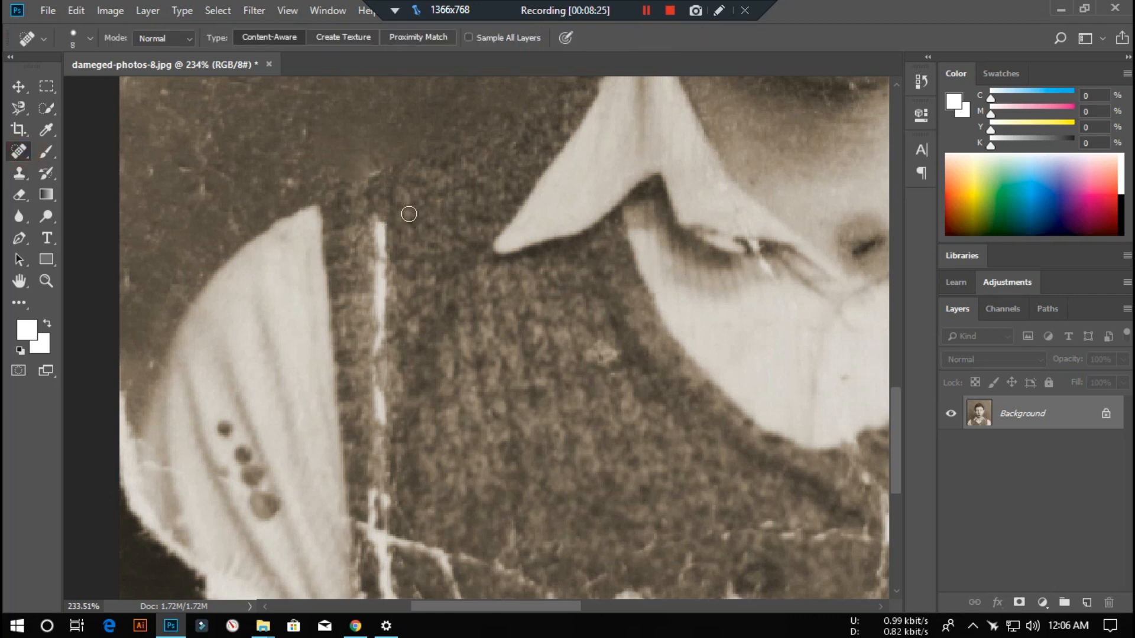
alt+click(412, 210)
click(542, 255)
drag(381, 213, 376, 304)
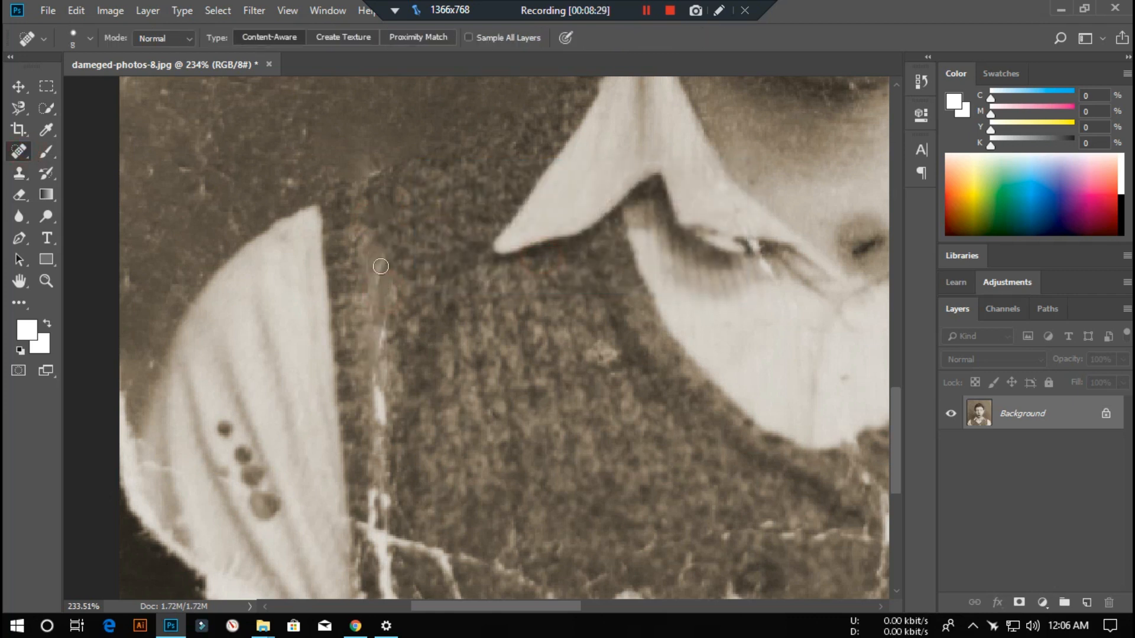
drag(383, 264, 384, 449)
drag(384, 388, 390, 437)
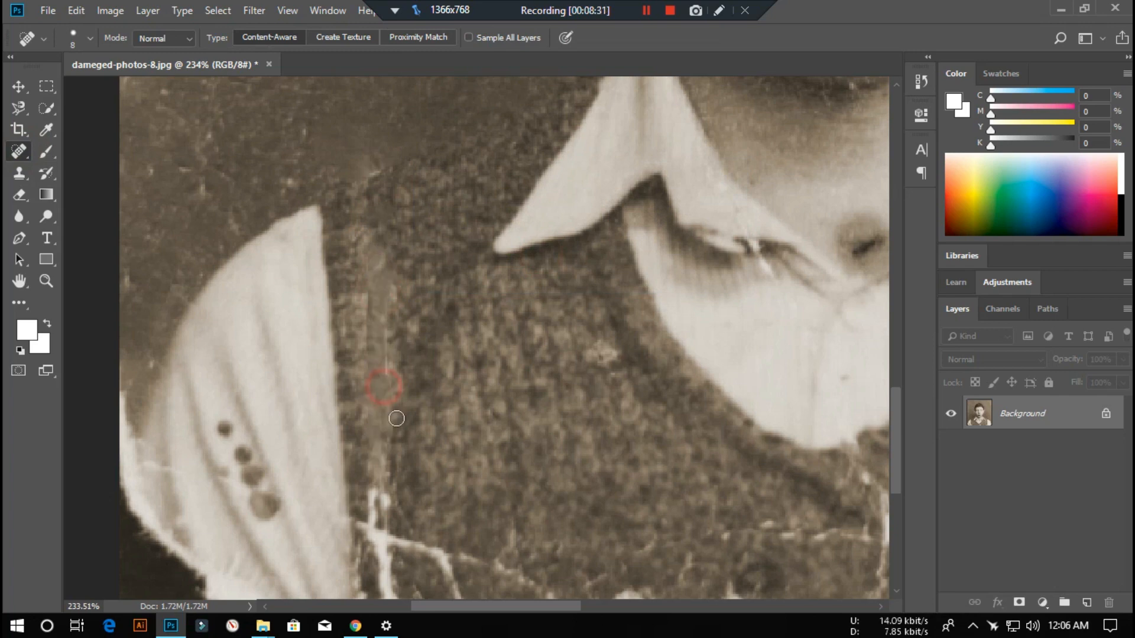
- Heal the lower end of the vertical crack beside the sleeve, down to the photo's bottom edge
scroll(385, 287, down, 5)
click(405, 360)
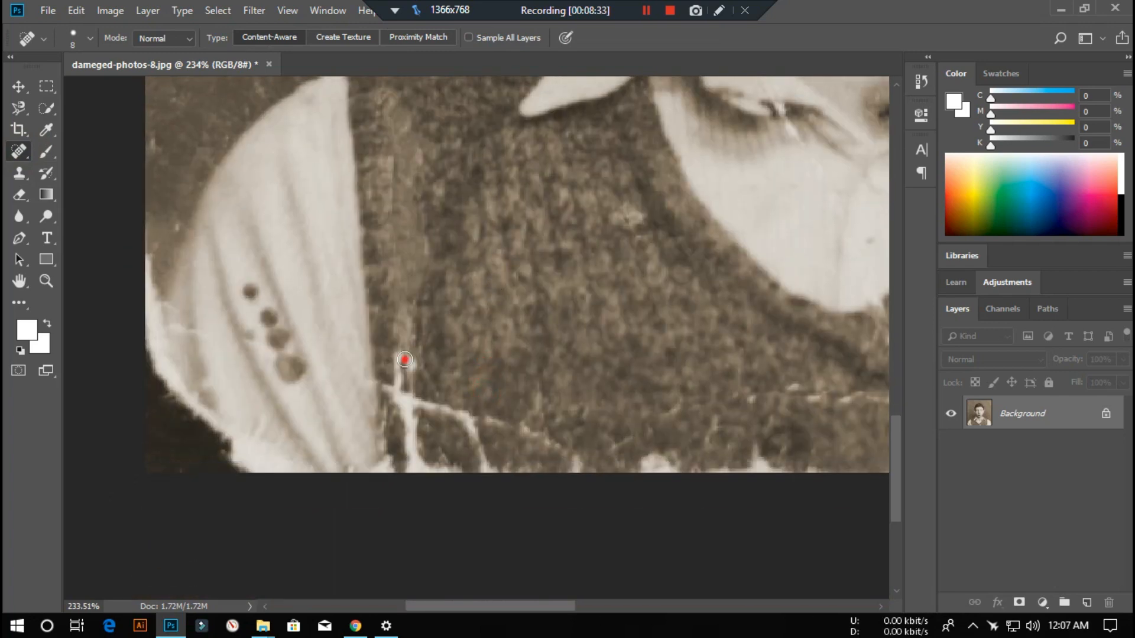
mouse_move(399, 378)
mouse_down()
mouse_move(420, 440)
mouse_move(408, 464)
mouse_up()
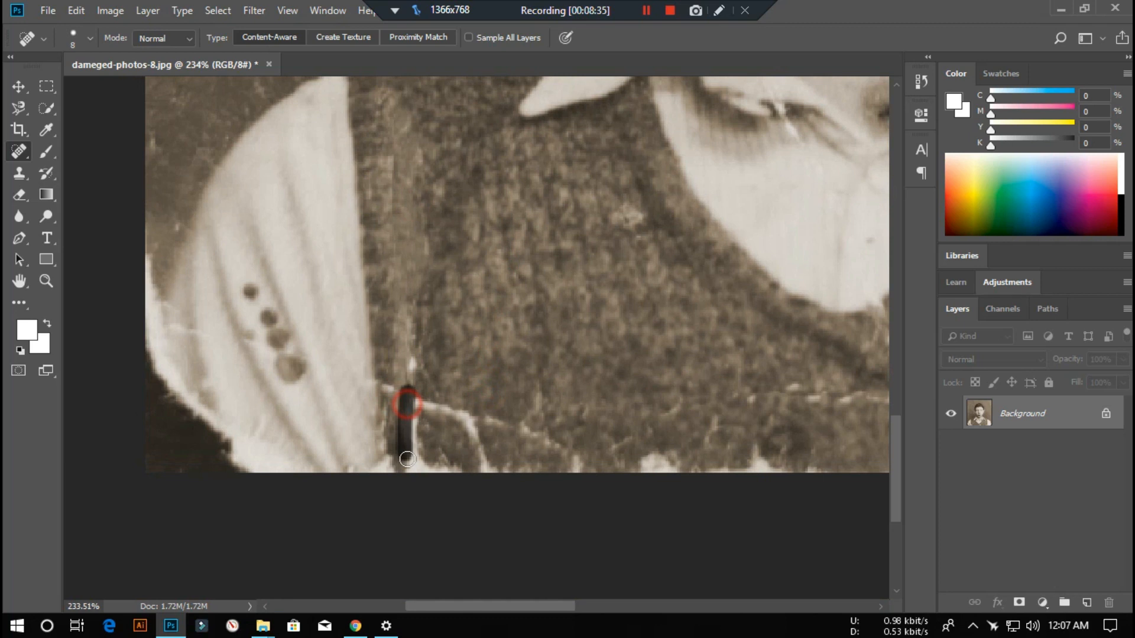
alt+click(496, 373)
click(507, 253)
mouse_move(414, 347)
mouse_down()
mouse_move(413, 420)
mouse_move(418, 404)
mouse_move(501, 436)
mouse_up()
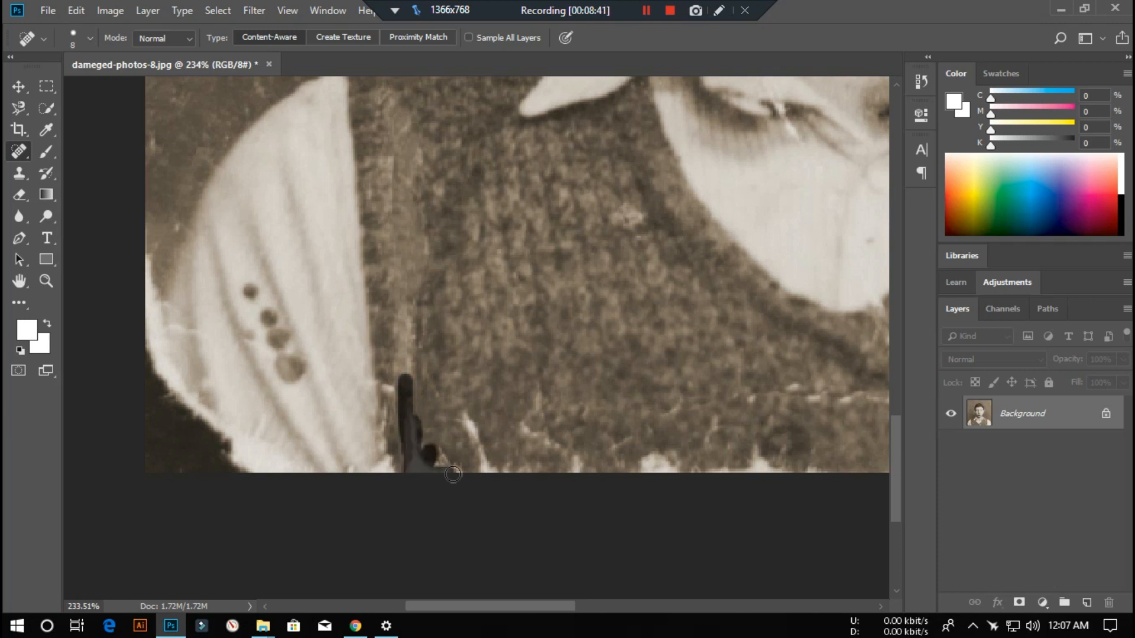
- Heal the branching cracks and white tears along the vest's bottom edge, from the sleeve toward the centre
drag(469, 435, 459, 400)
mouse_move(532, 435)
mouse_down()
mouse_move(564, 476)
mouse_move(539, 440)
mouse_move(590, 486)
mouse_move(541, 480)
mouse_move(681, 465)
mouse_up()
mouse_move(678, 438)
mouse_down()
mouse_move(522, 453)
mouse_move(563, 490)
mouse_up()
mouse_move(686, 495)
mouse_down()
mouse_move(636, 484)
mouse_move(689, 491)
mouse_move(630, 455)
mouse_up()
mouse_move(720, 415)
mouse_down()
mouse_move(665, 403)
mouse_move(656, 414)
mouse_move(566, 423)
mouse_move(605, 482)
mouse_move(571, 407)
mouse_move(594, 477)
mouse_move(589, 433)
mouse_up()
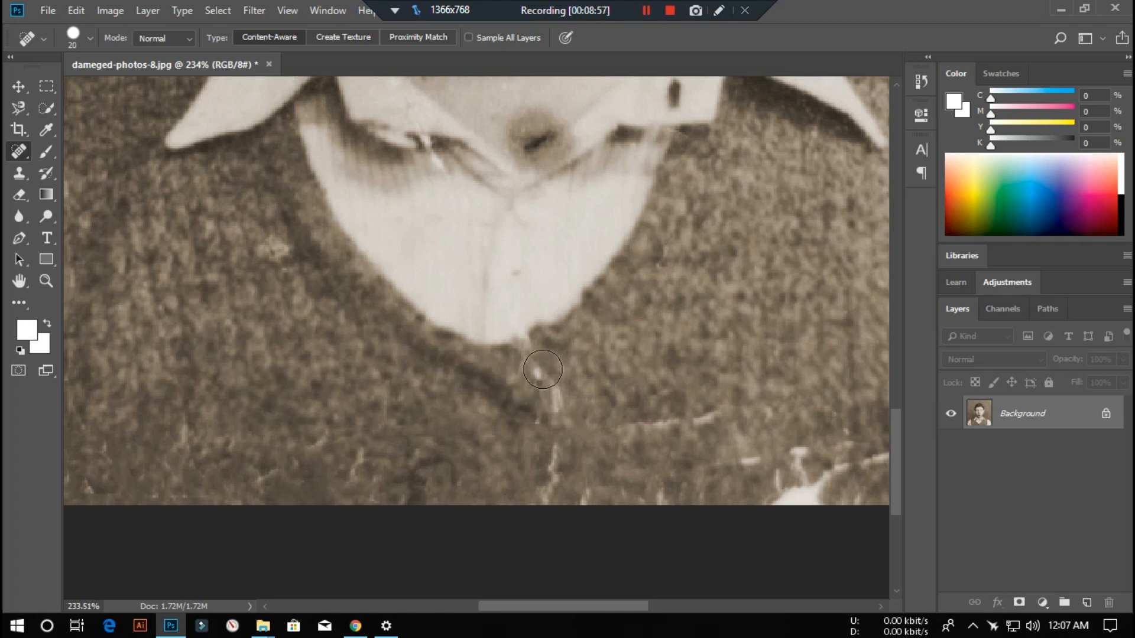
- Heal the crack below the shirt's V opening and the white tears along the vest's bottom edge around it
drag(535, 364, 611, 548)
mouse_move(656, 458)
mouse_down()
mouse_move(533, 453)
mouse_move(615, 415)
mouse_up()
drag(475, 501, 696, 501)
drag(728, 442, 513, 458)
mouse_move(370, 468)
mouse_down()
mouse_move(471, 496)
mouse_move(486, 456)
mouse_move(547, 464)
mouse_move(400, 509)
mouse_move(550, 496)
mouse_move(526, 488)
mouse_up()
drag(604, 416, 592, 476)
mouse_move(642, 416)
mouse_down()
mouse_move(643, 442)
mouse_move(615, 498)
mouse_up()
drag(657, 433, 616, 512)
drag(581, 435, 551, 499)
drag(574, 440, 589, 548)
- Heal the leftover cracks and light specks in the vest's lower left part, next to the sleeve
key(space)
mouse_move(561, 311)
mouse_down()
mouse_move(619, 485)
mouse_move(844, 286)
mouse_up()
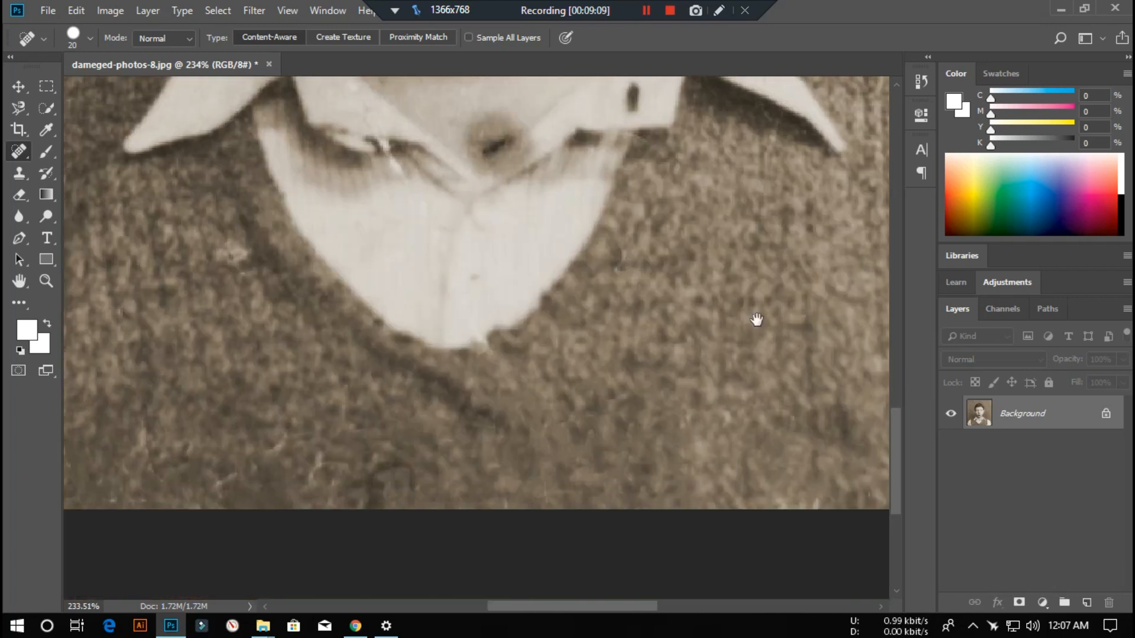
drag(341, 426, 695, 504)
drag(592, 349, 607, 438)
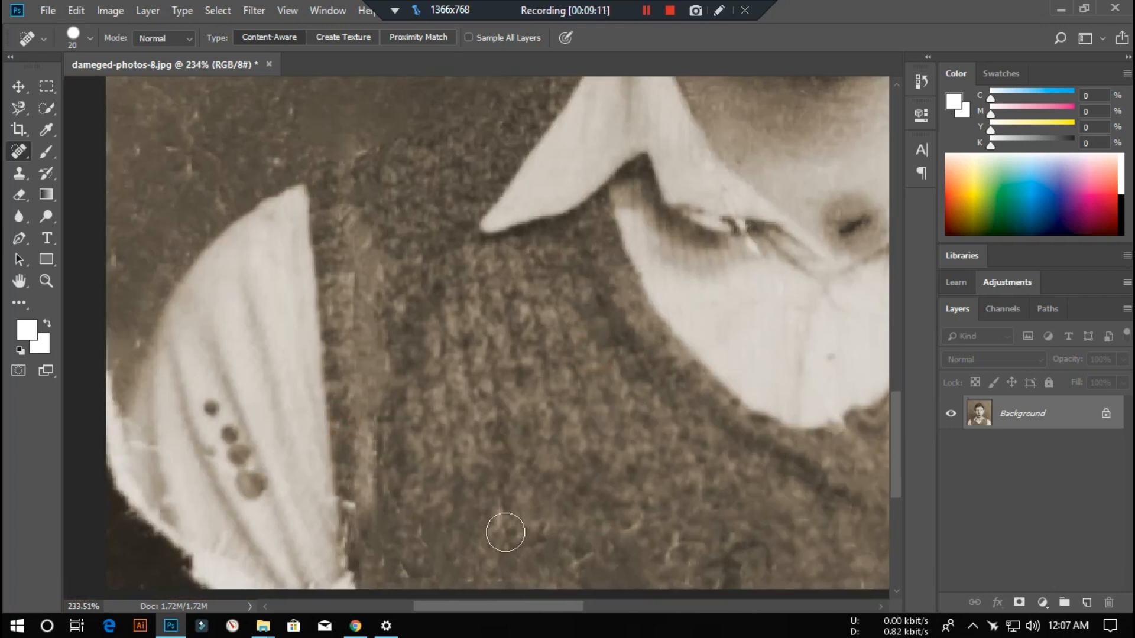
key(space)
drag(459, 470, 416, 390)
drag(303, 376, 316, 466)
drag(305, 381, 319, 473)
drag(616, 425, 604, 481)
drag(666, 410, 650, 482)
mouse_move(666, 430)
mouse_down()
mouse_move(529, 467)
mouse_move(541, 479)
mouse_up()
drag(565, 370, 554, 467)
- Remove the row of round dark stains and the faint mark beside them from the striped left sleeve with spot healing
key(space)
drag(358, 338, 682, 479)
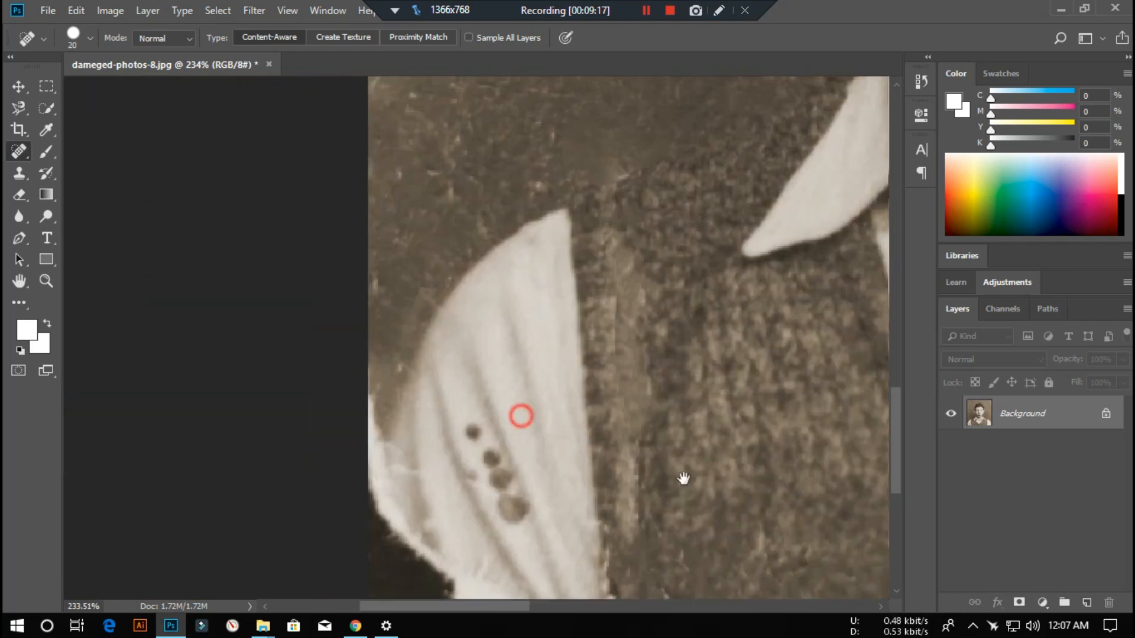
scroll(542, 560, up, 2)
key(space)
drag(537, 462, 522, 340)
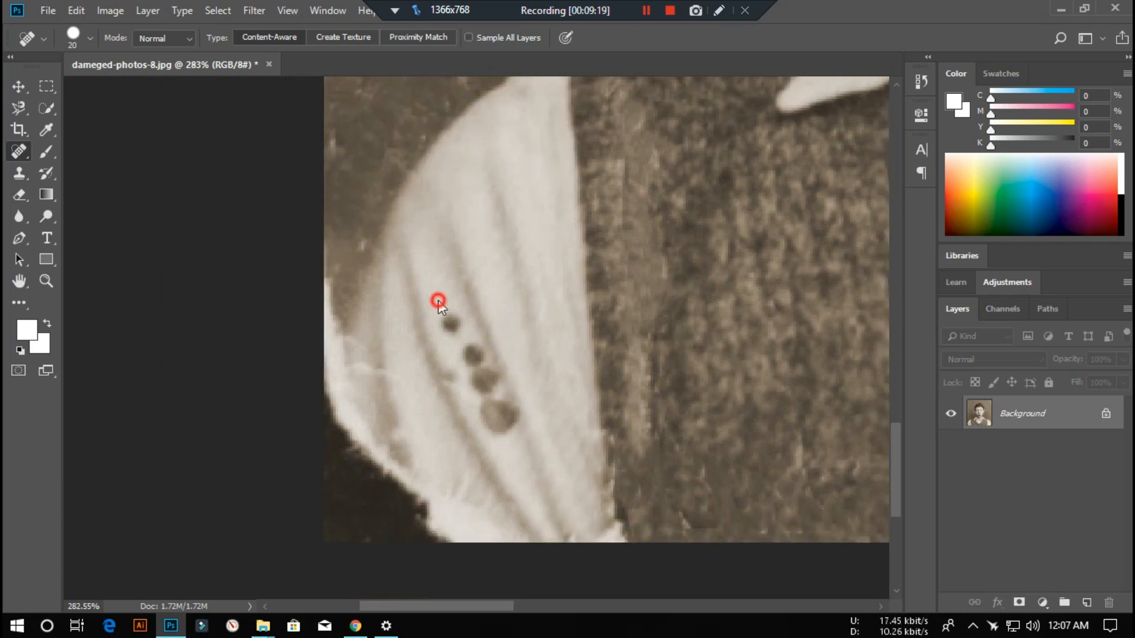
alt+click(438, 302)
click(532, 255)
click(446, 321)
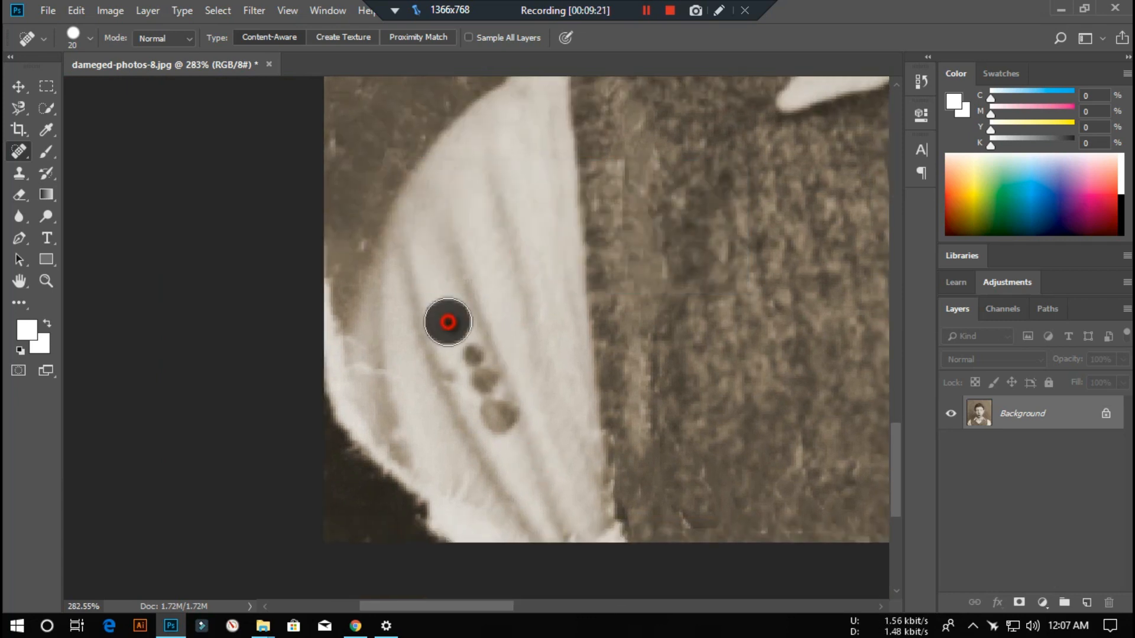
click(466, 358)
click(478, 376)
click(495, 412)
click(504, 435)
click(485, 397)
click(469, 360)
click(500, 427)
click(455, 374)
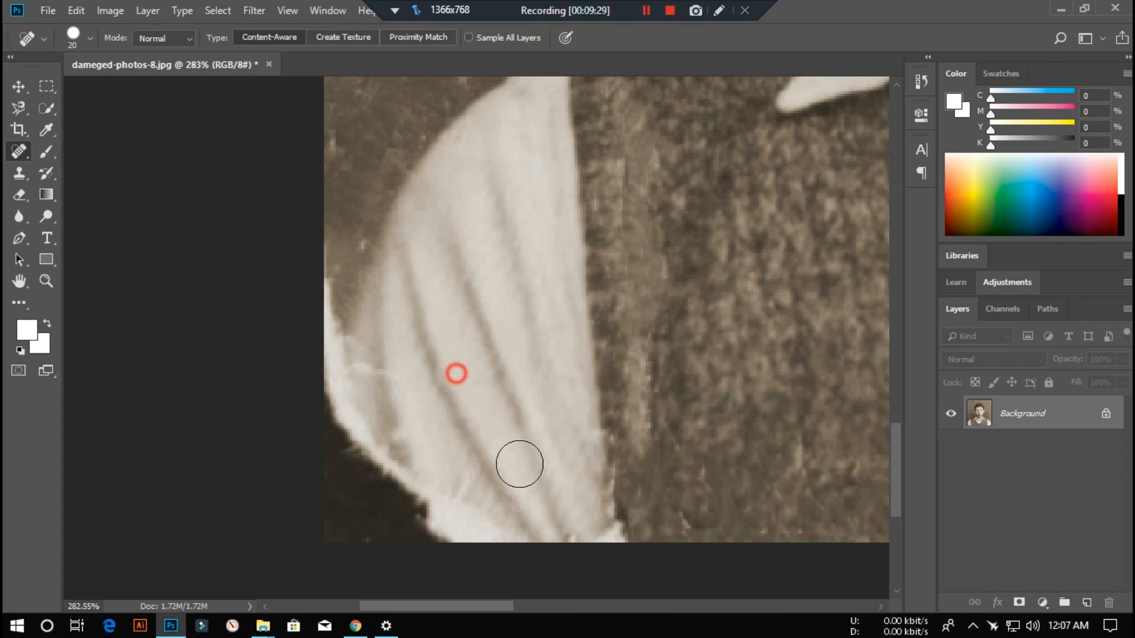
- Try to remove the dark stain at the base of the neck with the Spot Healing Brush
drag(687, 435, 434, 395)
scroll(435, 394, down, 1)
scroll(434, 394, down, 3)
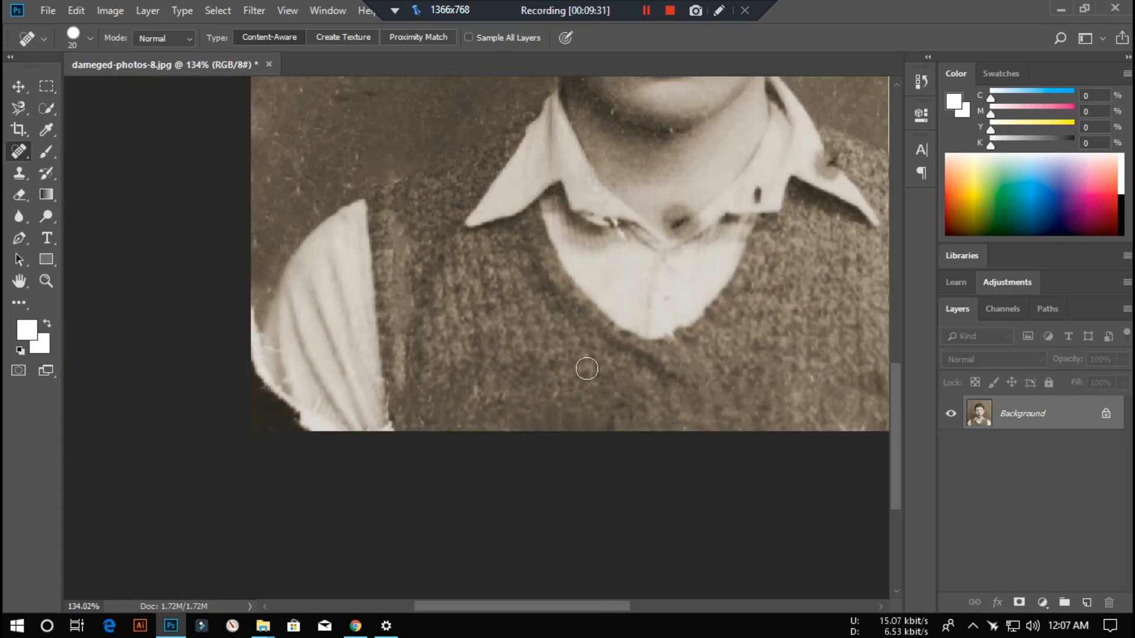
scroll(568, 355, up, 4)
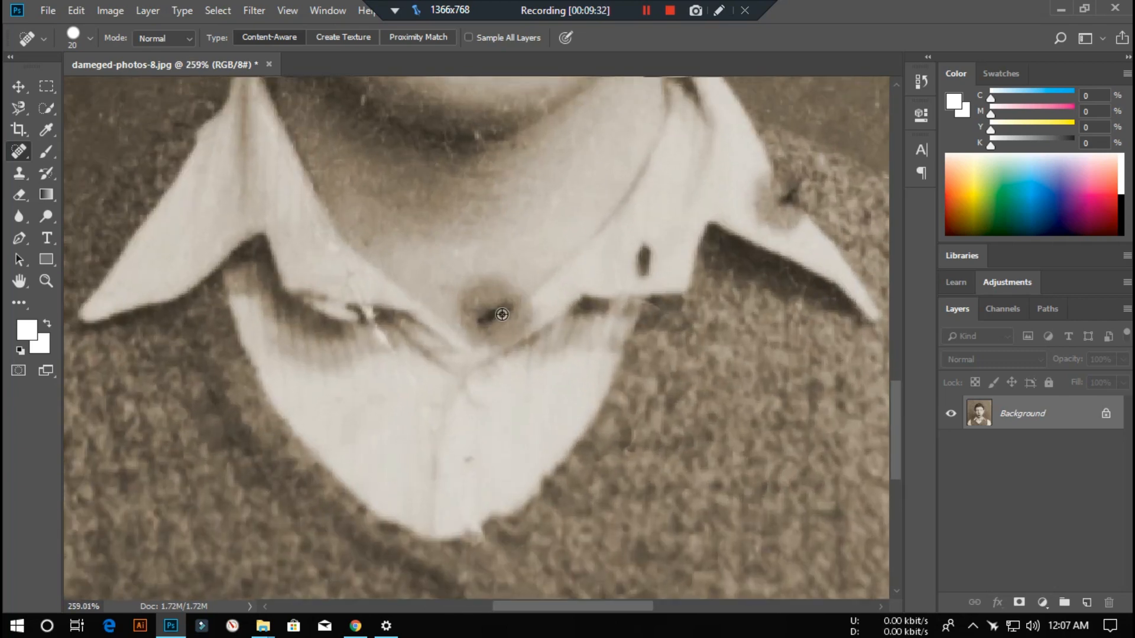
scroll(502, 314, up, 3)
alt+click(502, 232)
click(540, 254)
click(476, 305)
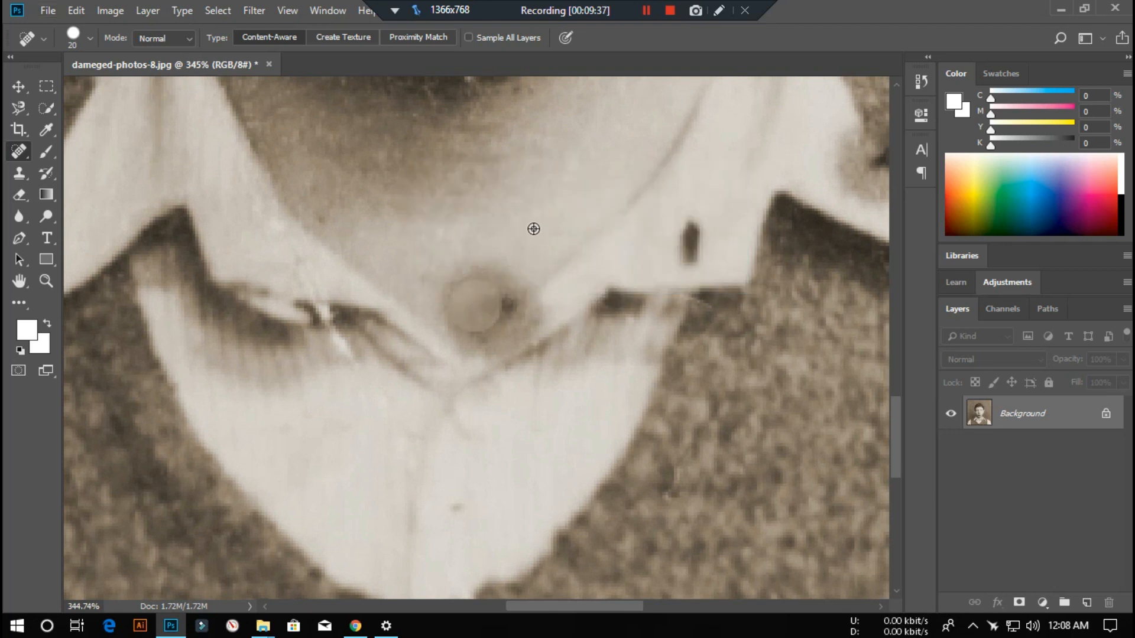
alt+click(534, 229)
click(540, 253)
click(499, 272)
drag(515, 269, 474, 318)
drag(502, 267, 456, 332)
key(ctrl+z)
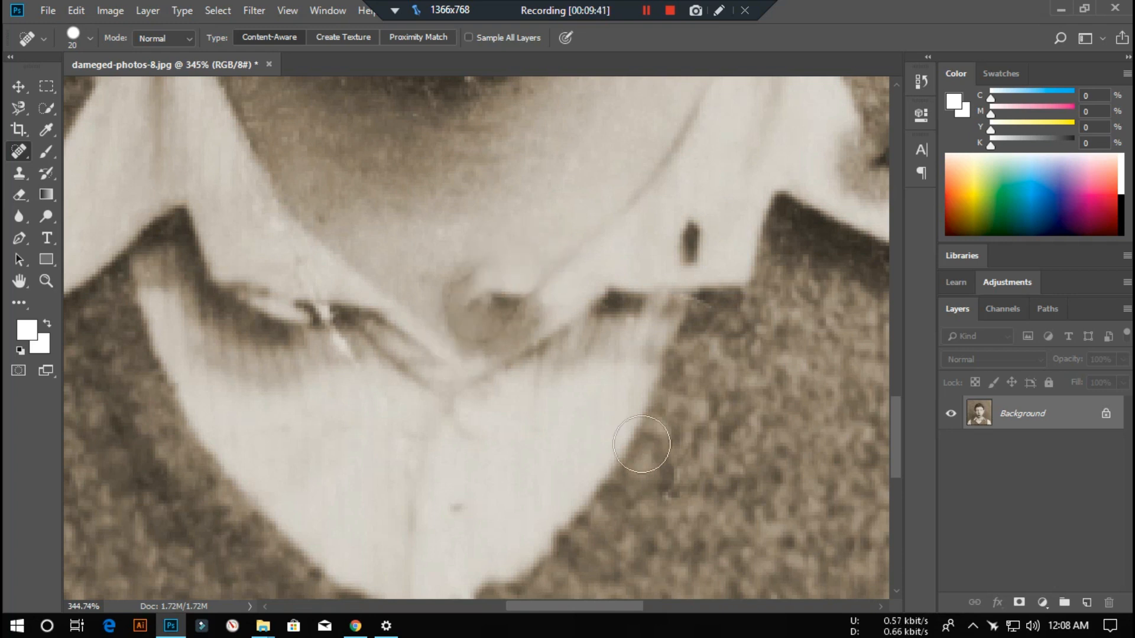
- Clone light neck skin over the dark stain at the base of the neck with the Clone Stamp
click(19, 172)
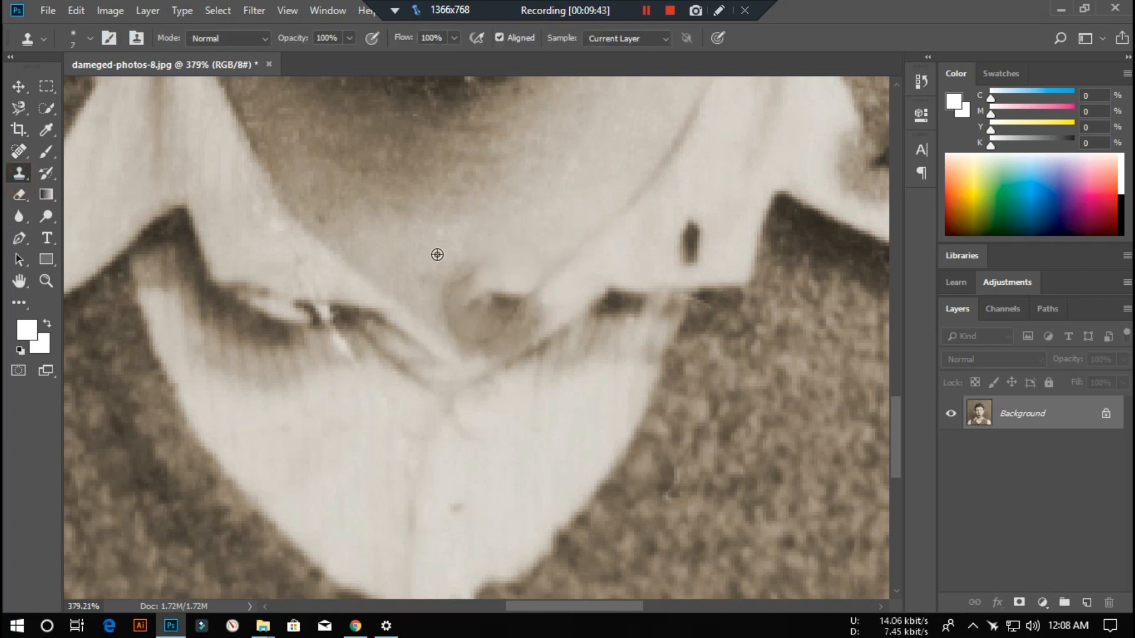
scroll(446, 252, up, 2)
mouse_move(497, 275)
mouse_down()
mouse_move(423, 306)
mouse_move(452, 322)
mouse_up()
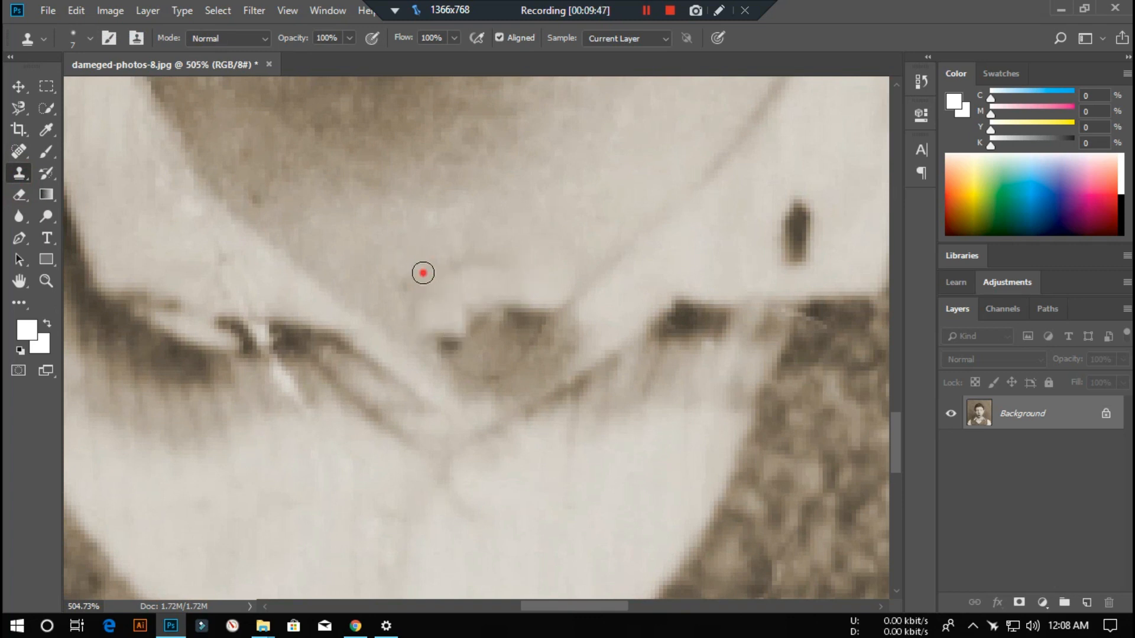
mouse_move(544, 301)
mouse_down()
mouse_move(504, 357)
mouse_move(534, 323)
mouse_move(467, 369)
mouse_move(474, 329)
mouse_move(516, 337)
mouse_up()
mouse_move(503, 298)
mouse_down()
mouse_move(516, 302)
mouse_move(558, 266)
mouse_up()
drag(473, 267, 502, 306)
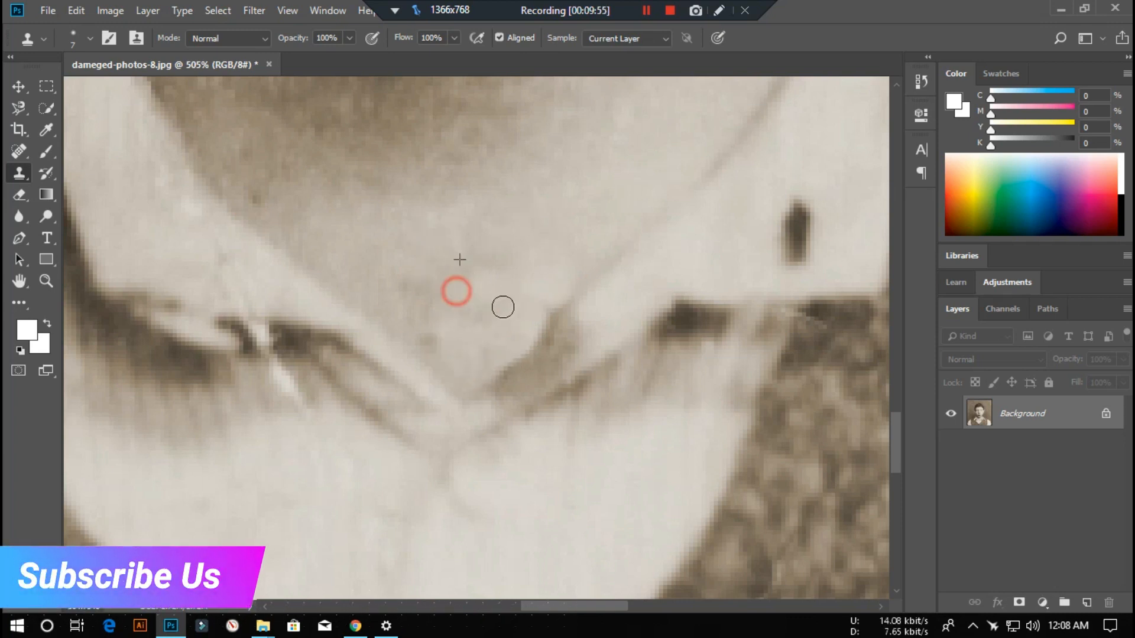
alt+click(419, 307)
drag(409, 310, 457, 347)
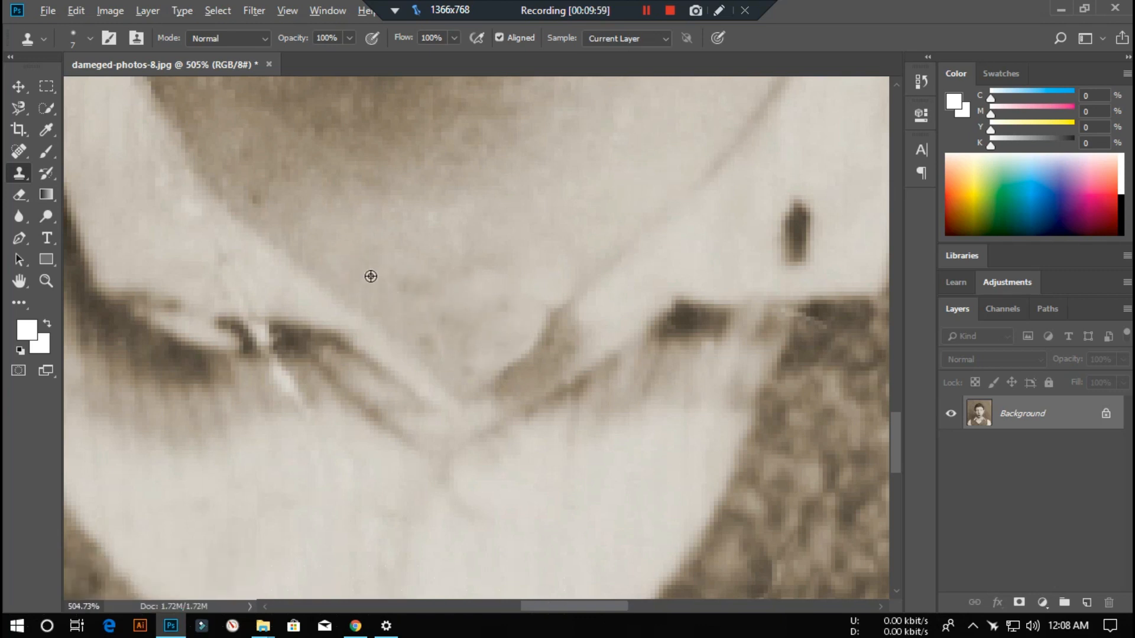
drag(448, 335, 489, 357)
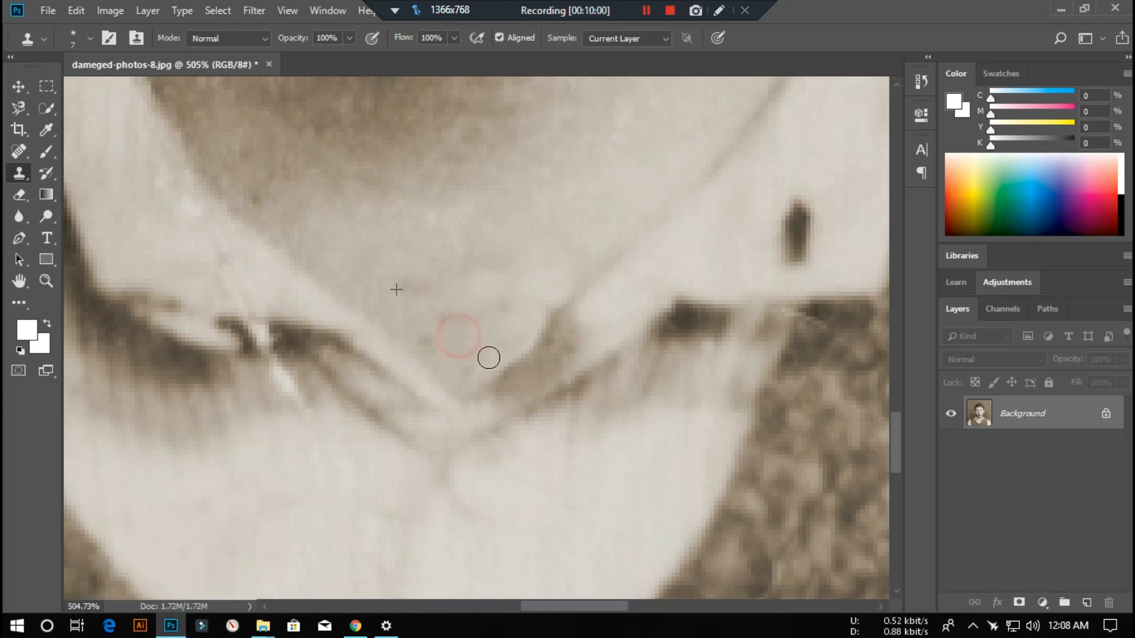
- Clone nearby neck skin over the uneven patches beside the right collar edge to even out the tone
alt+click(364, 279)
drag(540, 310, 567, 290)
alt+click(334, 279)
mouse_move(474, 289)
mouse_down()
mouse_move(459, 304)
mouse_move(532, 282)
mouse_up()
drag(468, 308, 452, 305)
mouse_move(591, 331)
mouse_down()
mouse_move(532, 372)
mouse_move(592, 314)
mouse_up()
drag(524, 365, 470, 401)
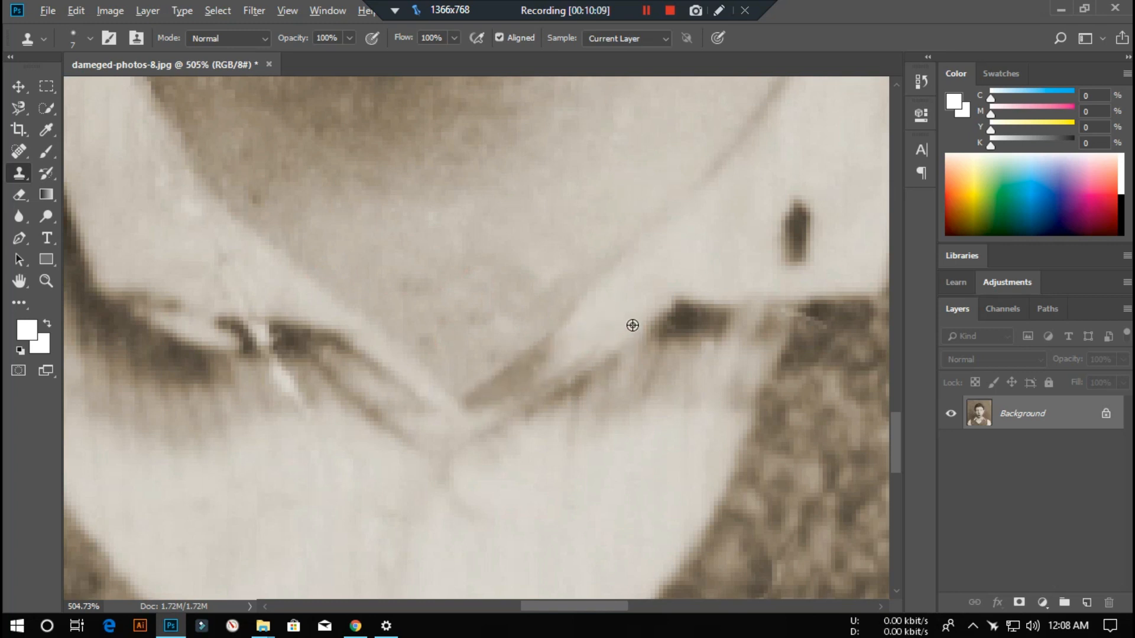
key(ctrl+alt+z)
key(ctrl+alt+z)
- Clone the light collar edge over the brown strip to rebuild the right collar down to the neckline's point
drag(598, 324, 478, 412)
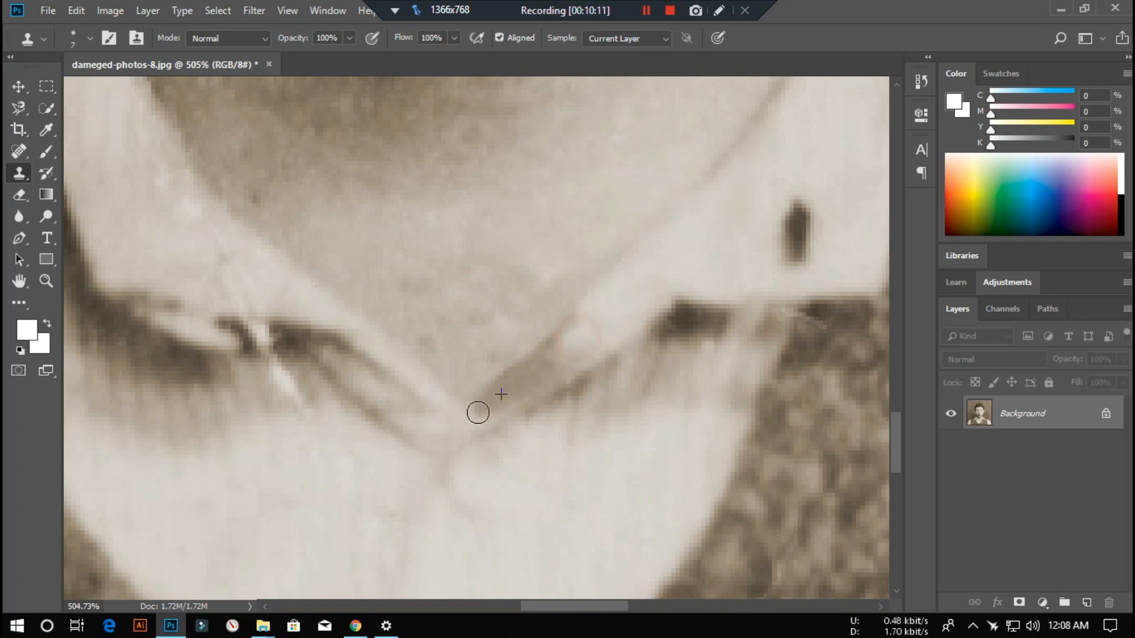
alt+click(613, 311)
drag(585, 346, 473, 409)
mouse_move(612, 310)
mouse_down()
mouse_move(537, 377)
mouse_move(452, 414)
mouse_up()
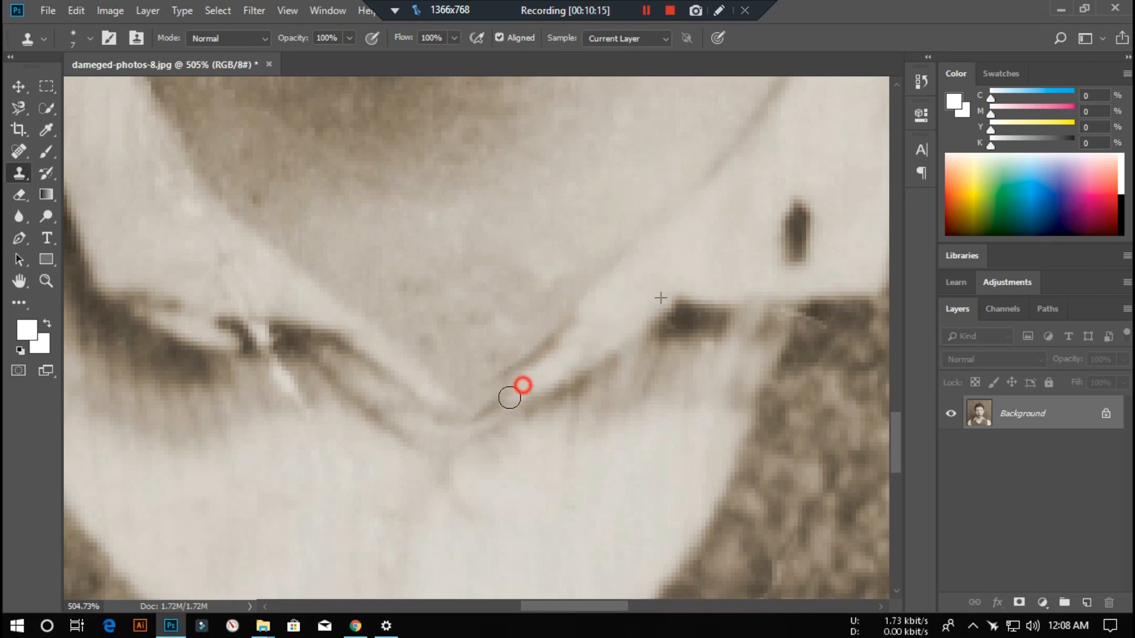
drag(520, 389, 465, 415)
- Clone white collar fabric over the brown notch in the right collar's outer edge to restore its straight outline
scroll(678, 340, down, 5)
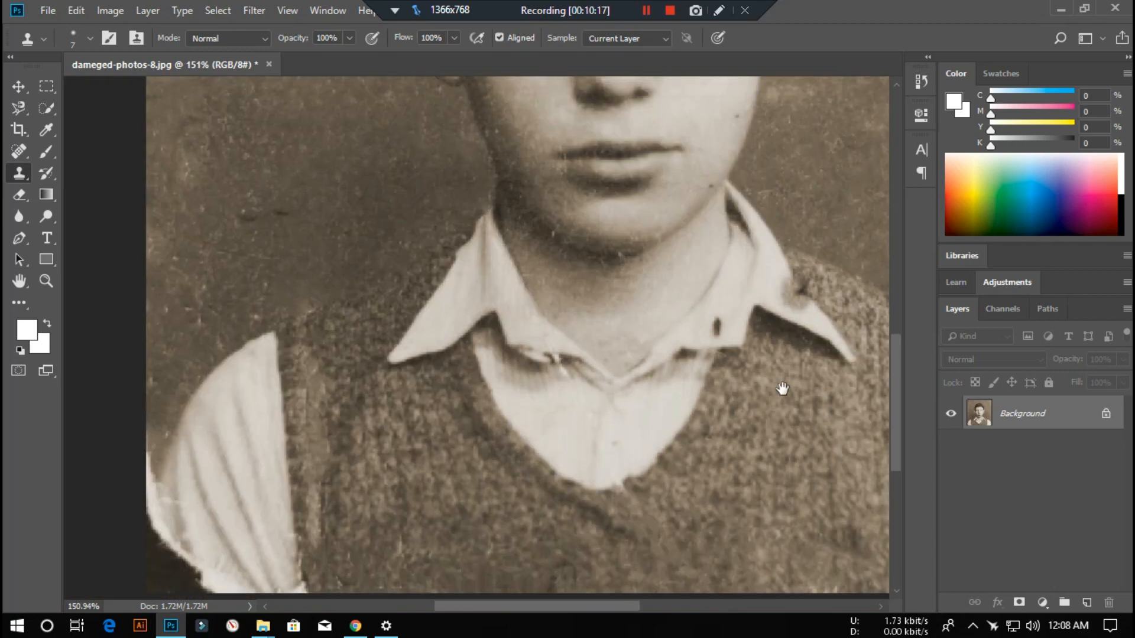
scroll(510, 266, up, 5)
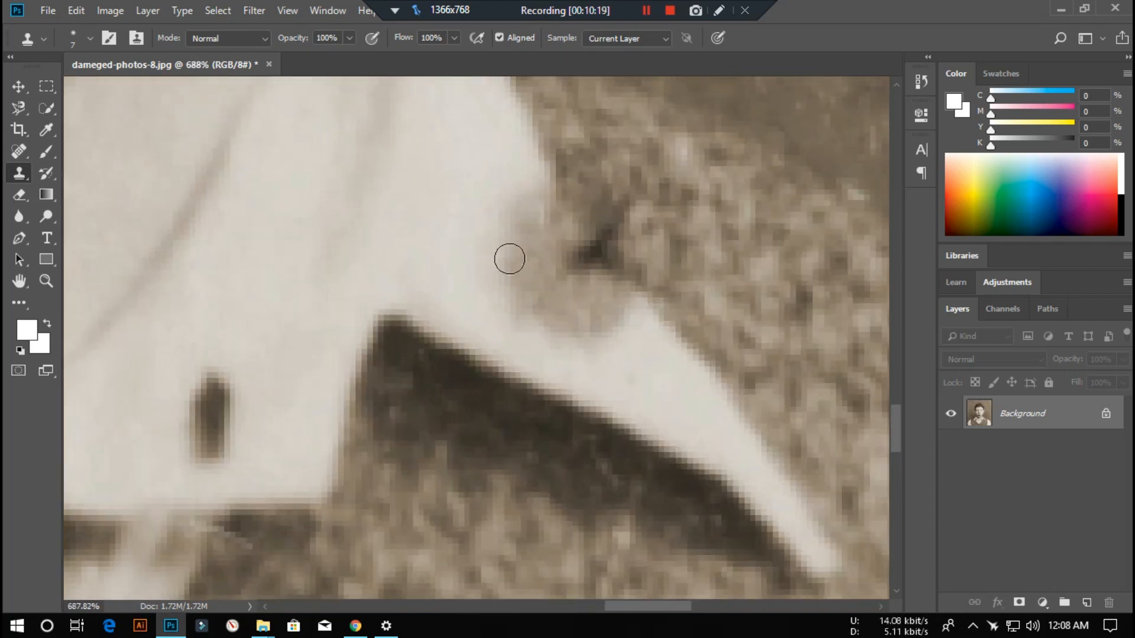
mouse_move(521, 206)
mouse_down()
mouse_move(522, 256)
mouse_move(562, 286)
mouse_move(576, 255)
mouse_move(596, 297)
mouse_up()
drag(472, 216, 592, 357)
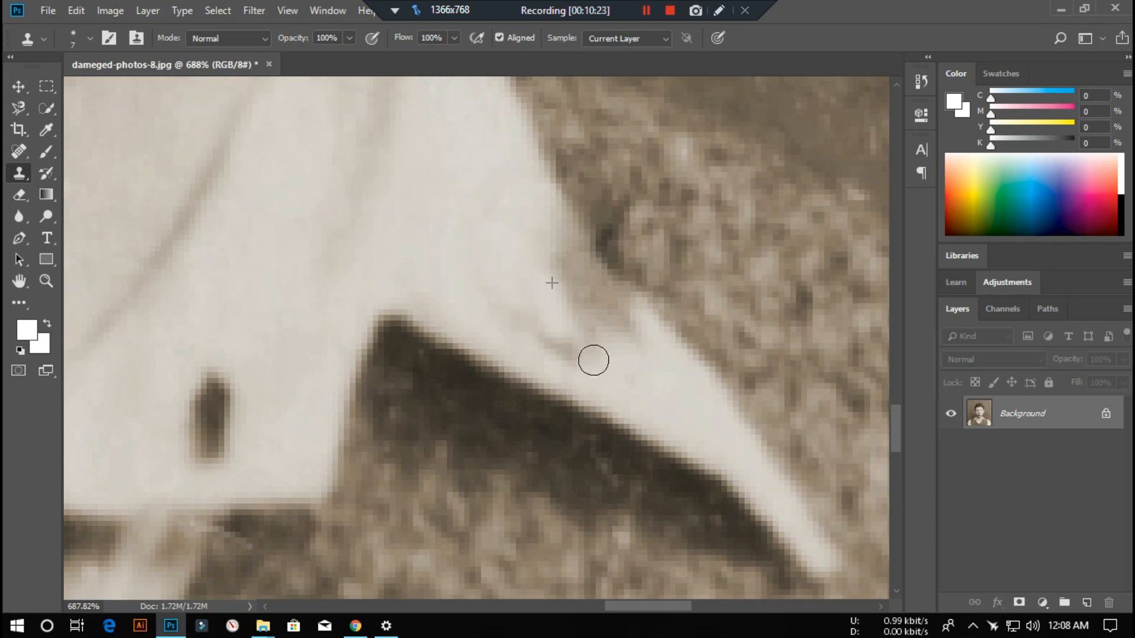
drag(491, 268, 609, 355)
mouse_move(534, 264)
mouse_down()
mouse_move(537, 215)
mouse_move(522, 243)
mouse_move(524, 188)
mouse_move(609, 304)
mouse_move(626, 358)
mouse_move(555, 325)
mouse_up()
alt+click(430, 198)
mouse_move(477, 251)
mouse_down()
mouse_move(479, 283)
mouse_move(505, 217)
mouse_up()
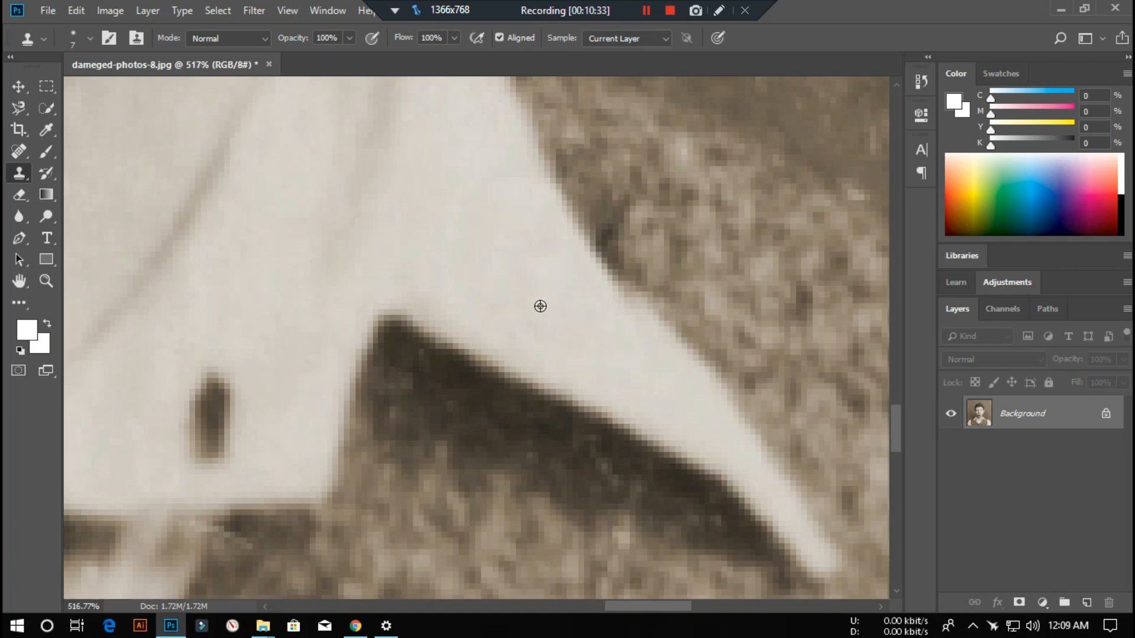
- Clone clean collar fabric over the small dark oval hole in the right collar
scroll(541, 306, down, 6)
scroll(406, 438, up, 5)
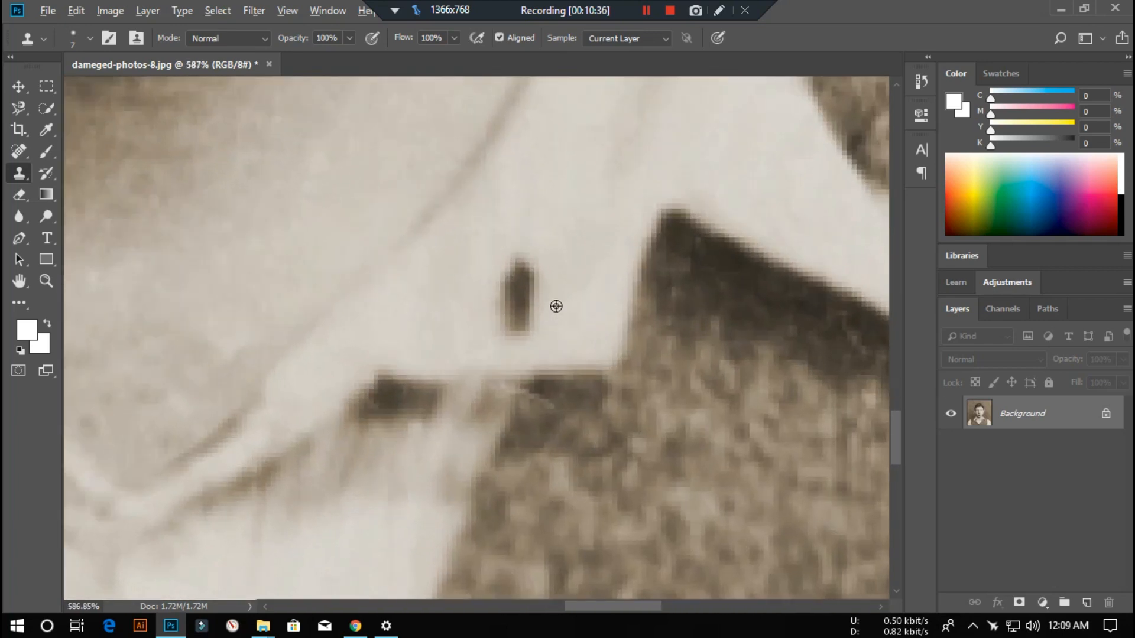
click(515, 282)
drag(515, 283, 520, 260)
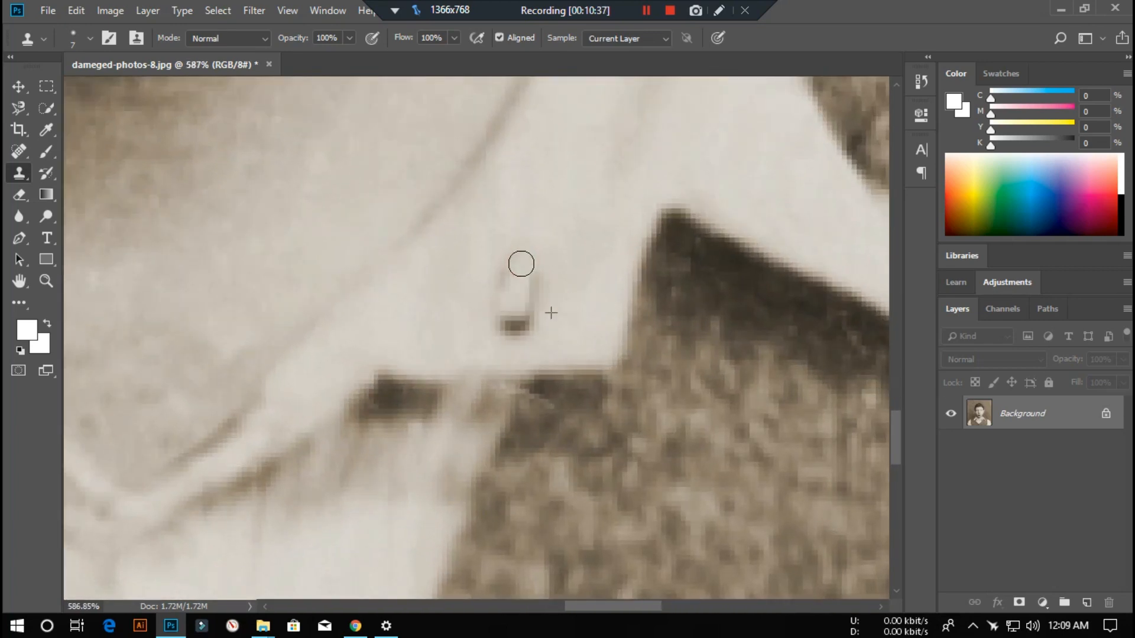
alt+click(499, 274)
drag(509, 327, 528, 283)
mouse_move(498, 345)
mouse_down()
mouse_move(536, 338)
mouse_move(491, 299)
mouse_up()
alt+click(465, 290)
mouse_move(520, 340)
mouse_down()
mouse_move(537, 309)
mouse_move(509, 266)
mouse_up()
- Clone background tone over the small dark mark in the backdrop above the left shoulder
scroll(516, 261, down, 8)
scroll(519, 263, down, 1)
scroll(337, 408, up, 5)
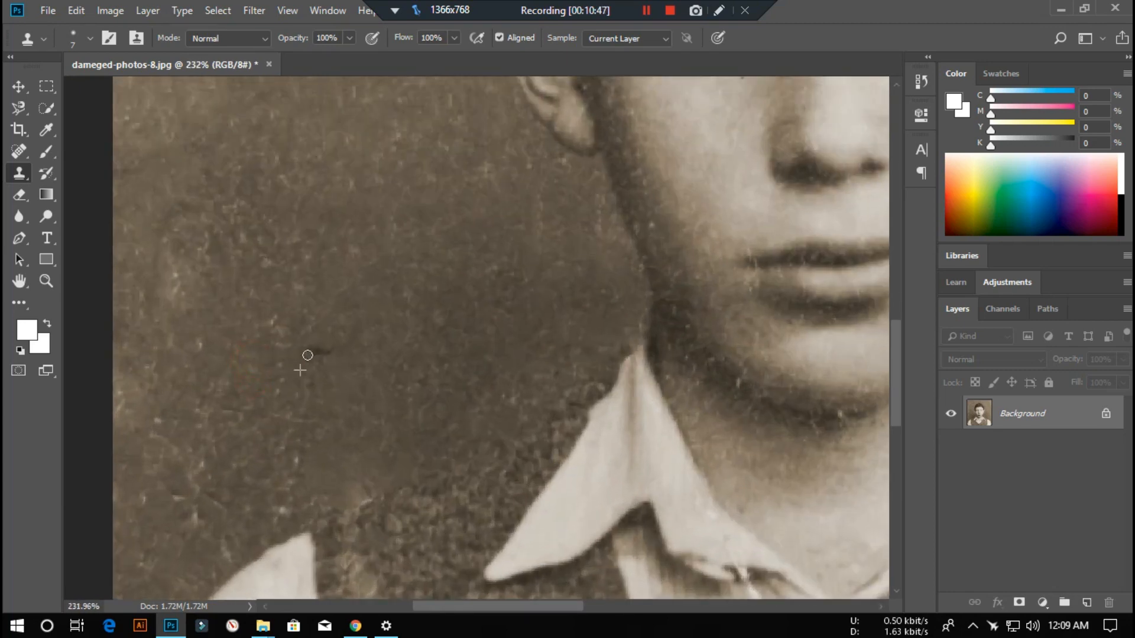
drag(328, 352, 303, 349)
alt+click(270, 366)
scroll(314, 385, down, 5)
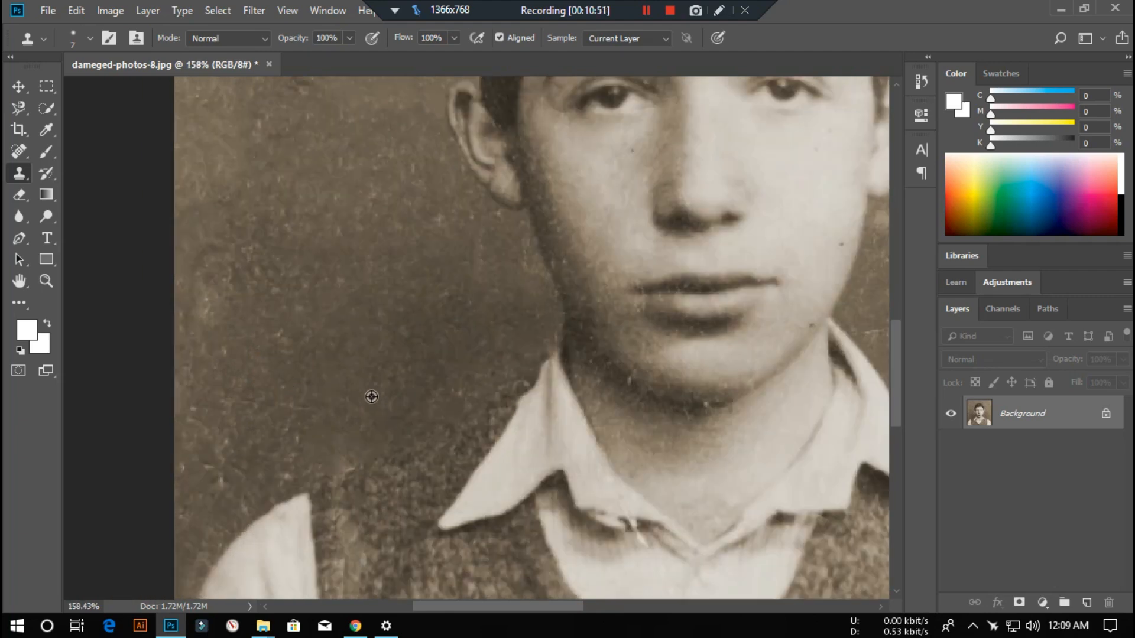
- Clone clean skin over the small dark spots on the jaw beside the collar and on the cheek near the face's edge
scroll(485, 473, up, 1)
scroll(494, 544, down, 1)
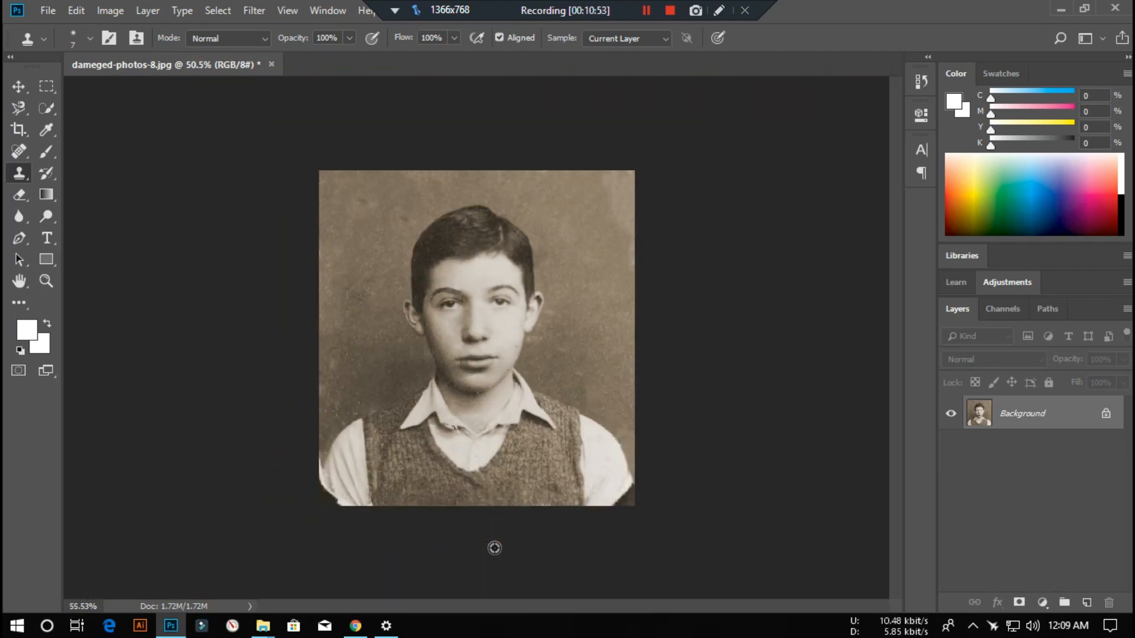
scroll(494, 545, up, 3)
scroll(494, 548, down, 2)
scroll(573, 306, up, 5)
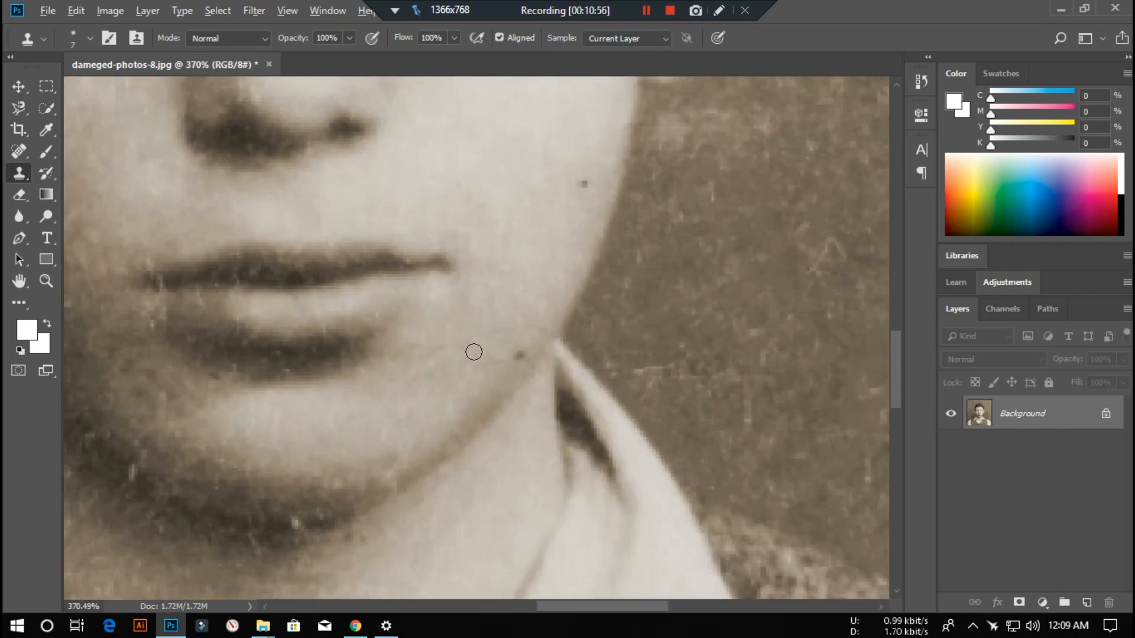
alt+click(473, 351)
click(519, 355)
alt+click(562, 182)
click(583, 184)
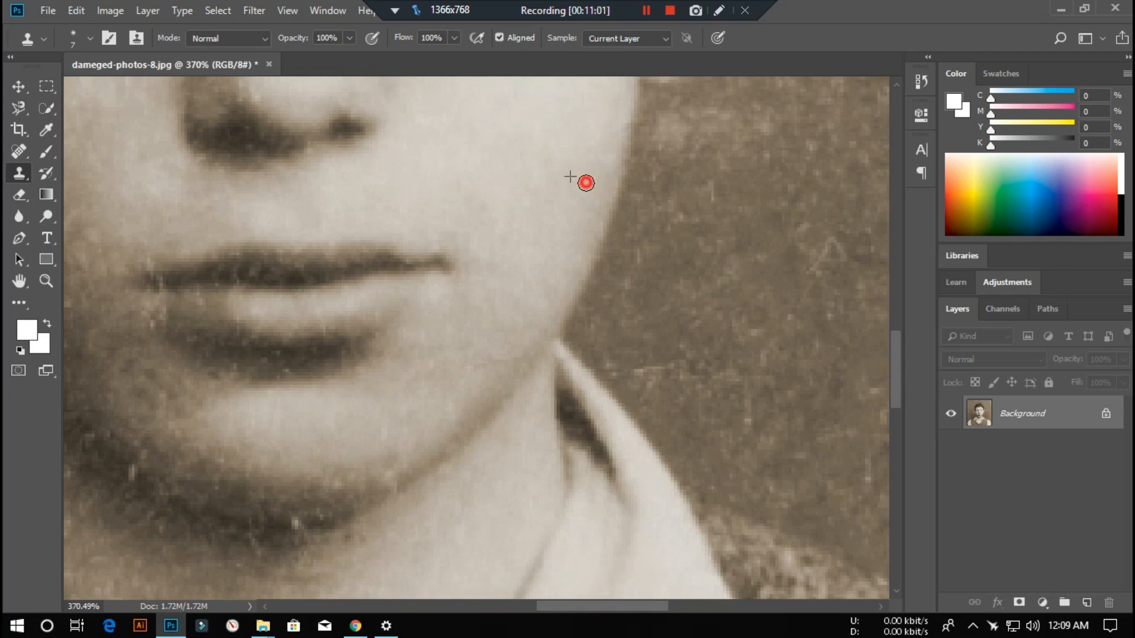
- Examine the chin, collar, clothing and the whole portrait for remaining damage
scroll(342, 465, down, 2)
scroll(299, 477, up, 4)
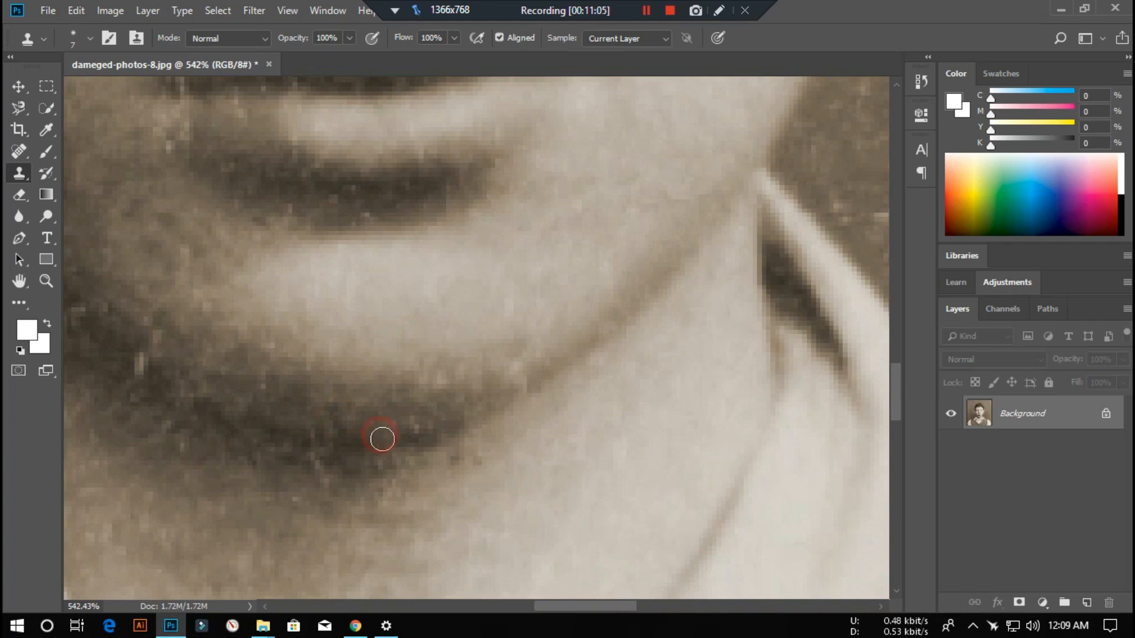
scroll(574, 485, down, 5)
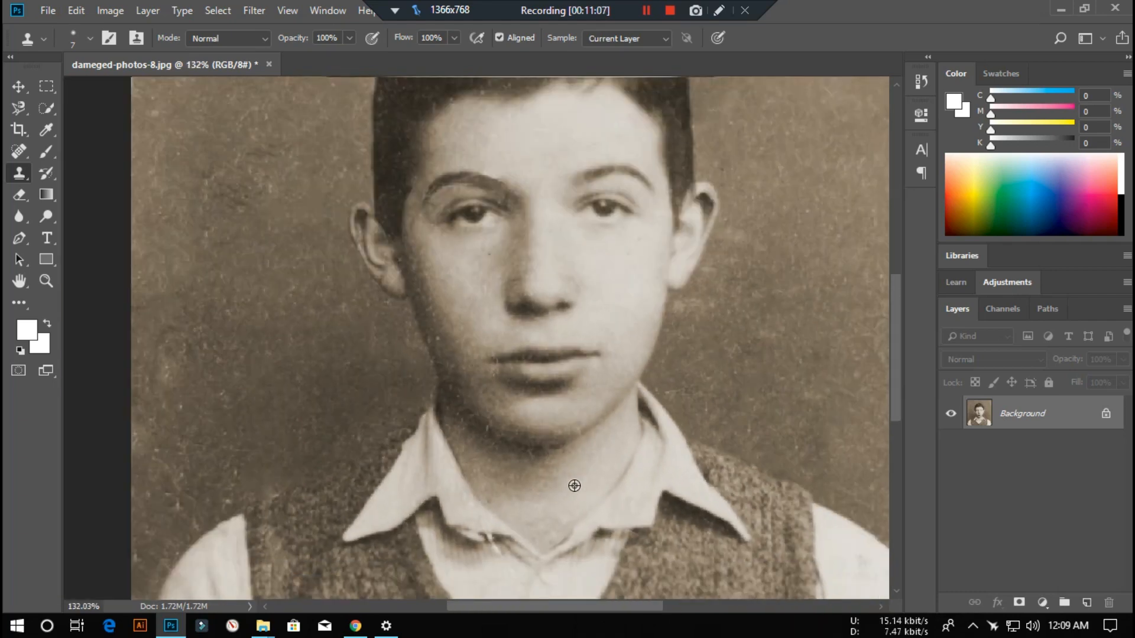
scroll(481, 414, down, 5)
scroll(658, 573, up, 3)
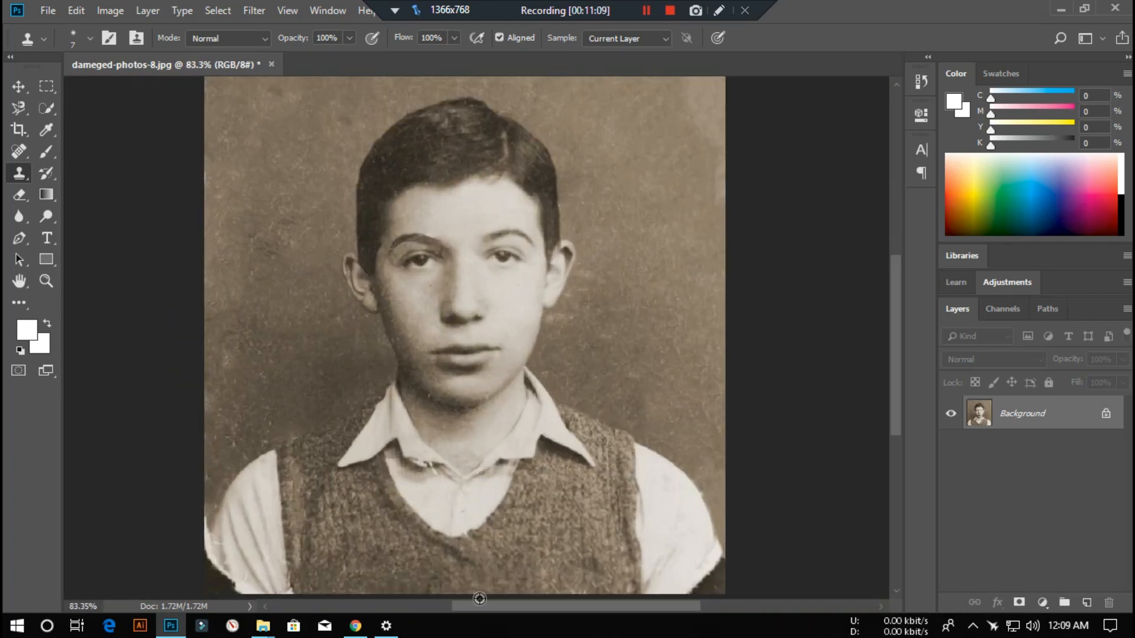
scroll(482, 473, down, 2)
scroll(483, 448, up, 2)
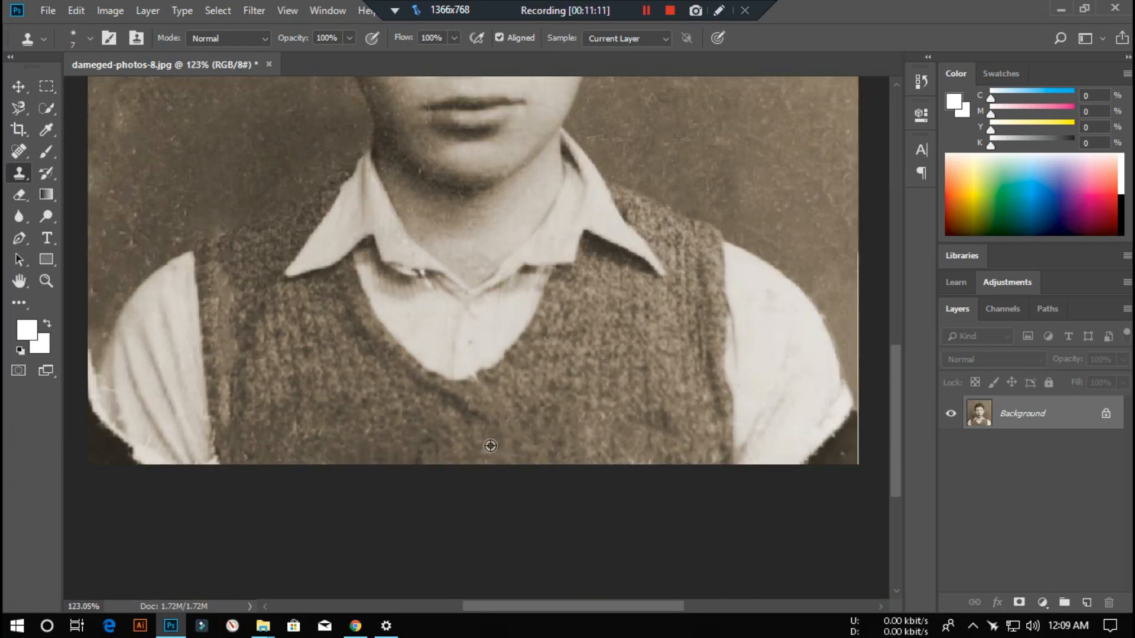
scroll(490, 446, down, 2)
scroll(697, 451, up, 2)
scroll(696, 451, down, 3)
click(625, 363)
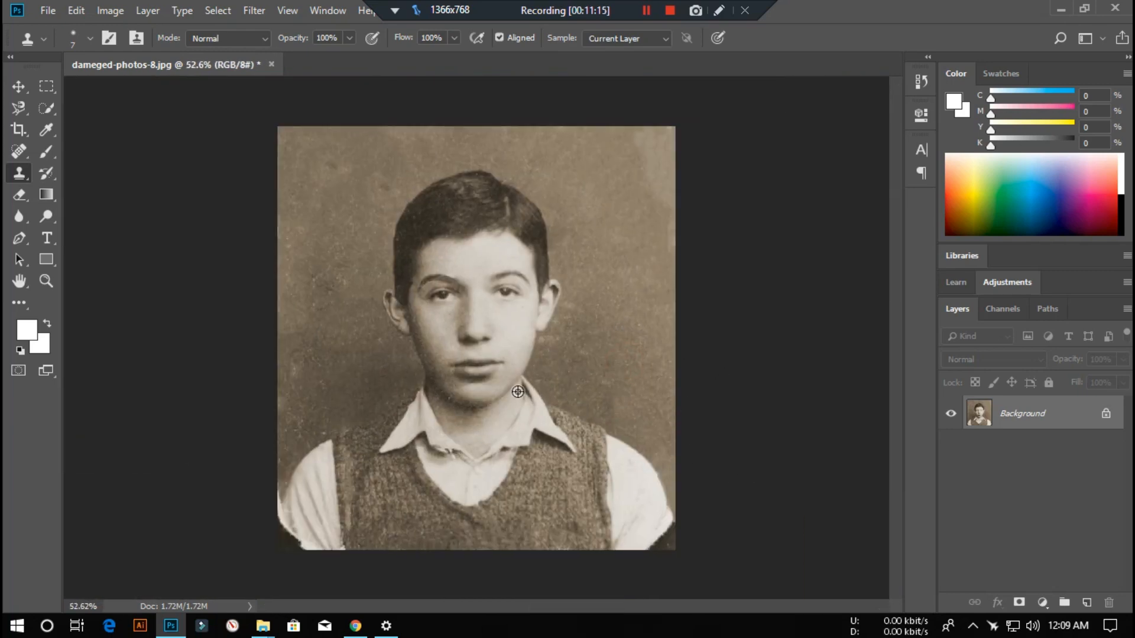
scroll(519, 392, up, 1)
- Open the Imagenomic Noiseware filter on the portrait and dismiss its About notice
click(19, 87)
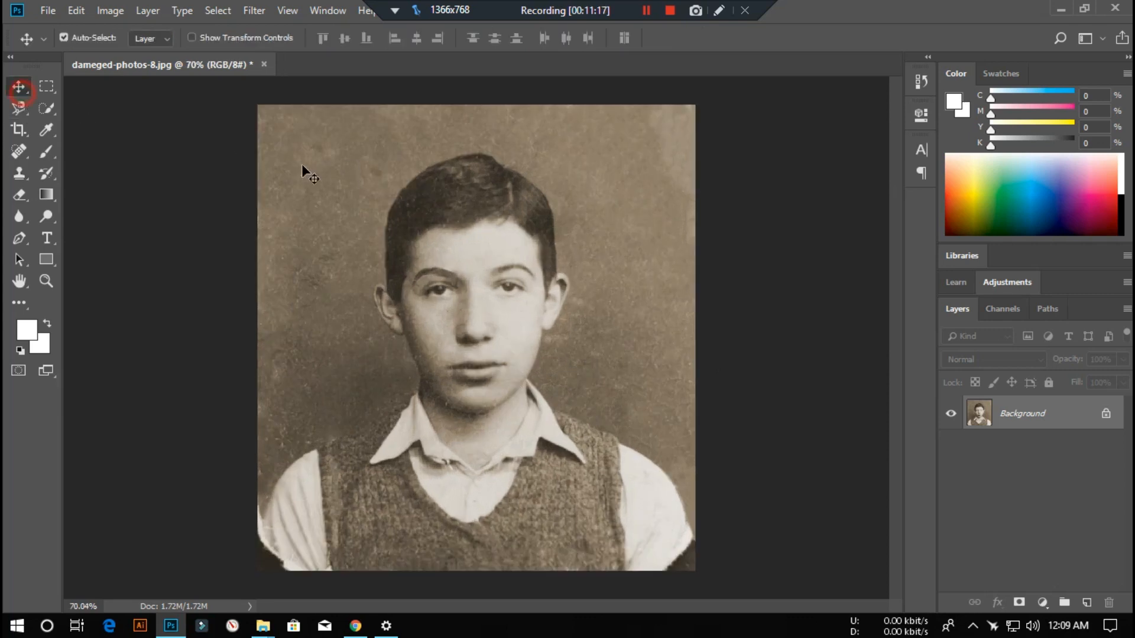
click(257, 12)
mouse_move(284, 371)
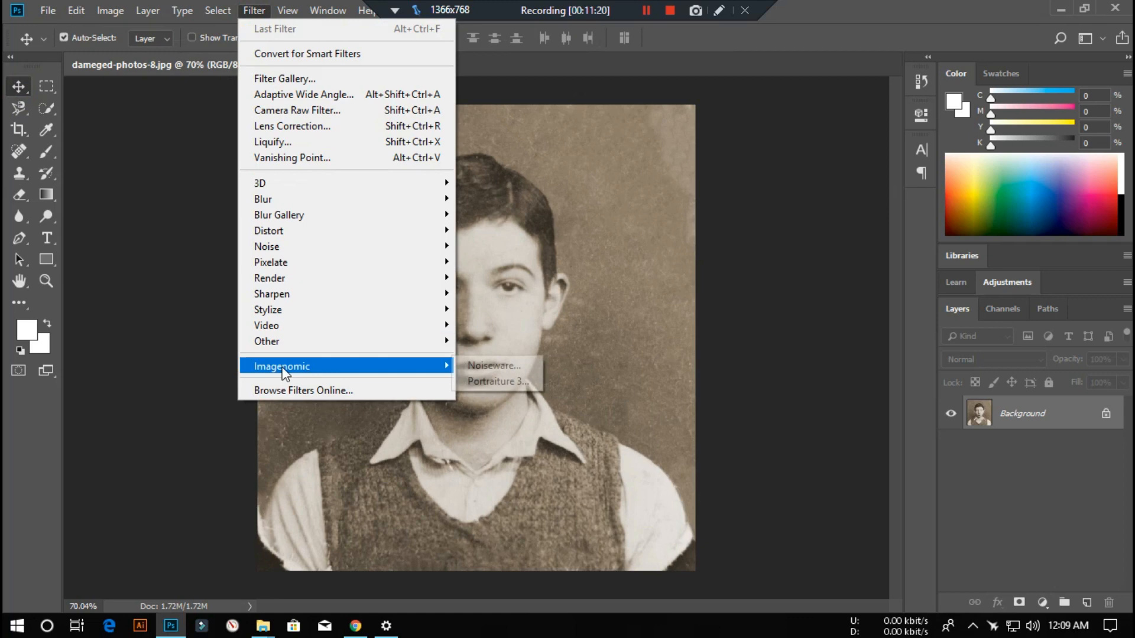
click(481, 366)
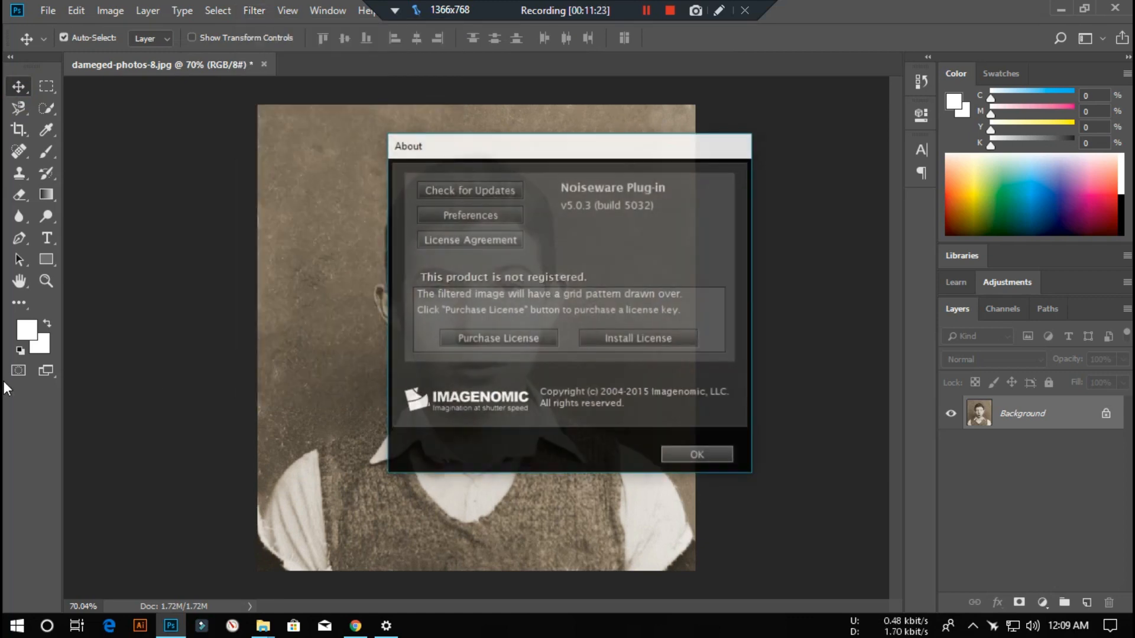
click(698, 455)
- Check the noise reduction on the portrait at 66% preview and apply Noiseware with the Default preset
drag(673, 347, 684, 300)
drag(565, 586, 548, 585)
click(611, 388)
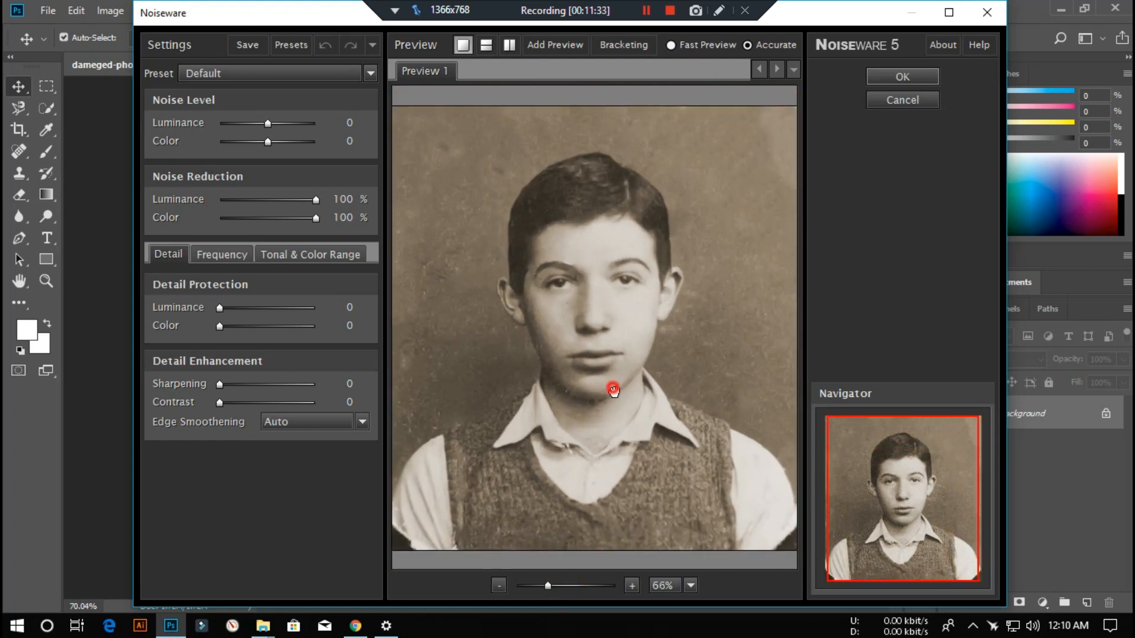
click(612, 389)
click(614, 390)
click(637, 375)
click(903, 77)
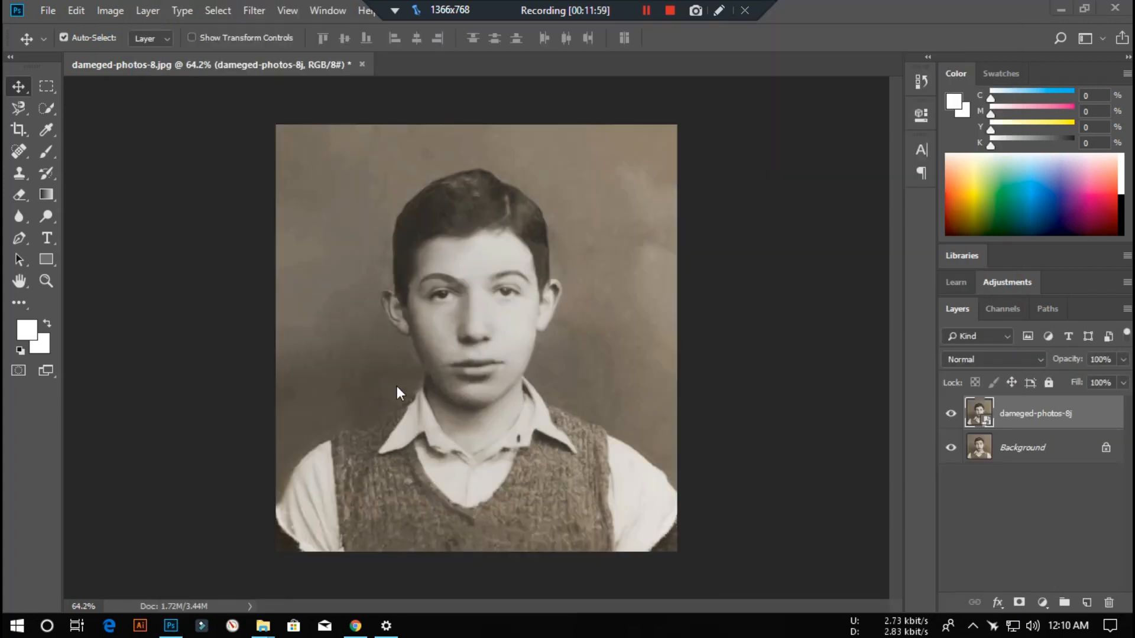
- Examine the noise-reduced portrait as a whole and up close around the face, collar and vest
scroll(474, 394, up, 1)
scroll(498, 513, down, 1)
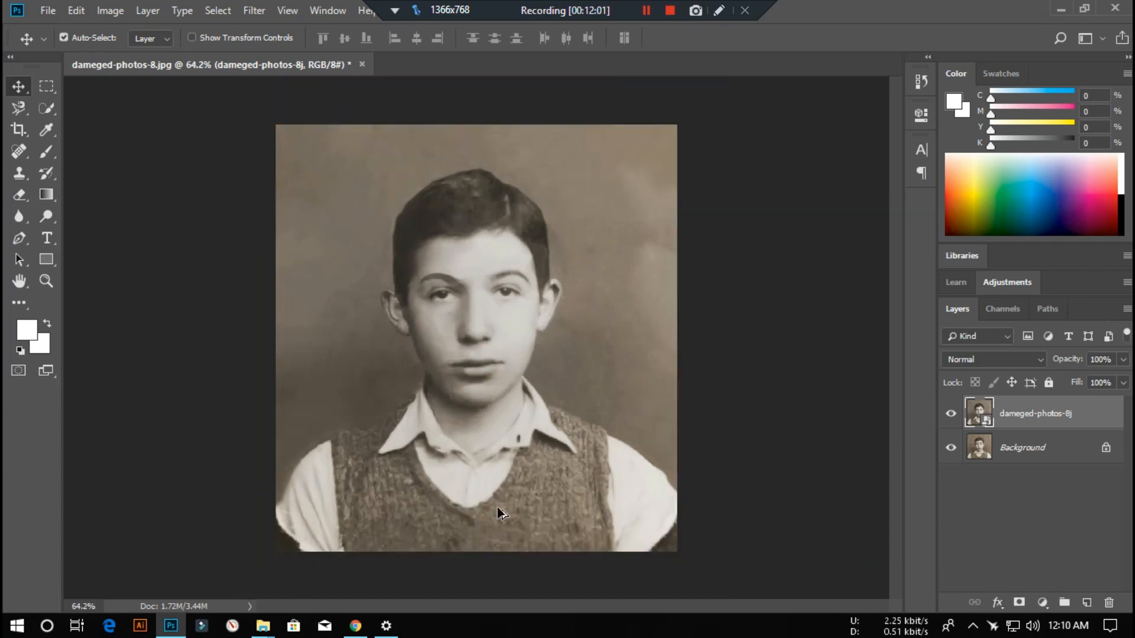
scroll(431, 480, up, 3)
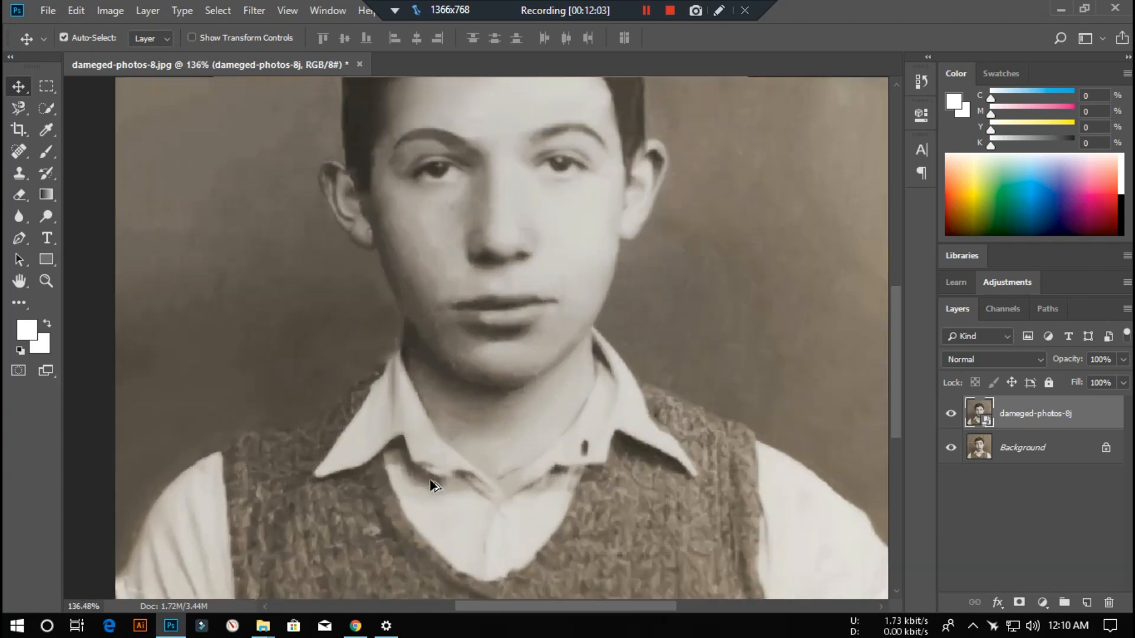
scroll(430, 480, down, 3)
scroll(430, 480, down, 2)
scroll(430, 480, up, 2)
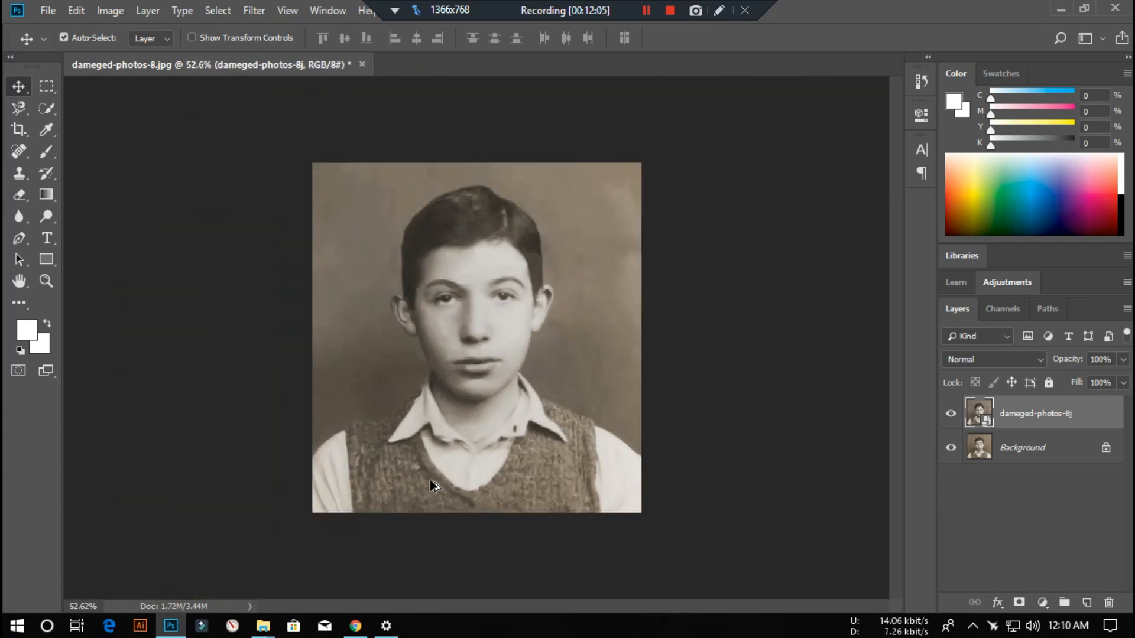
scroll(430, 480, down, 2)
scroll(435, 486, down, 2)
scroll(435, 486, up, 4)
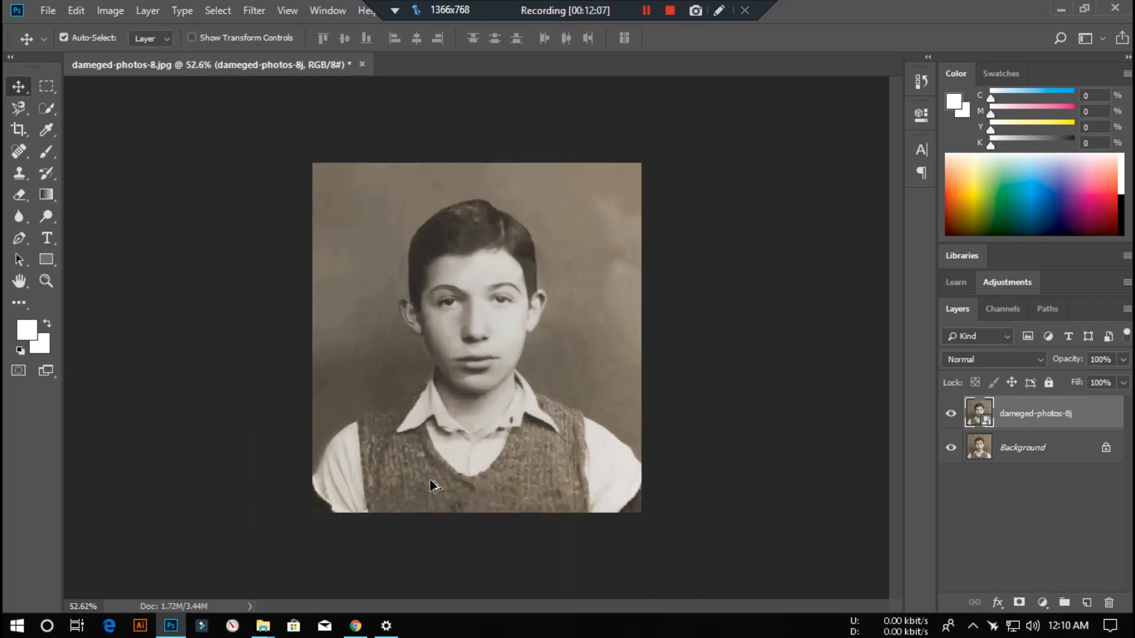
scroll(434, 485, down, 2)
scroll(434, 486, up, 1)
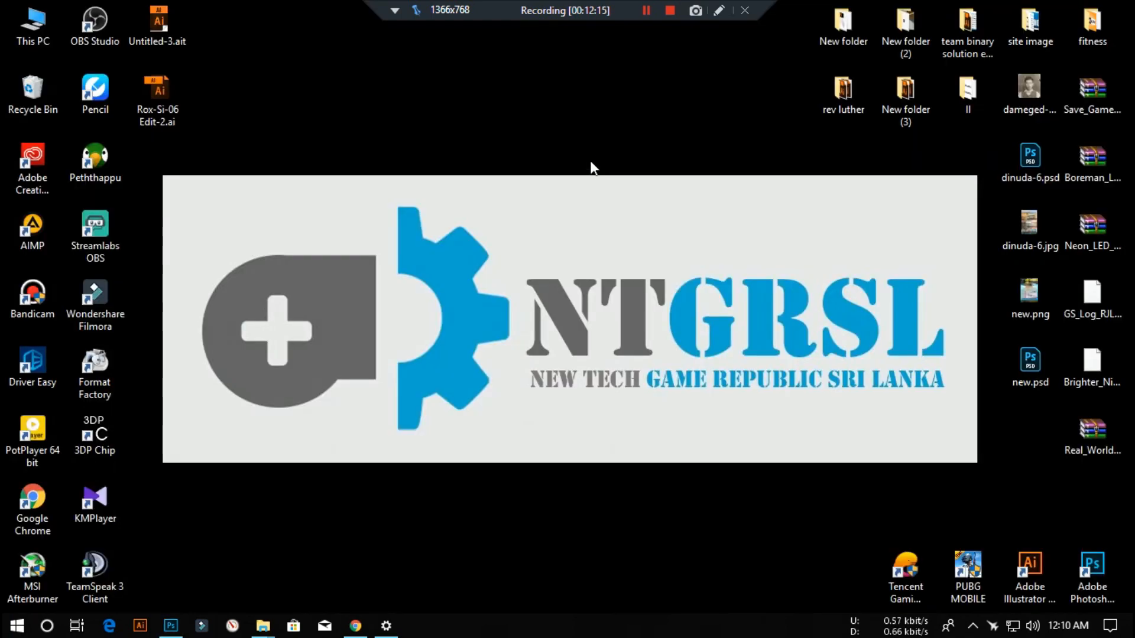
right_click(590, 165)
click(632, 208)
click(646, 10)
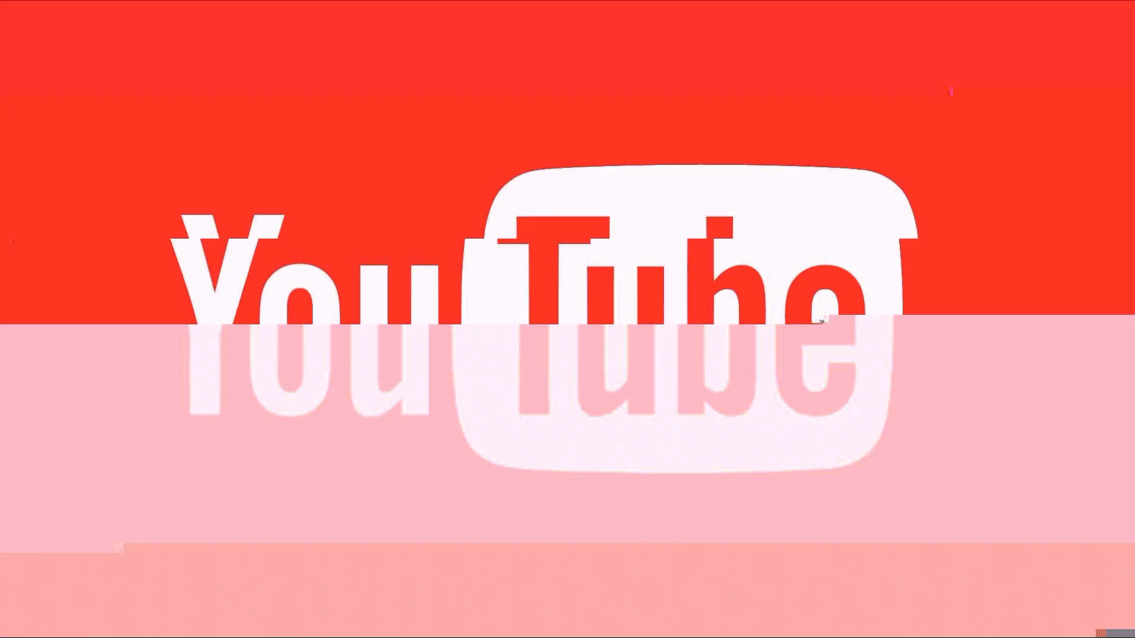